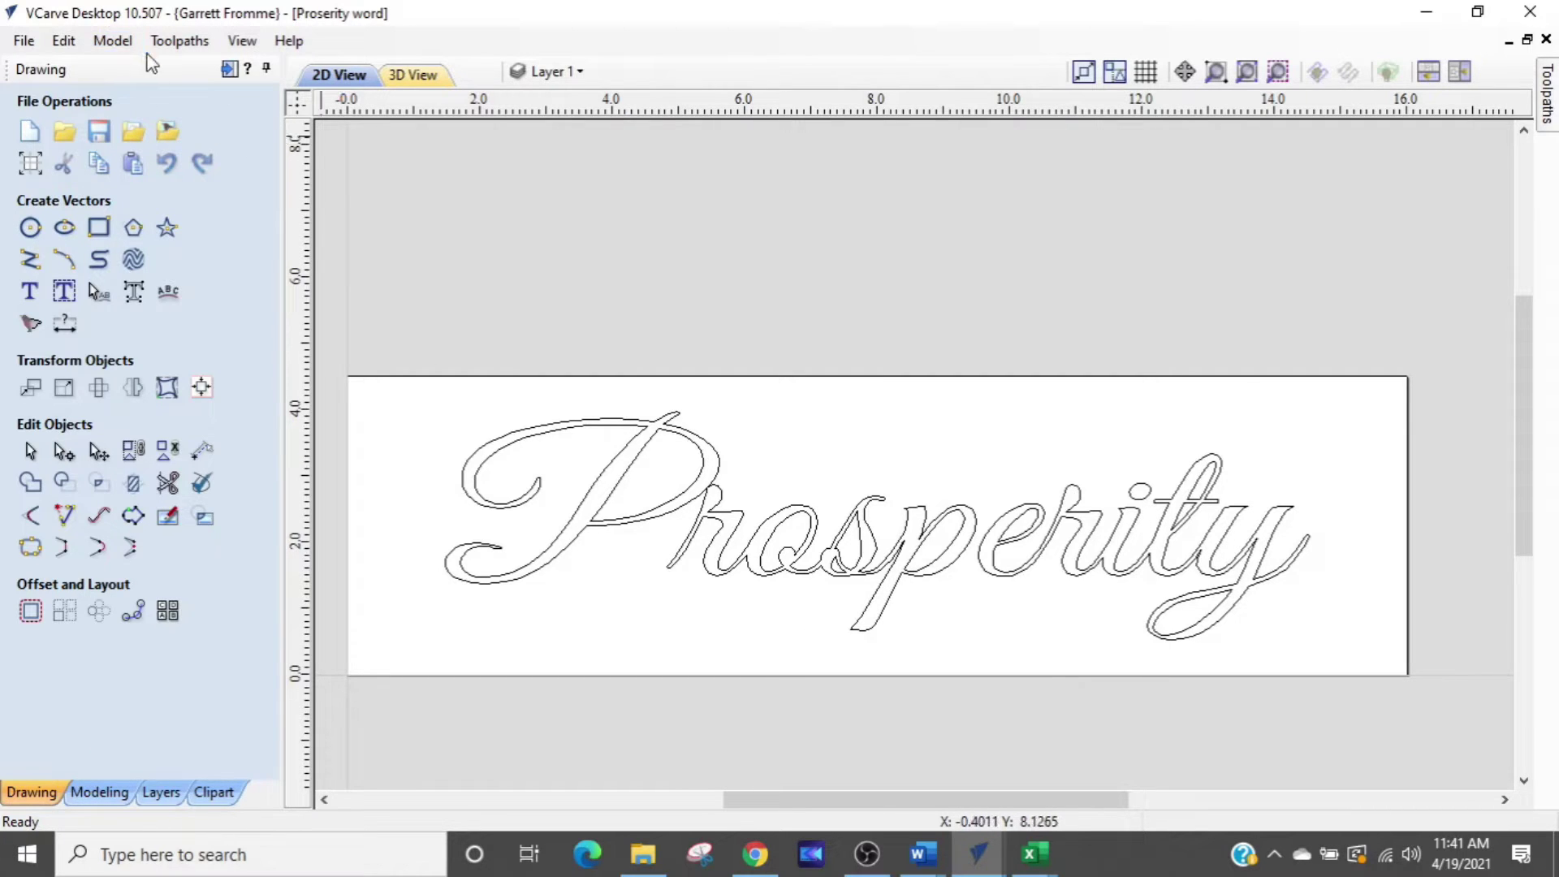
# Switch the Prosperity design's side panel from drawing tools to the Toolpaths pane.
pyautogui.click(227, 72)
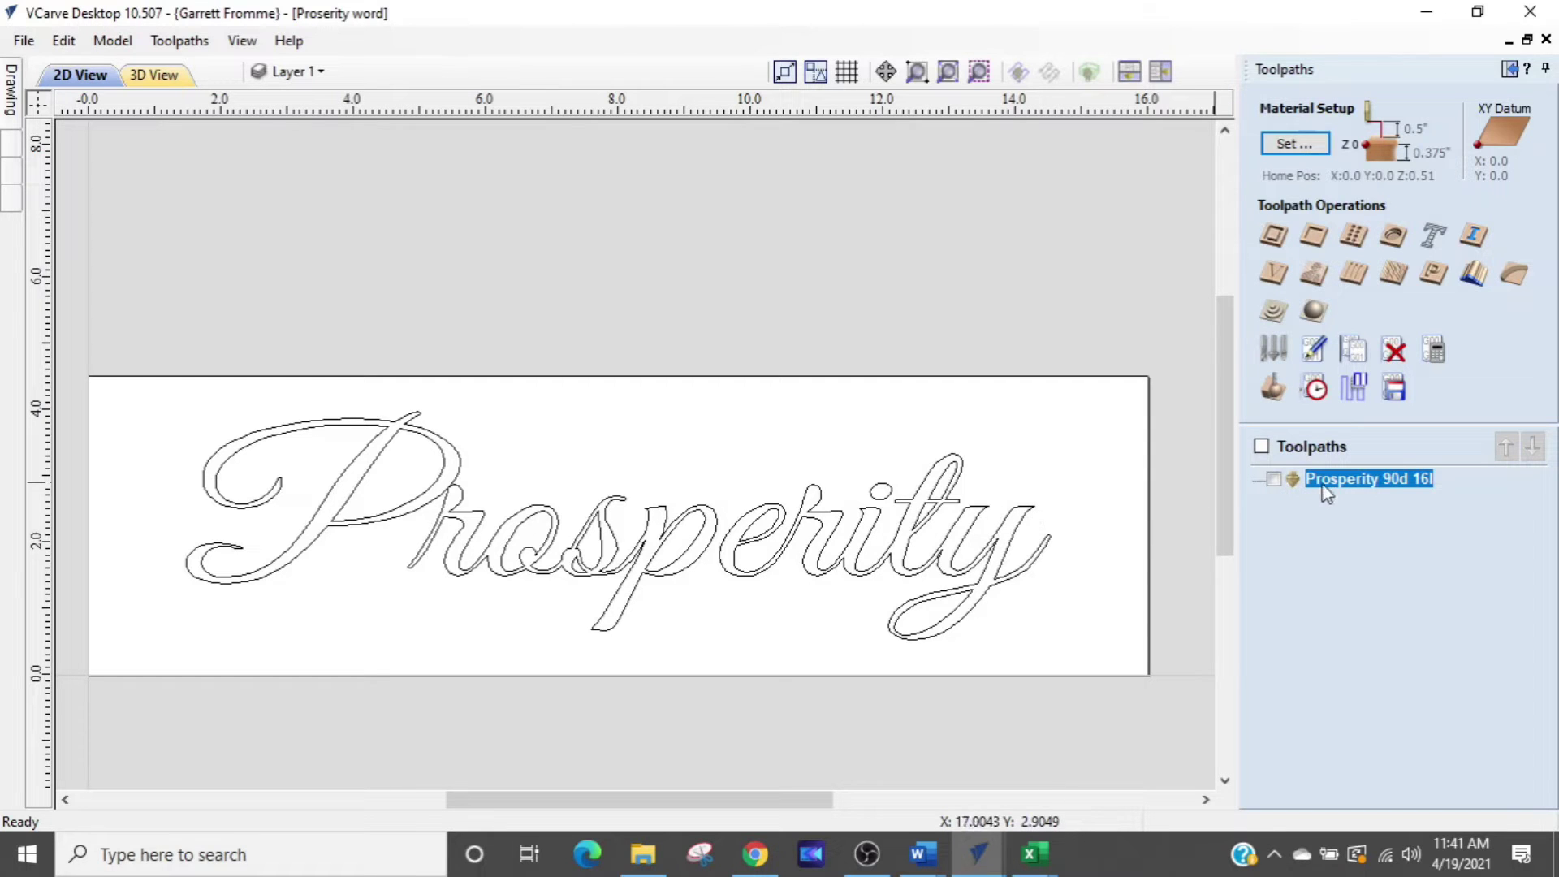
pyautogui.moveTo(1324, 492)
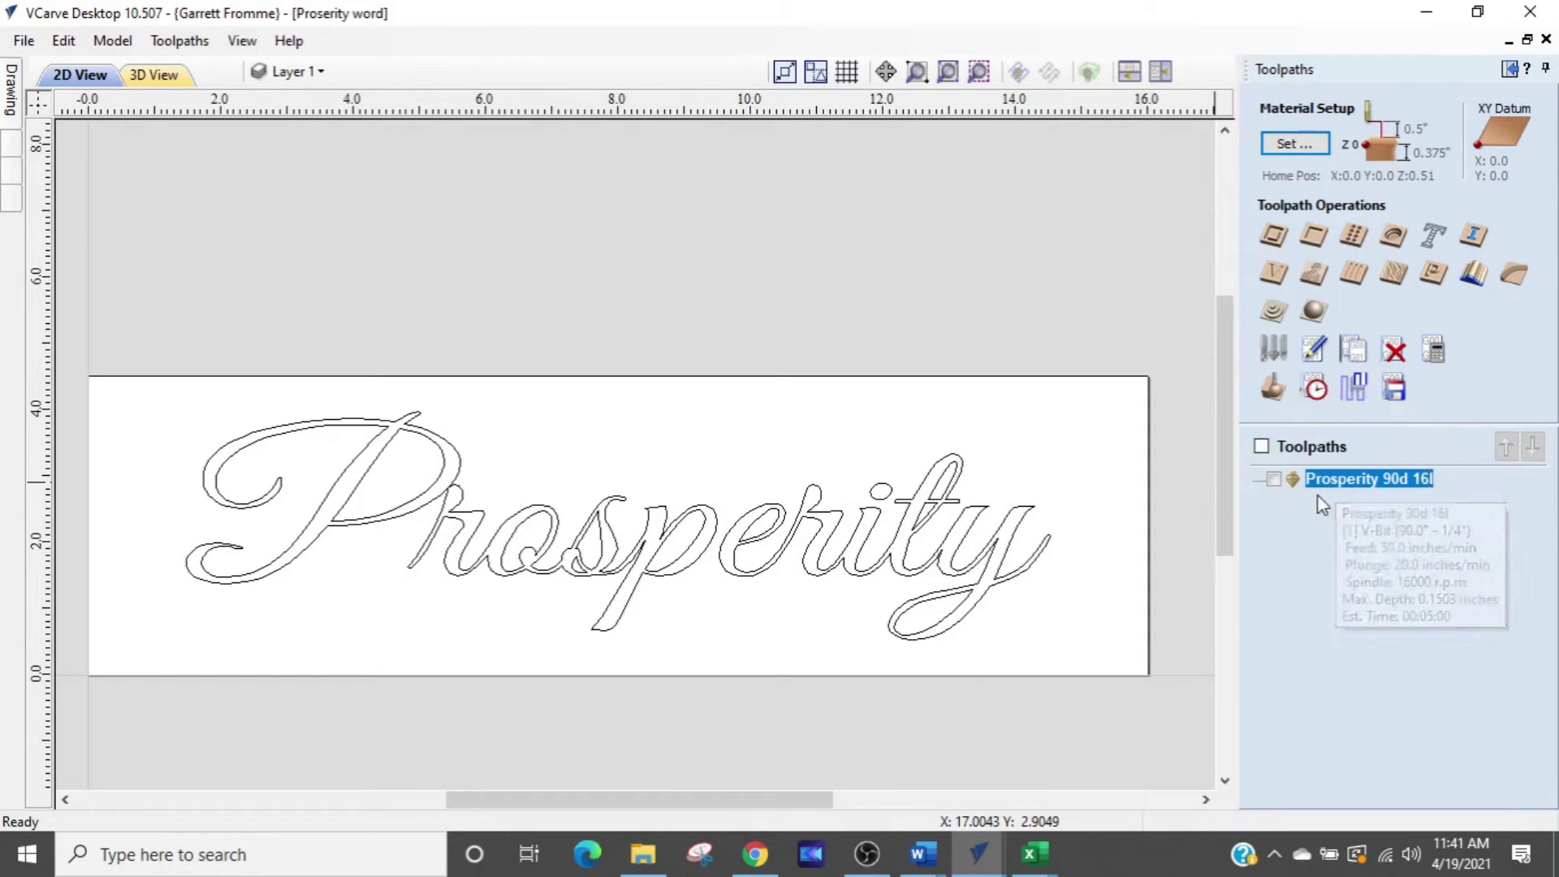
pyautogui.click(1320, 499)
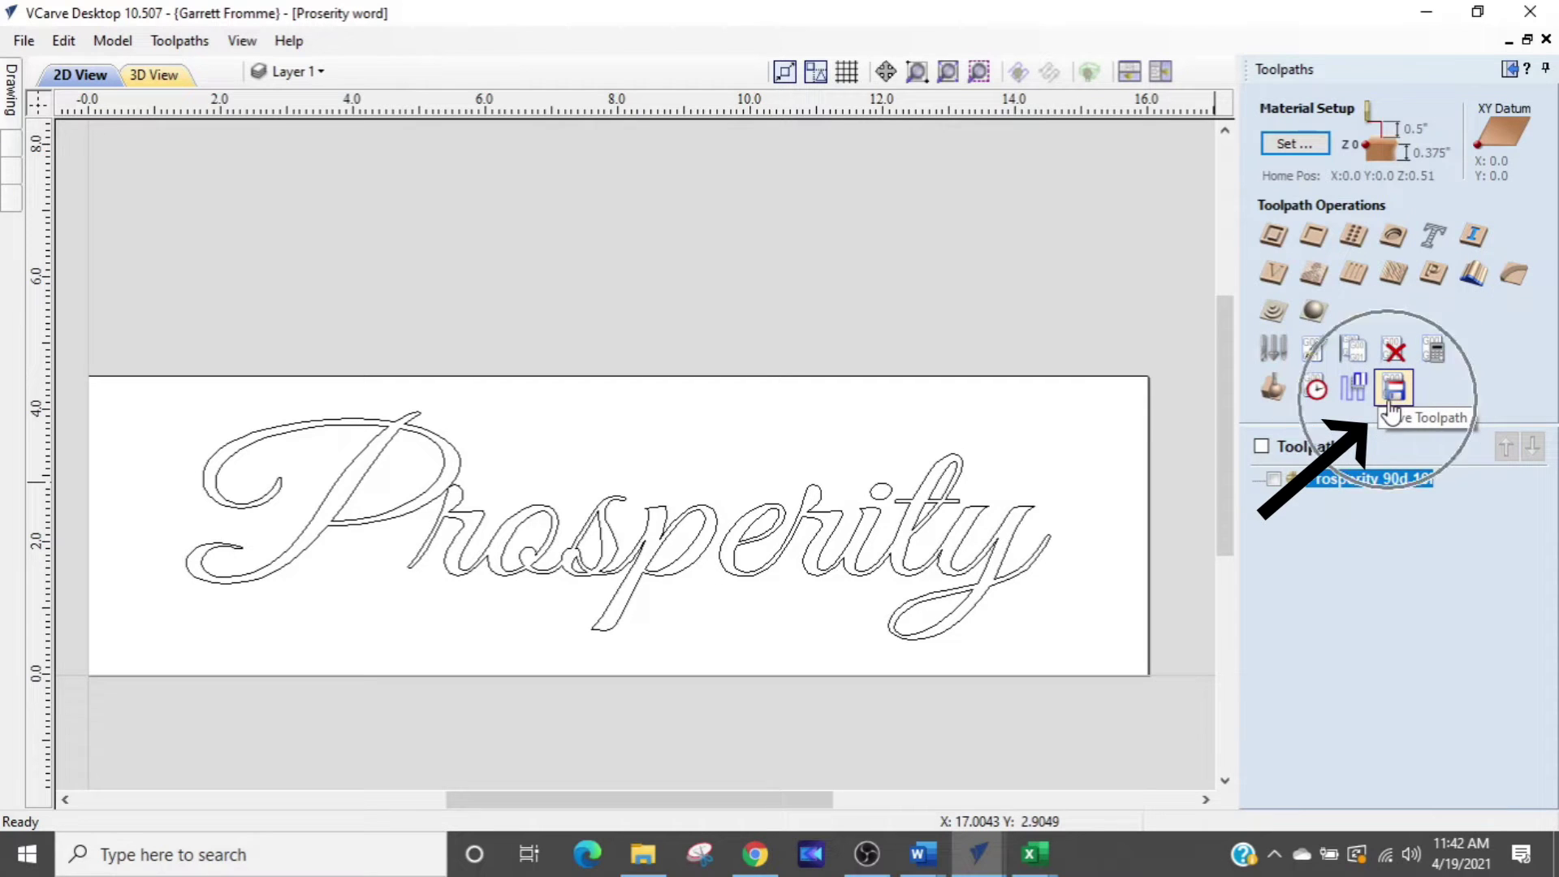
pyautogui.click(1391, 410)
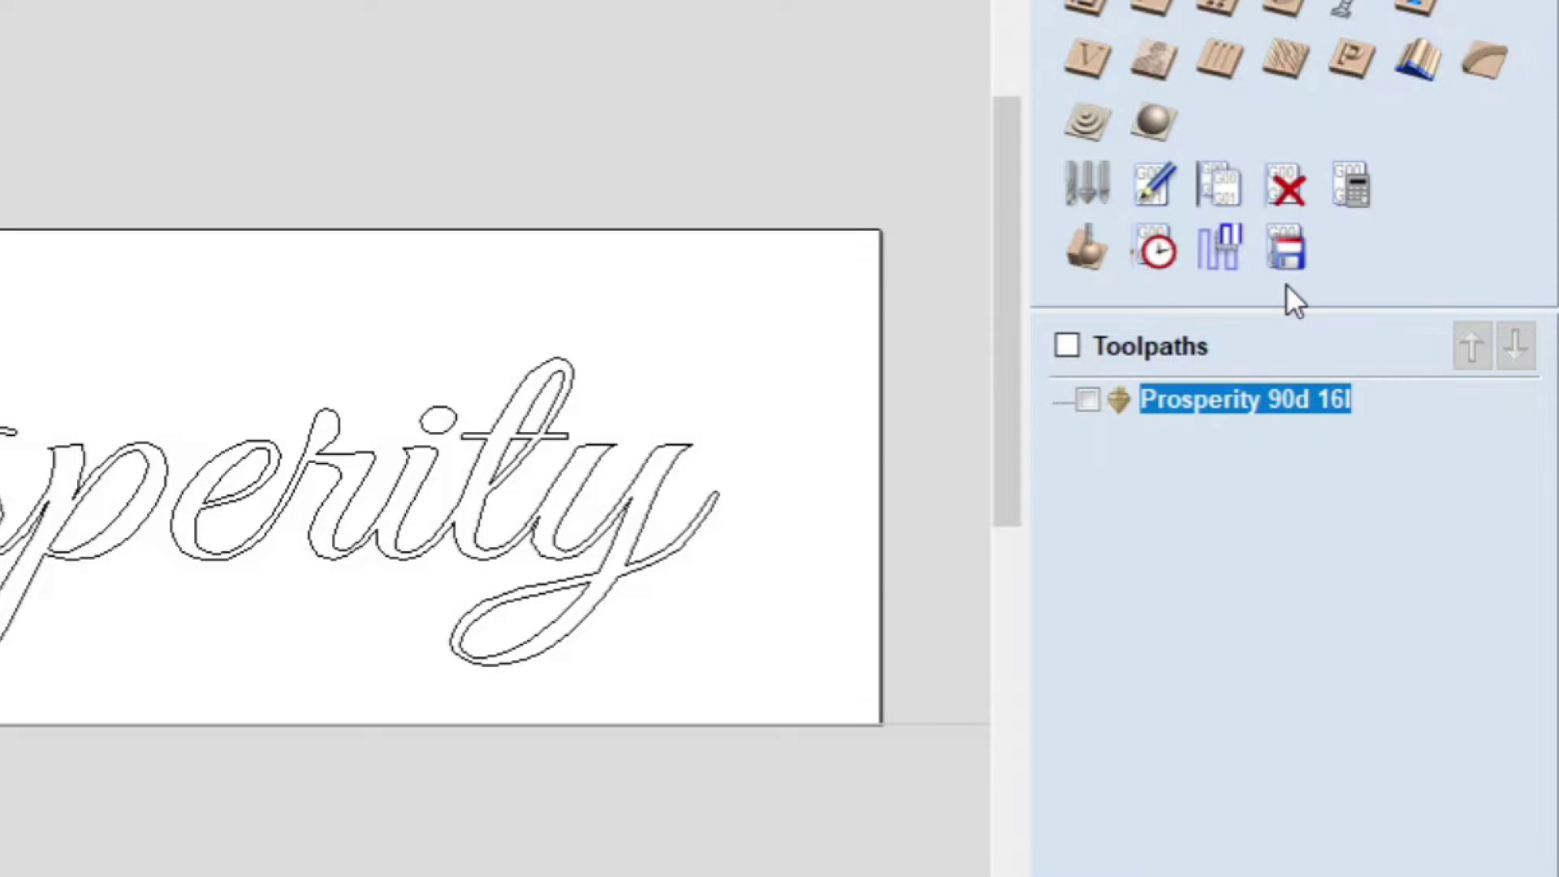
# Open the Save Toolpaths panel and make all toolpaths visible.
pyautogui.click(1286, 256)
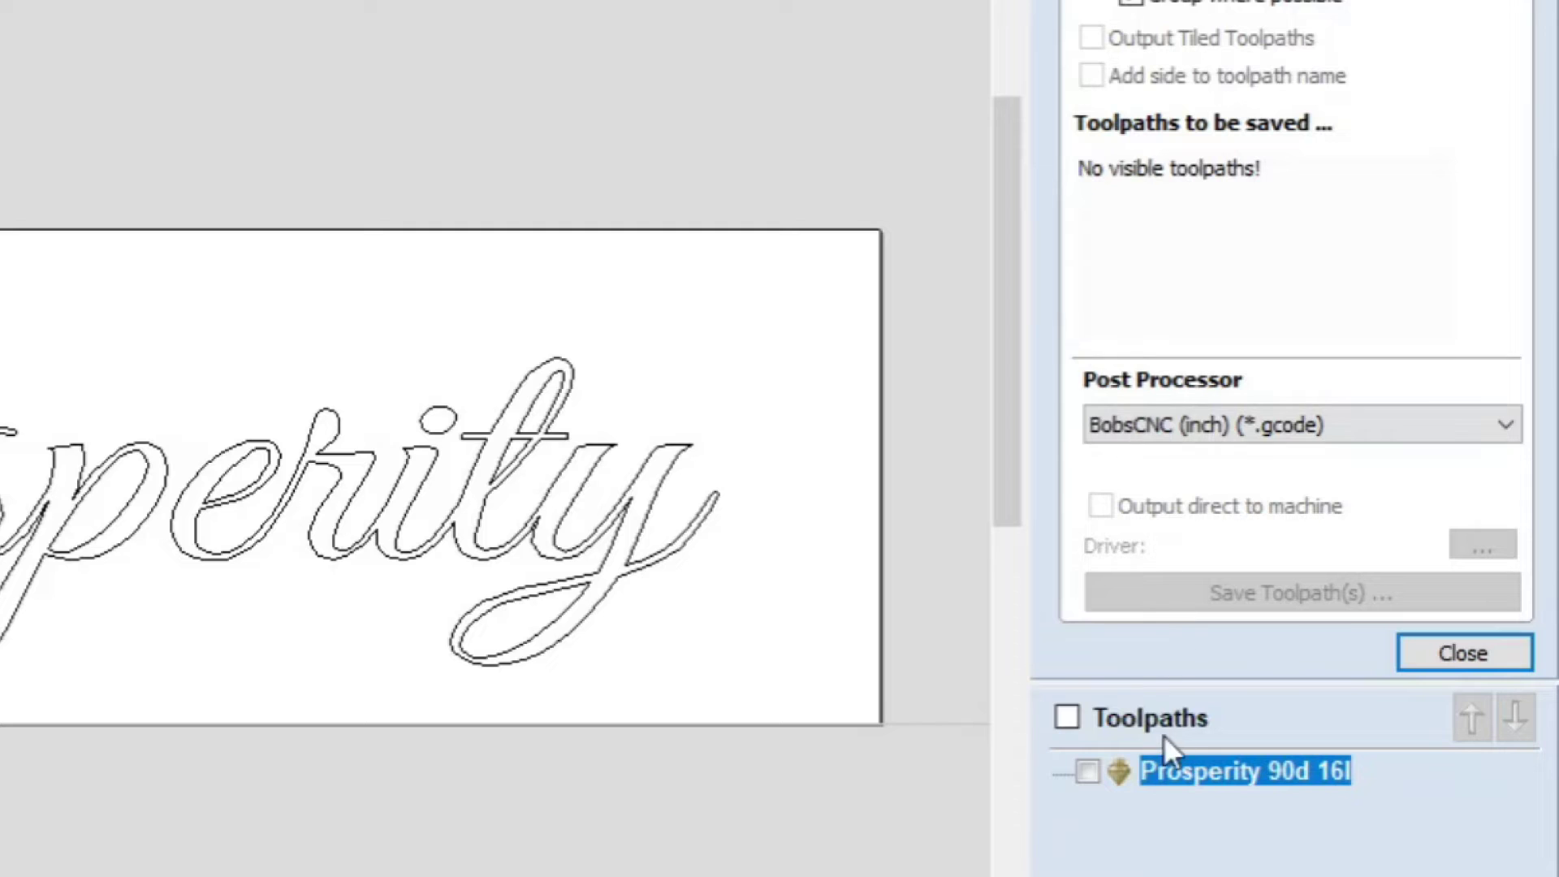
pyautogui.click(1137, 728)
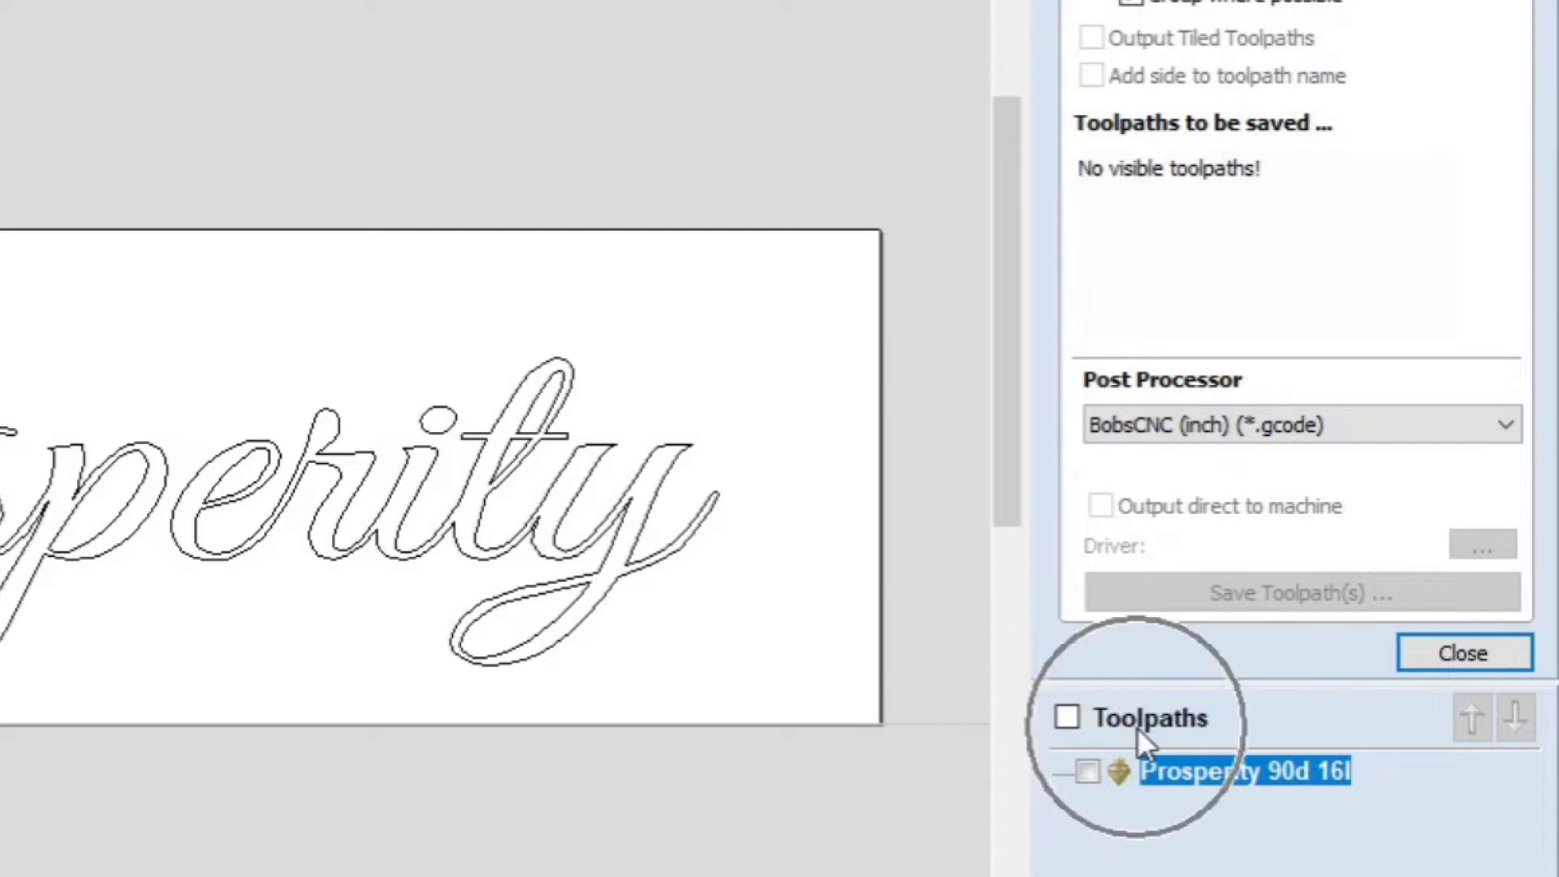
pyautogui.click(1137, 727)
pyautogui.click(1168, 732)
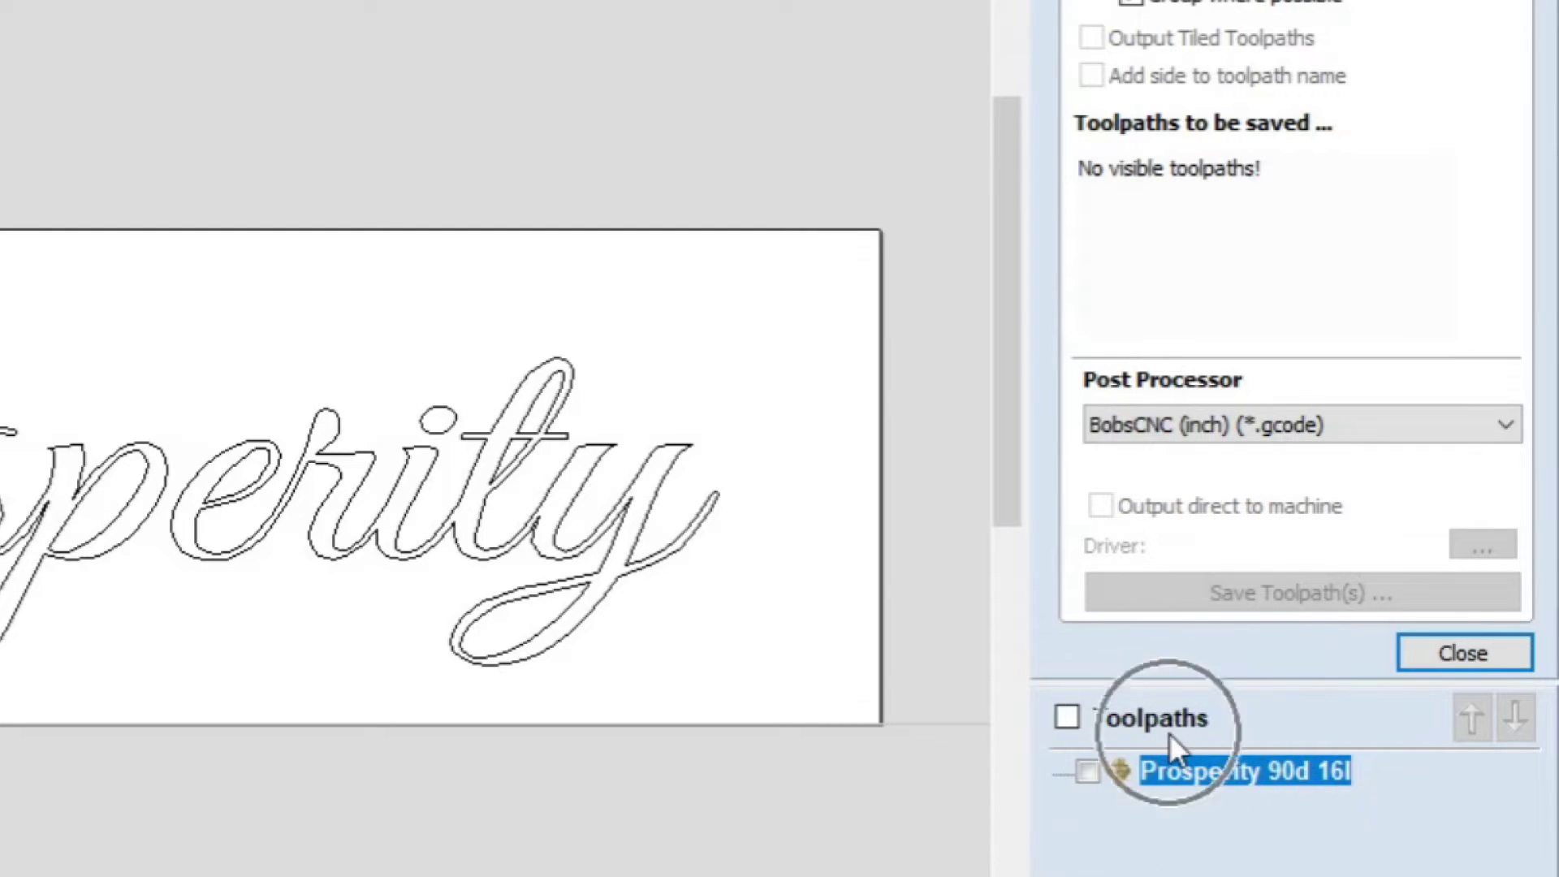
pyautogui.click(1167, 733)
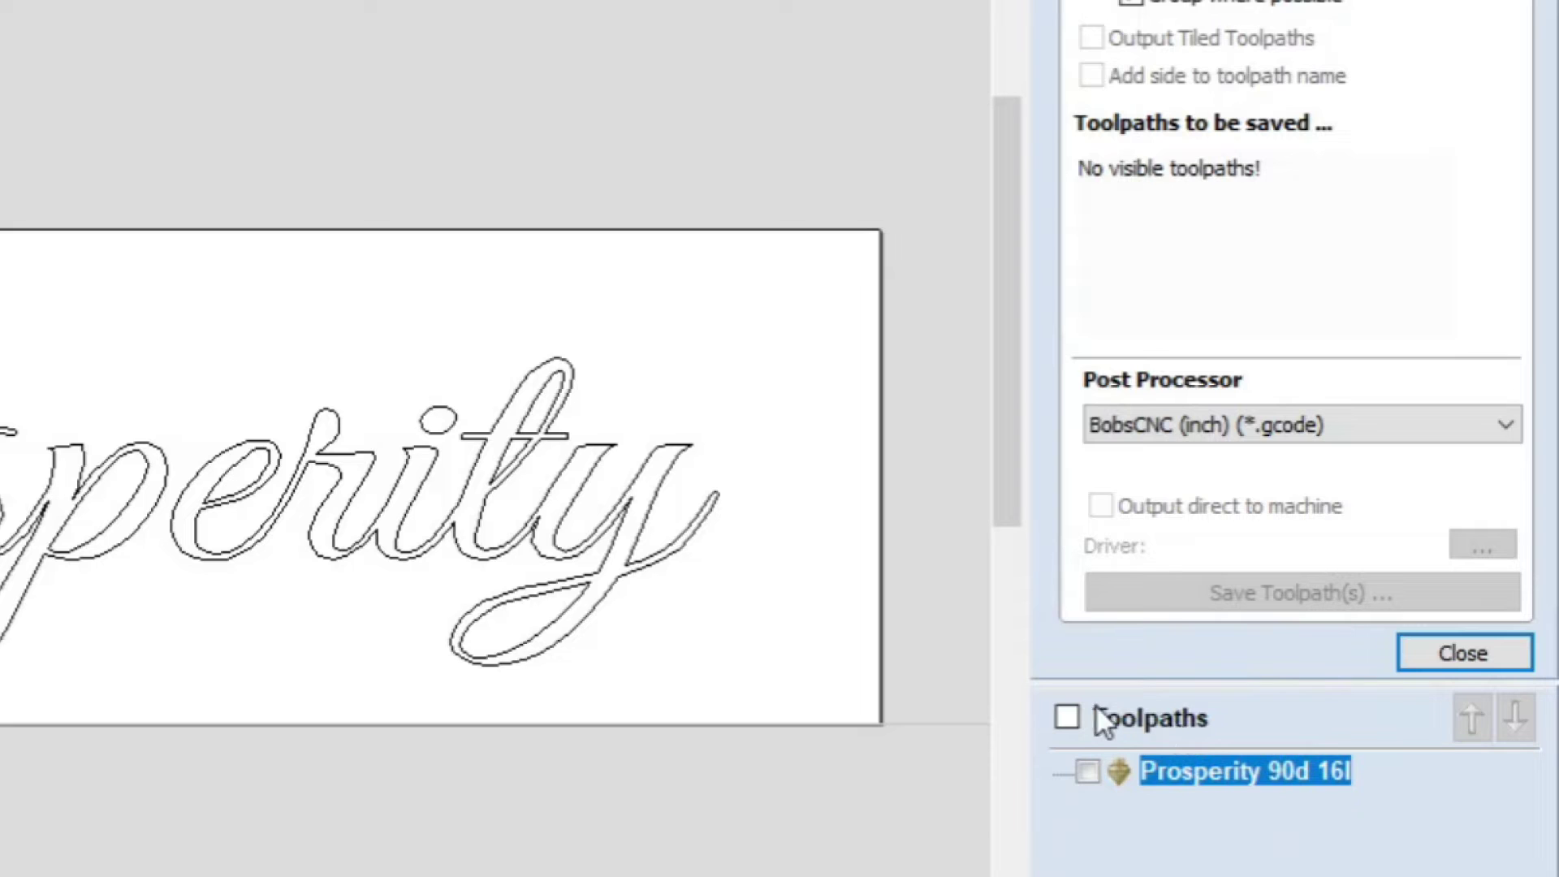
pyautogui.click(1080, 773)
pyautogui.click(1080, 772)
pyautogui.click(1060, 720)
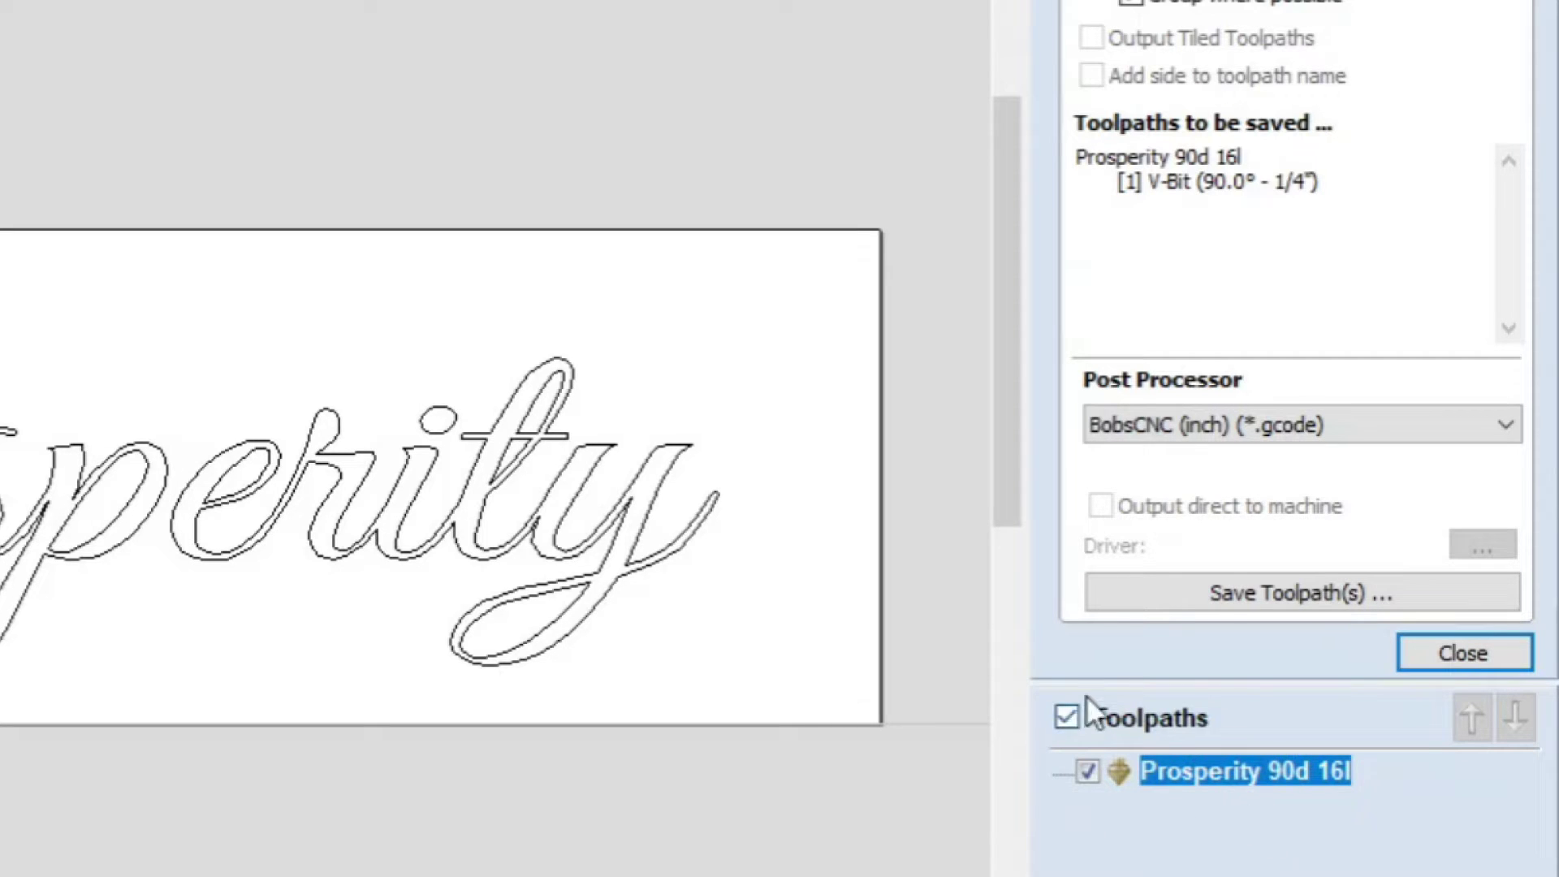
# Re-toggle visibility so 'Prosperity 90d 16l' is listed, then start saving it as BobsCNC (inch) gcode.
pyautogui.click(1231, 587)
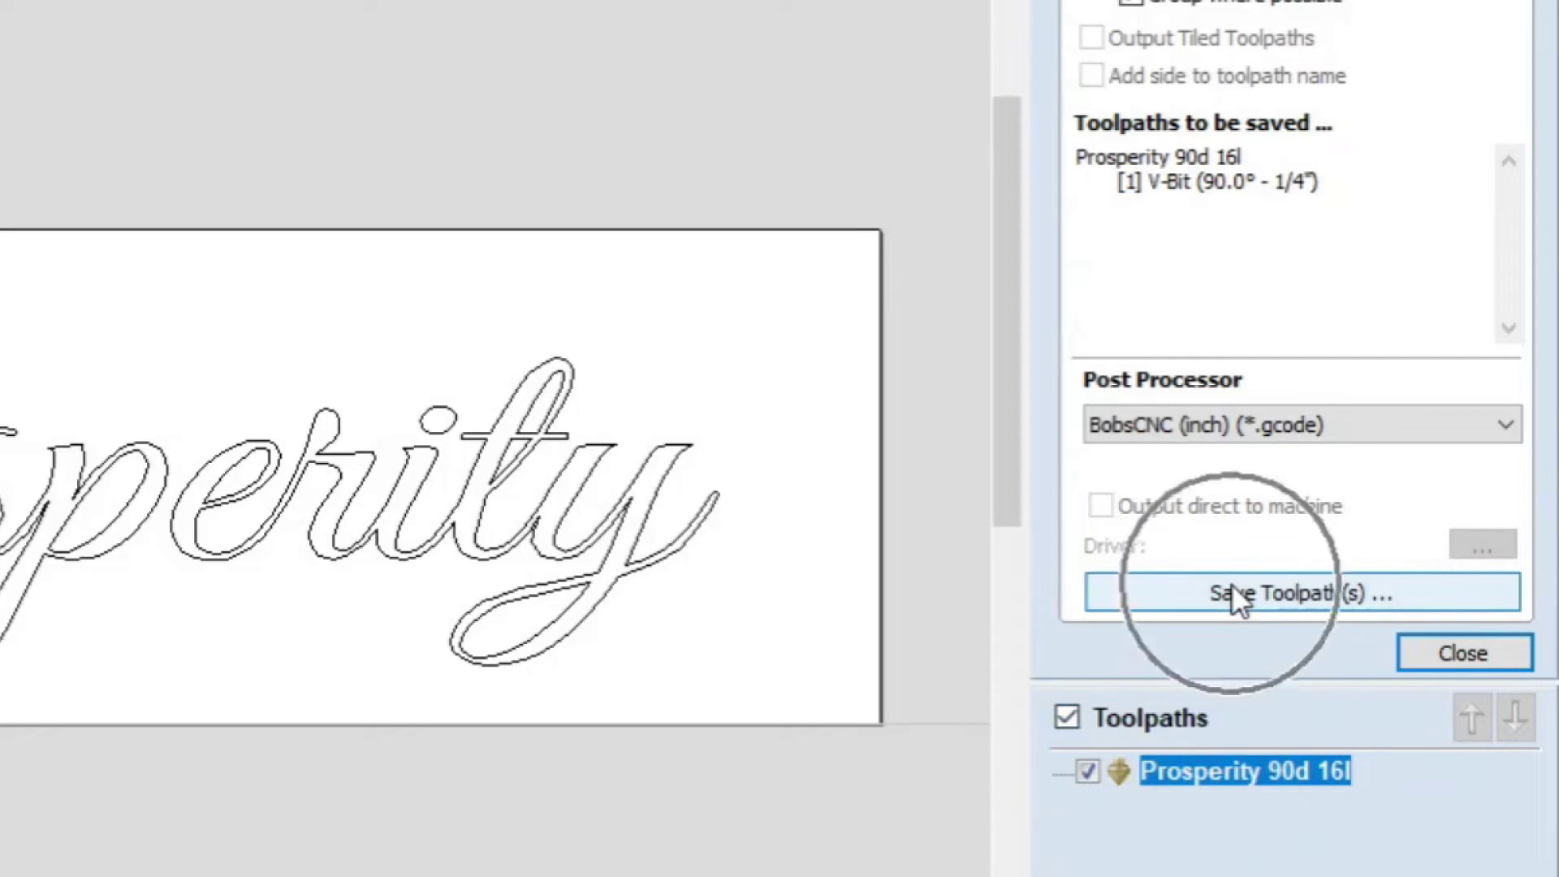
pyautogui.click(1150, 581)
pyautogui.click(1150, 582)
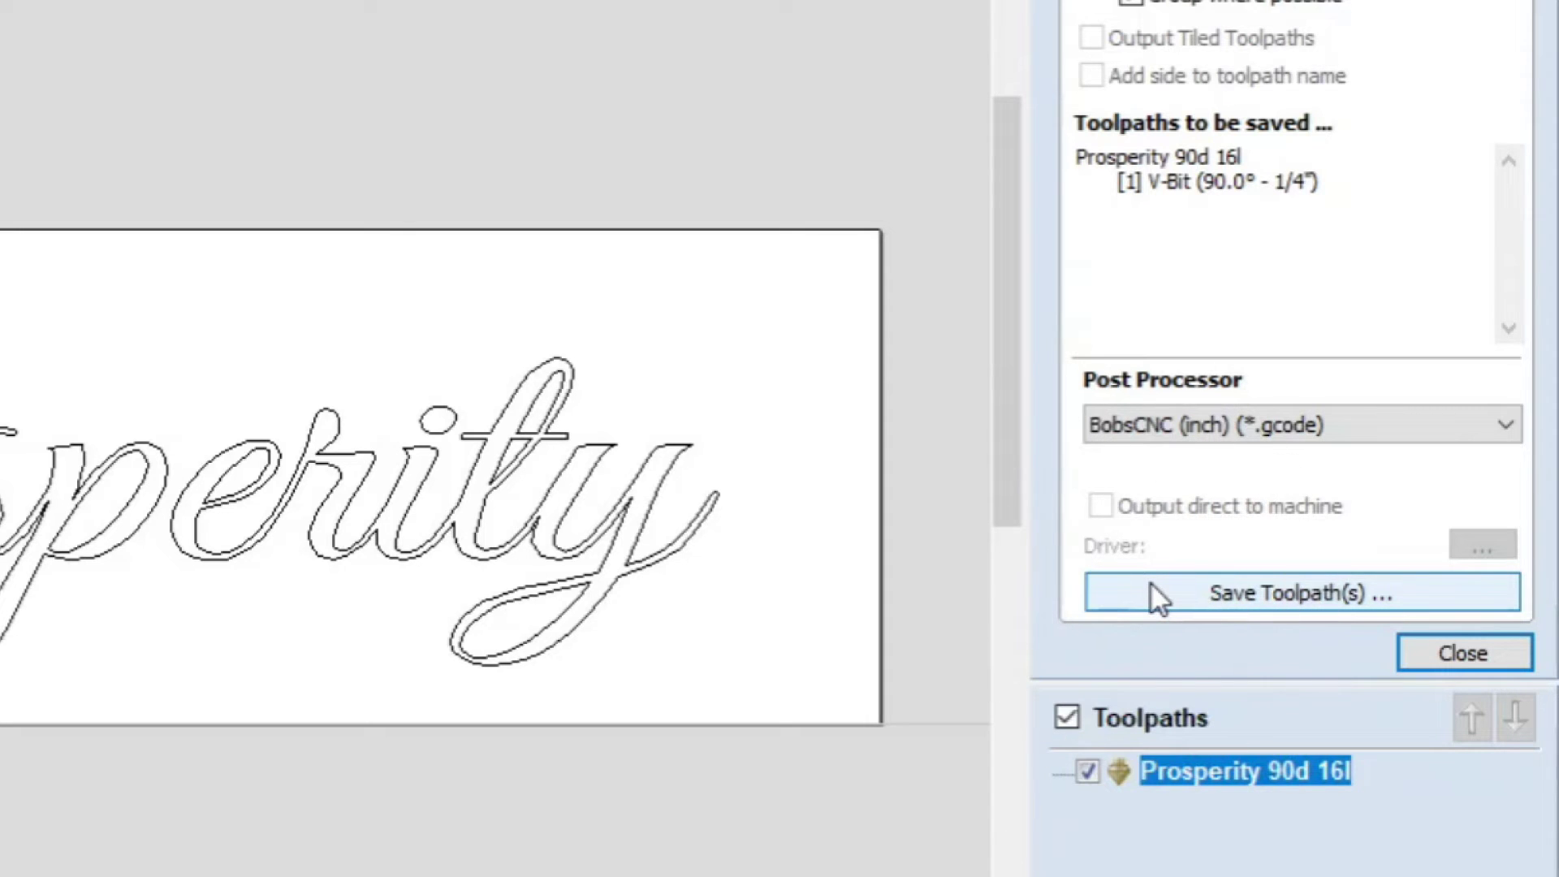
pyautogui.click(1150, 582)
pyautogui.click(1150, 582)
pyautogui.click(1067, 718)
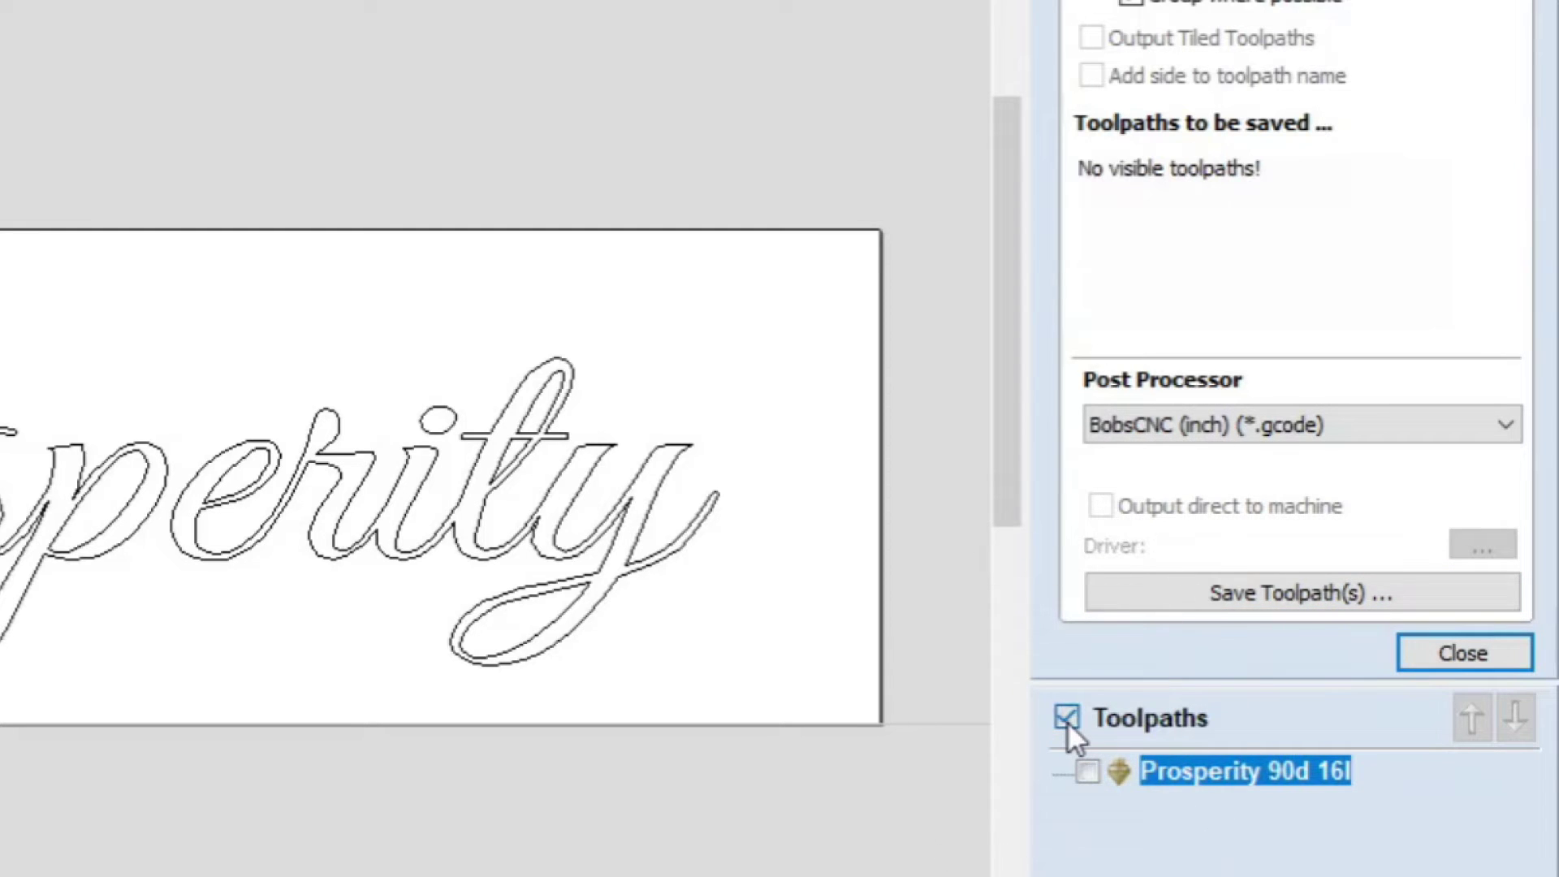
pyautogui.click(1227, 601)
pyautogui.click(1228, 593)
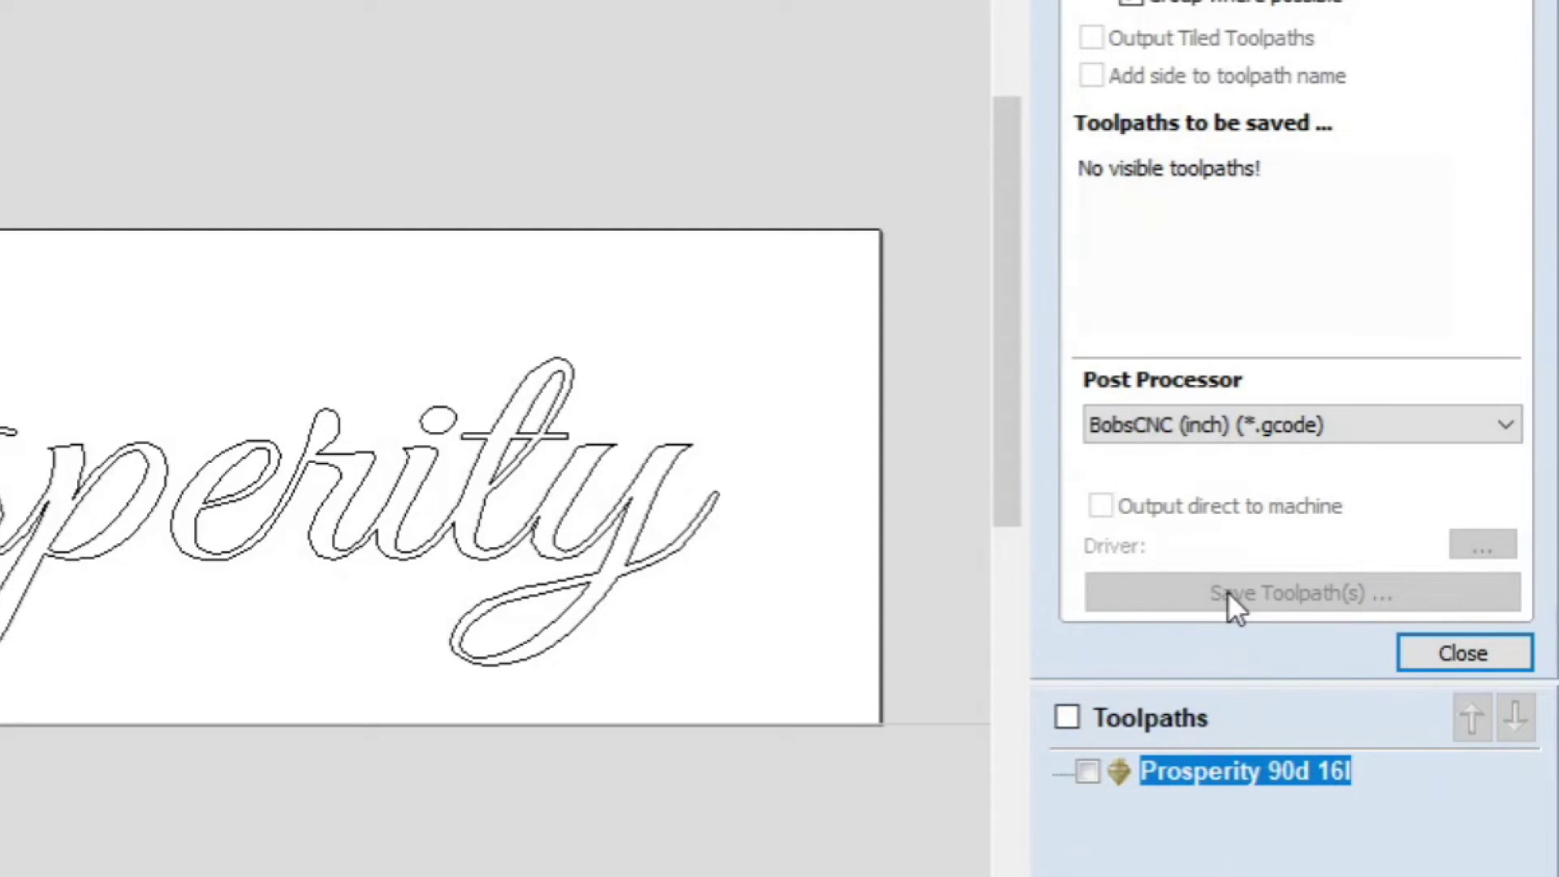
pyautogui.click(1062, 713)
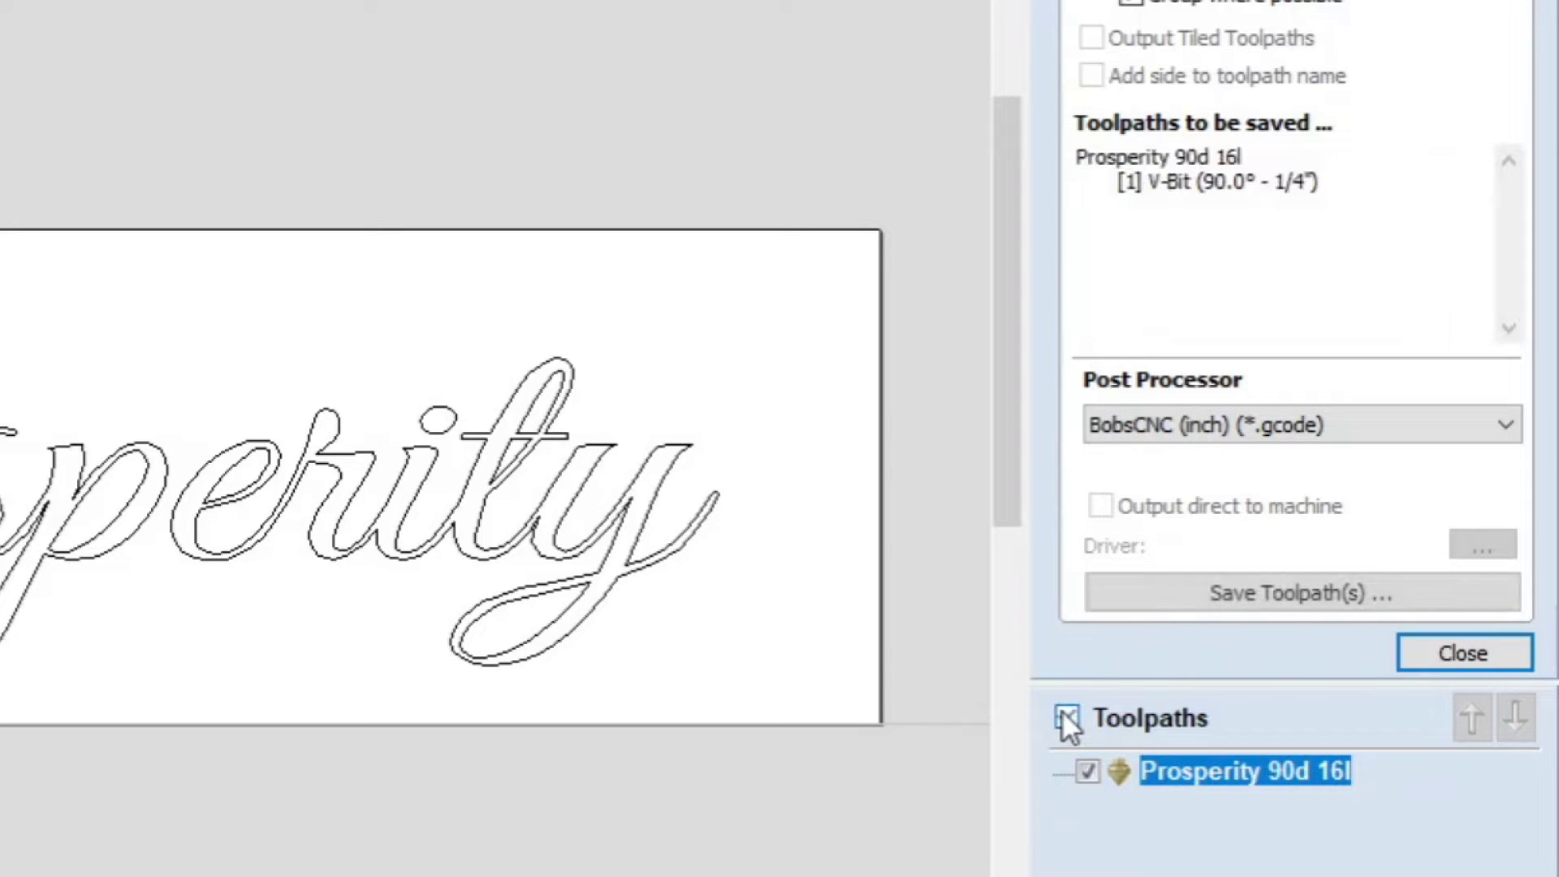
pyautogui.click(1283, 590)
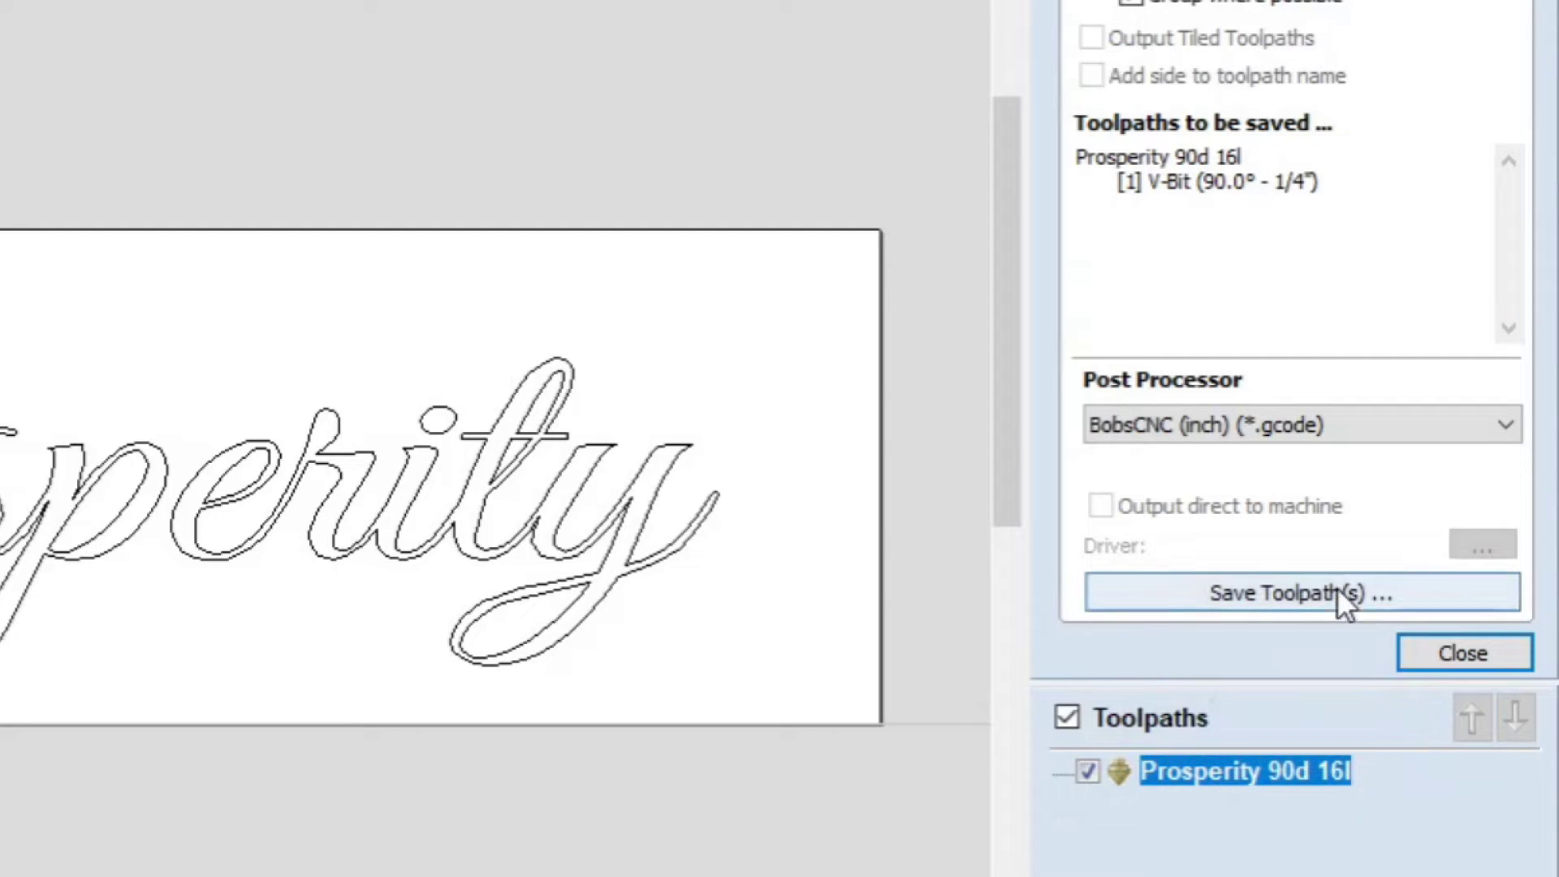
pyautogui.click(1285, 596)
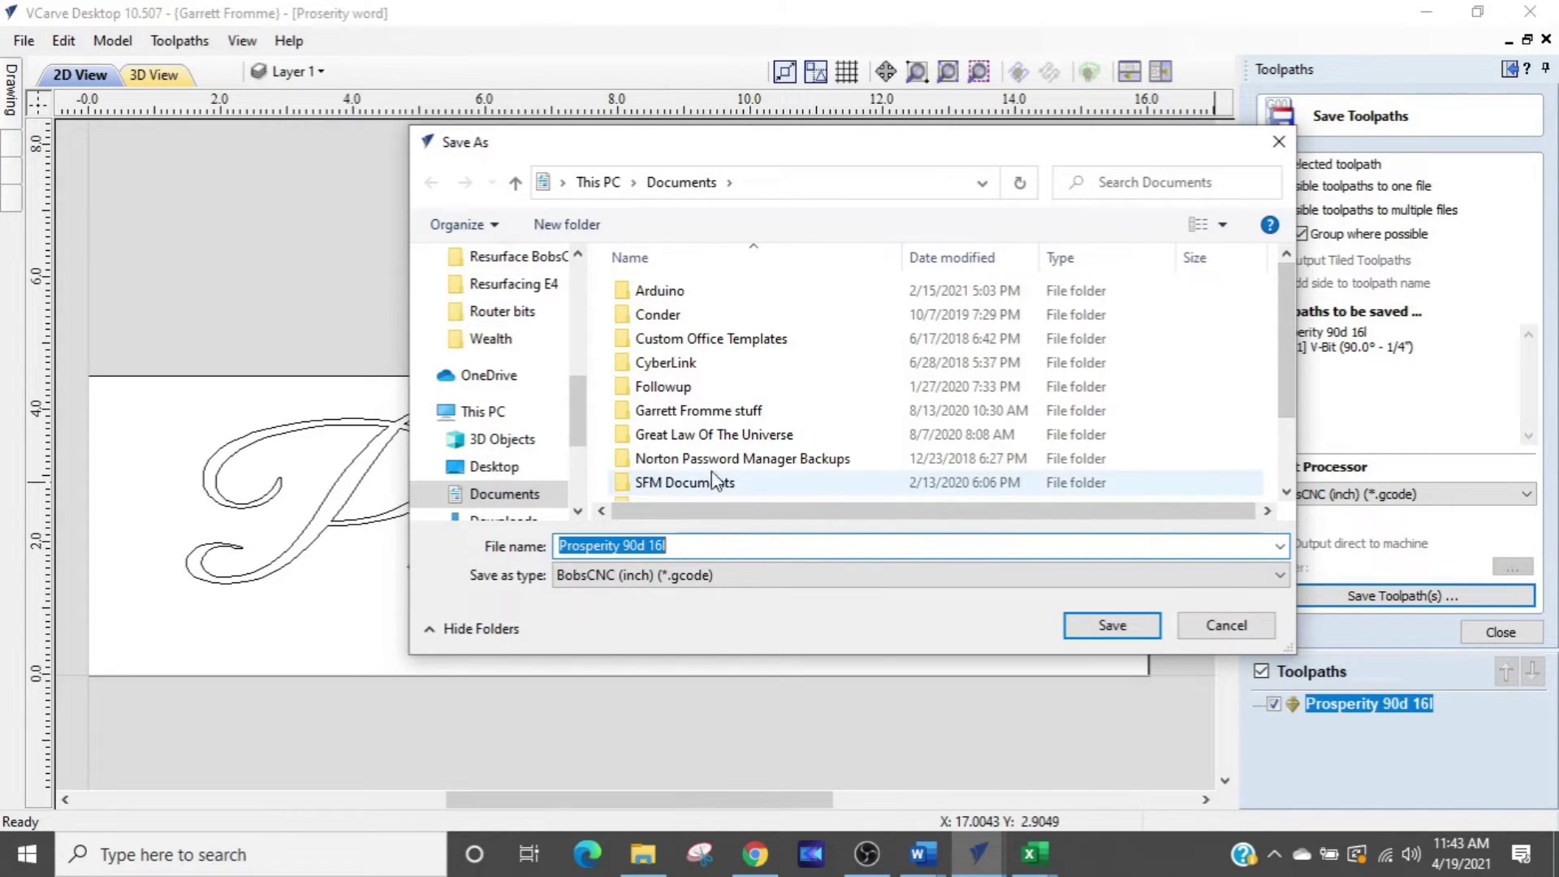
# Save 'Prosperity 90d 16l' as a BobsCNC (inch) gcode file in Videos > CNC.
pyautogui.moveTo(574, 418); pyautogui.dragTo(585, 386)
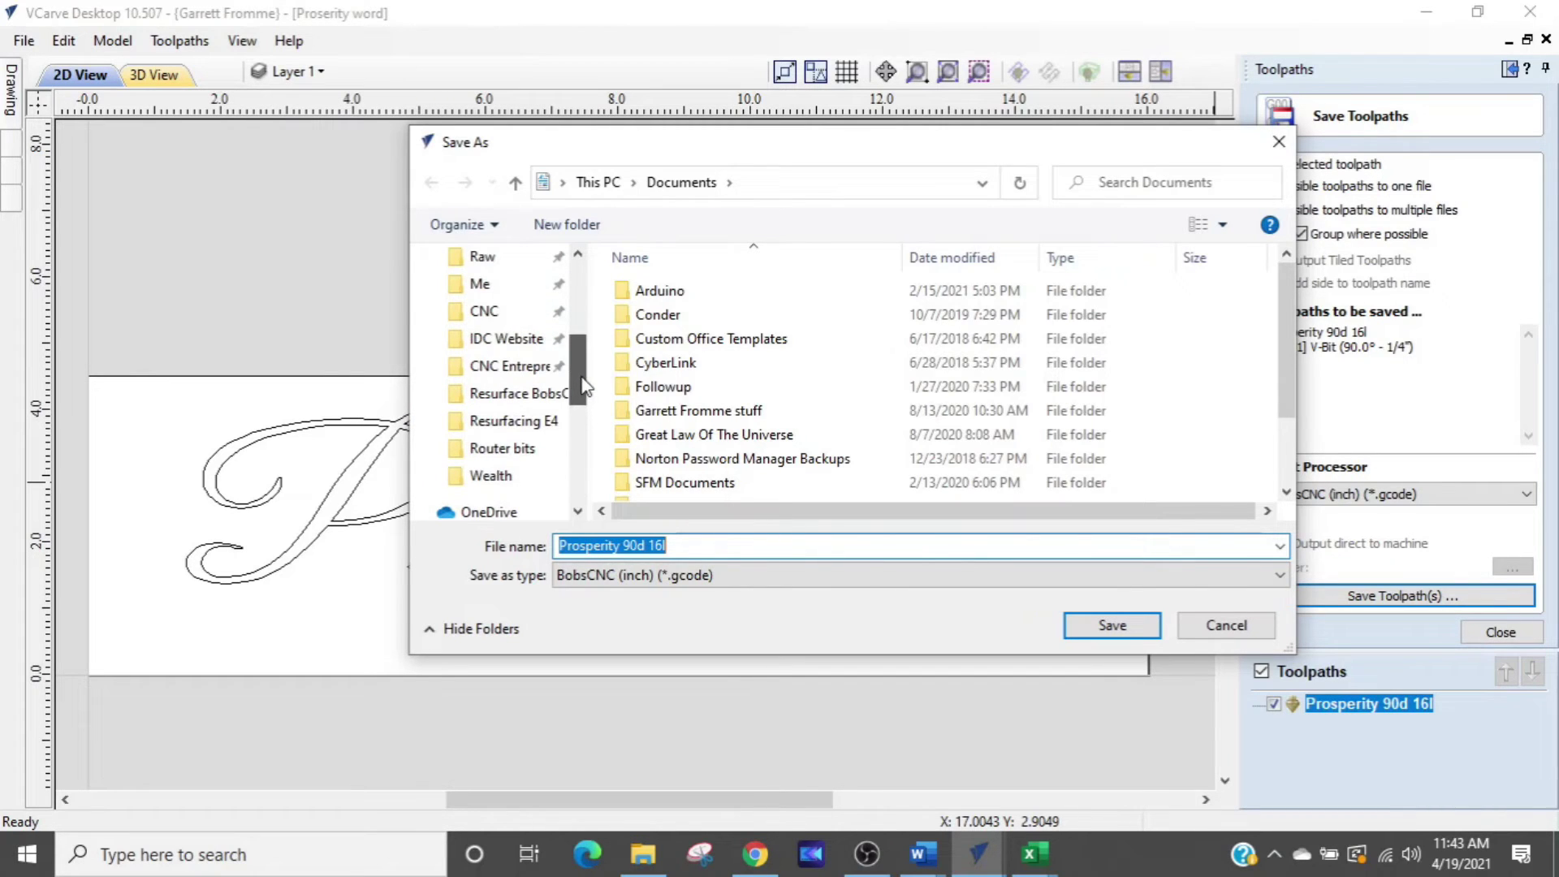
pyautogui.click(487, 311)
pyautogui.click(706, 543)
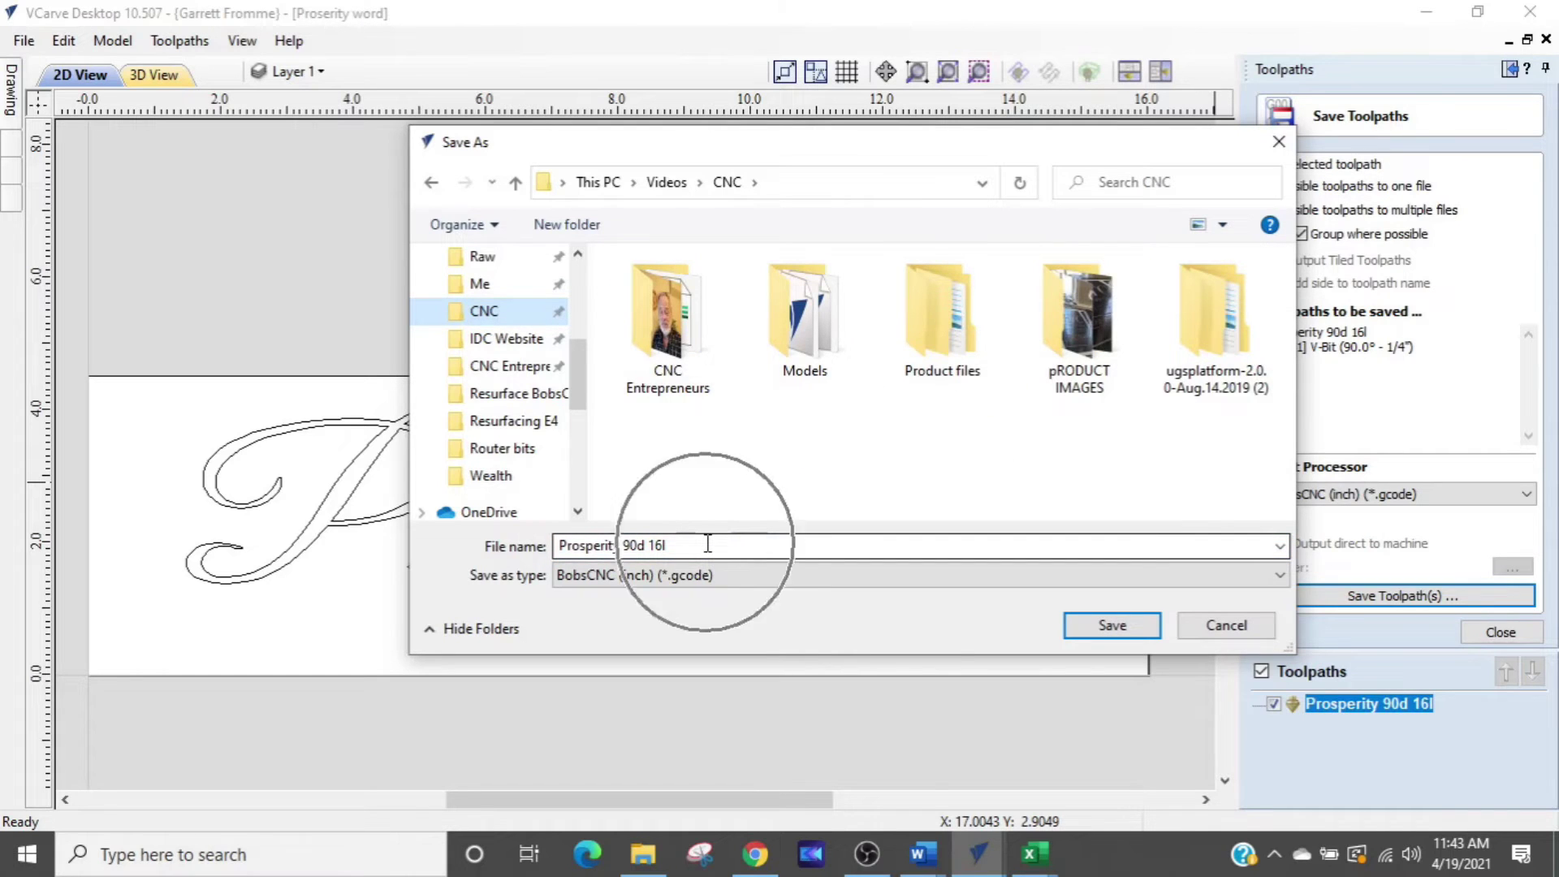
pyautogui.click(619, 546)
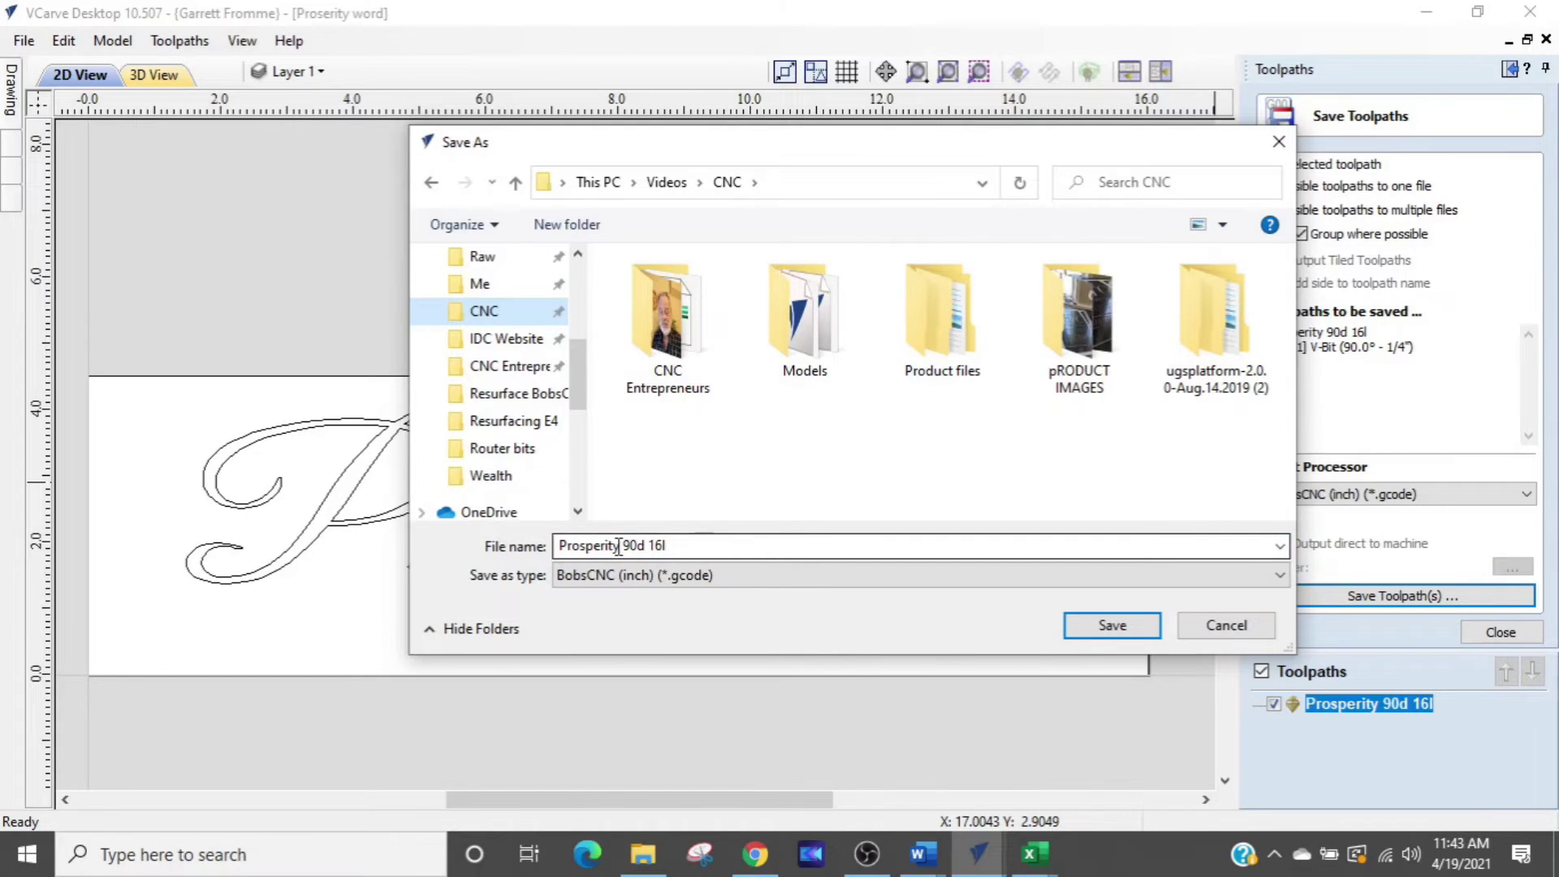
pyautogui.click(688, 548)
pyautogui.click(688, 549)
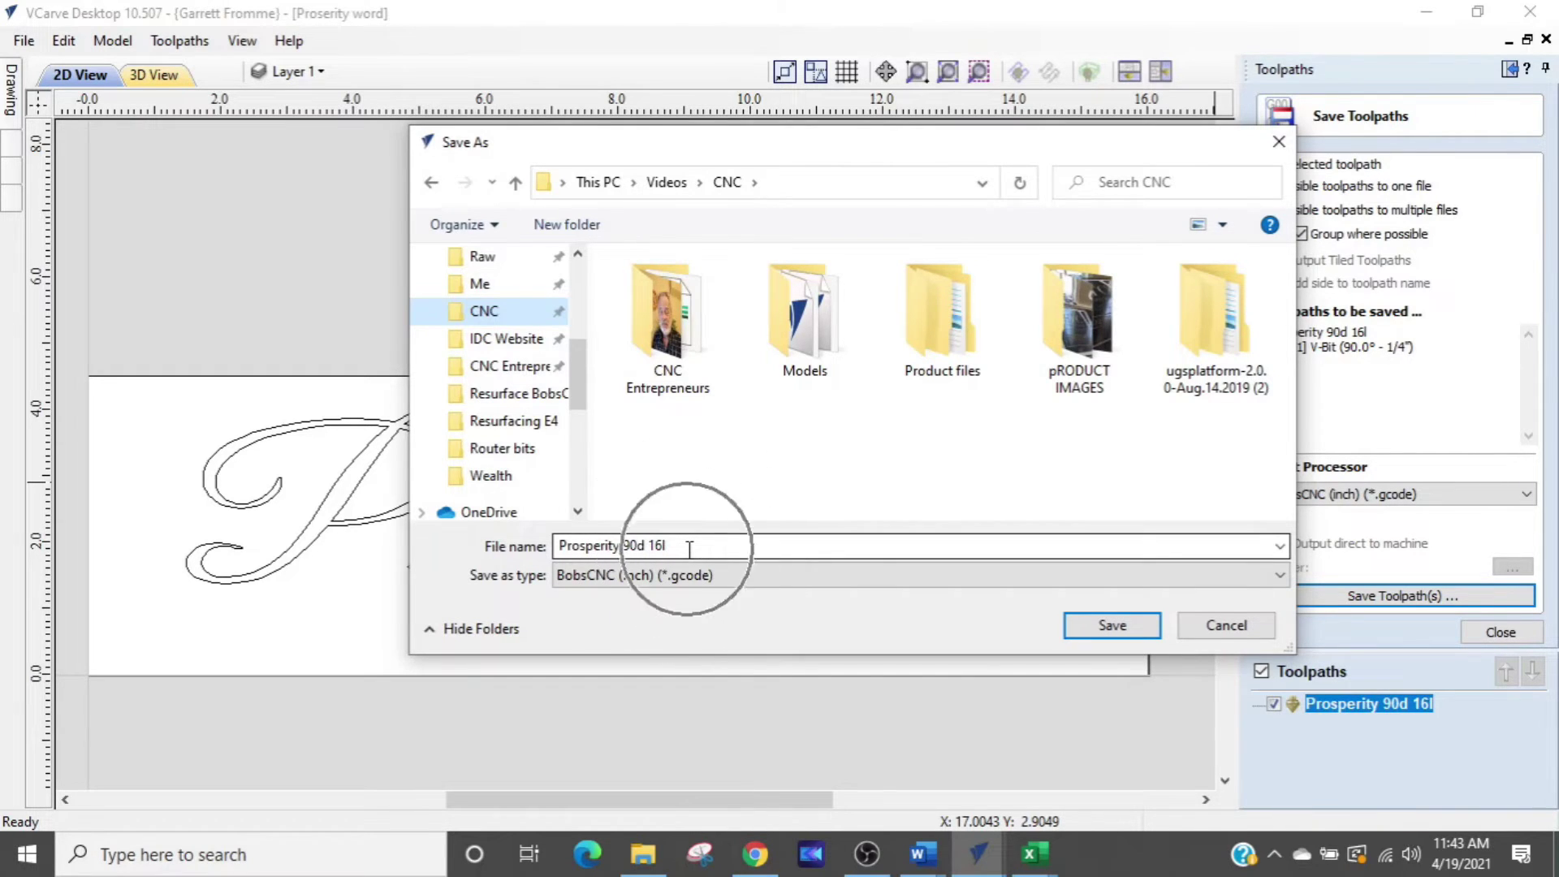
pyautogui.click(1371, 705)
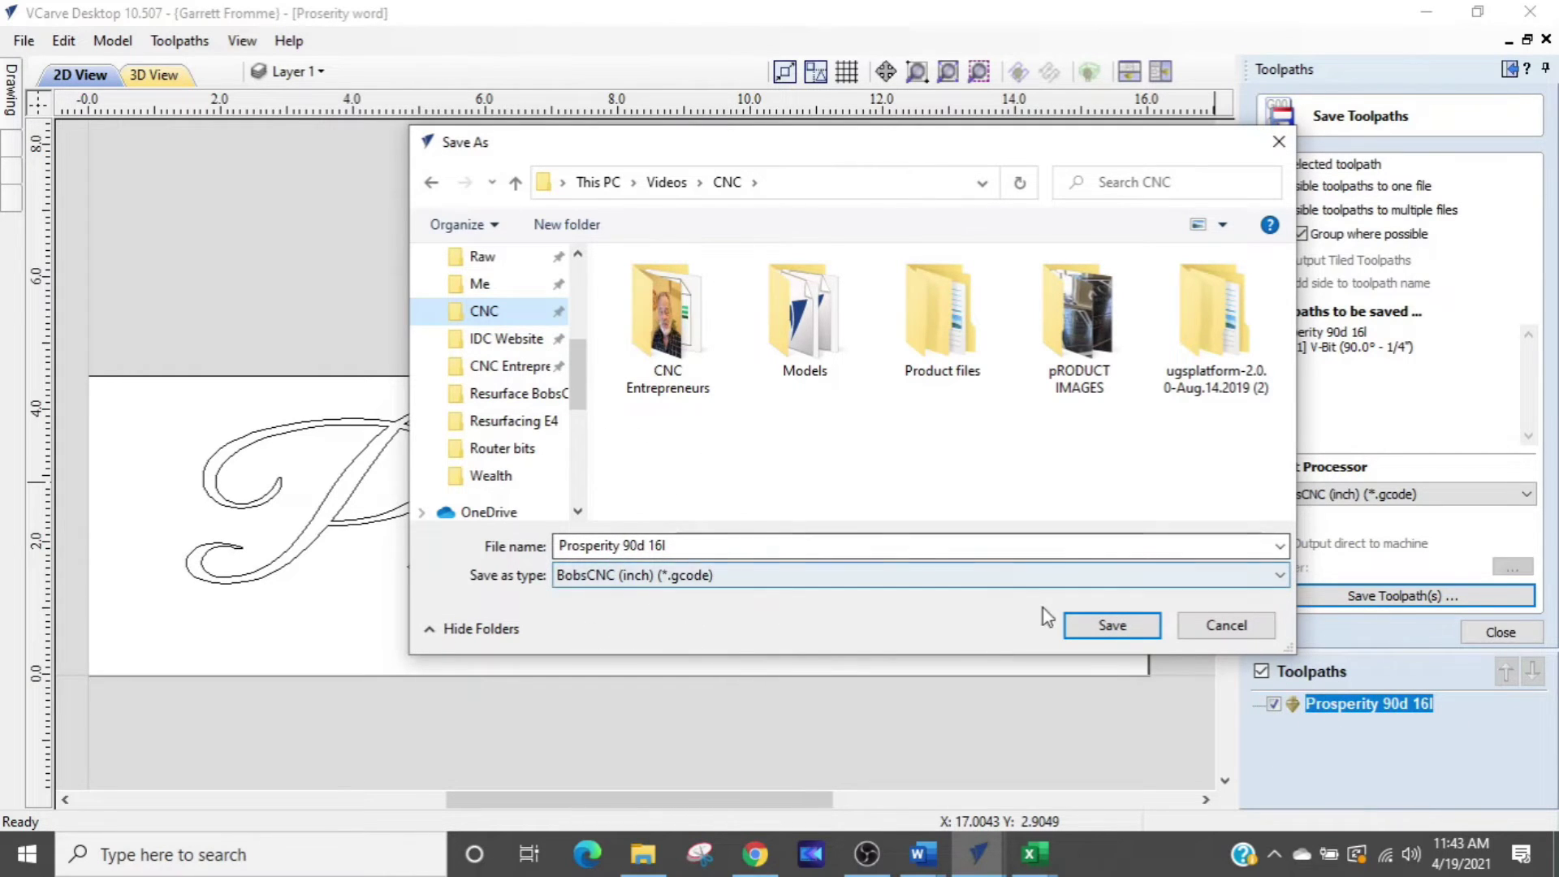
pyautogui.click(1110, 633)
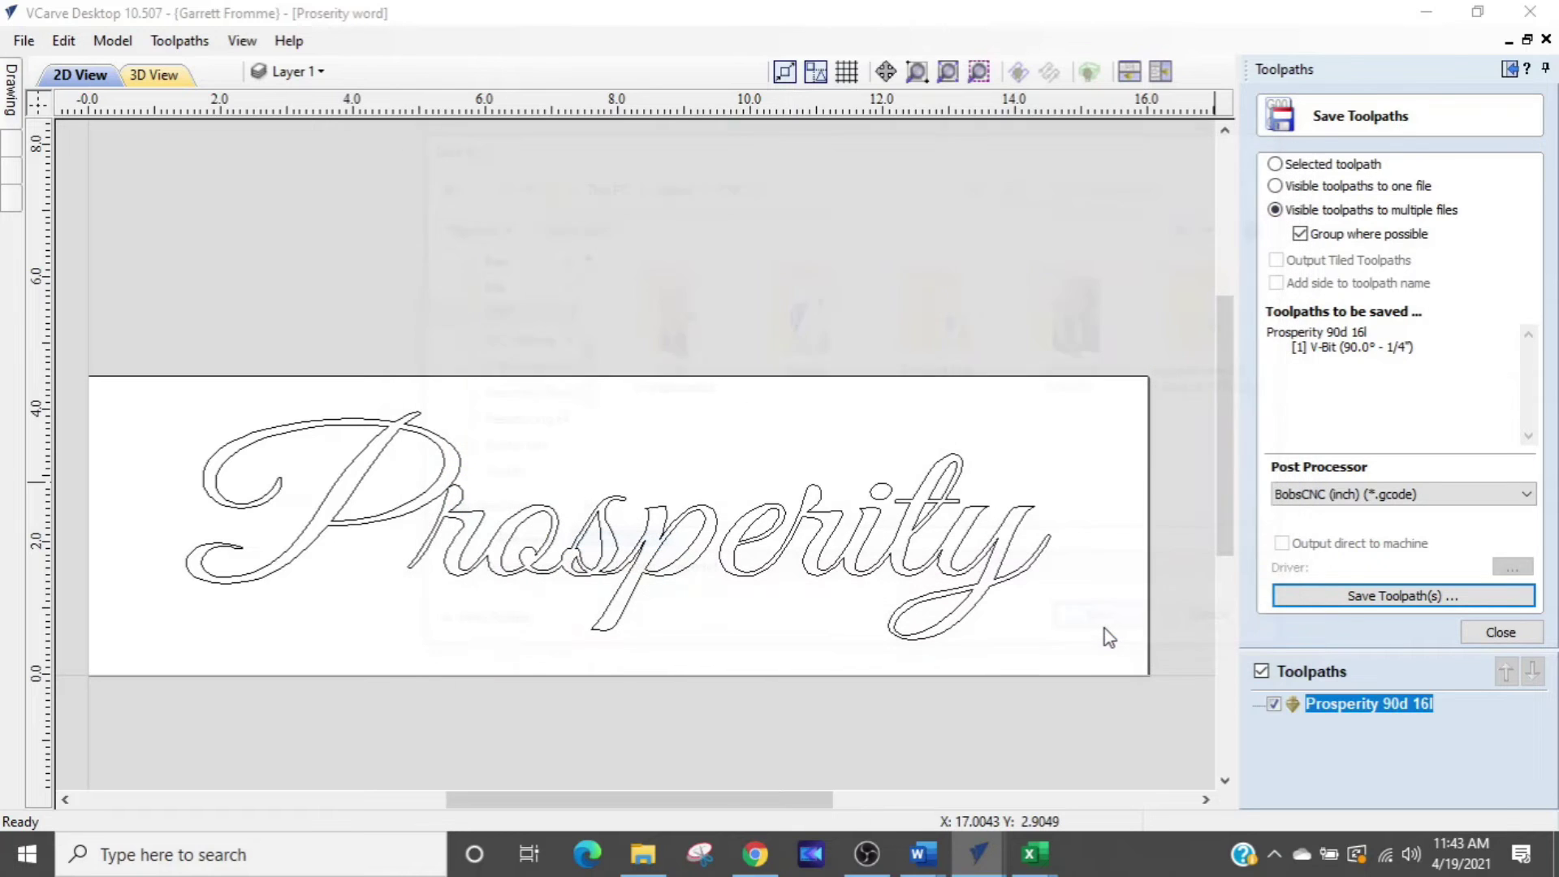
# Browse File Explorer to the CNC folder under Videos.
pyautogui.click(650, 860)
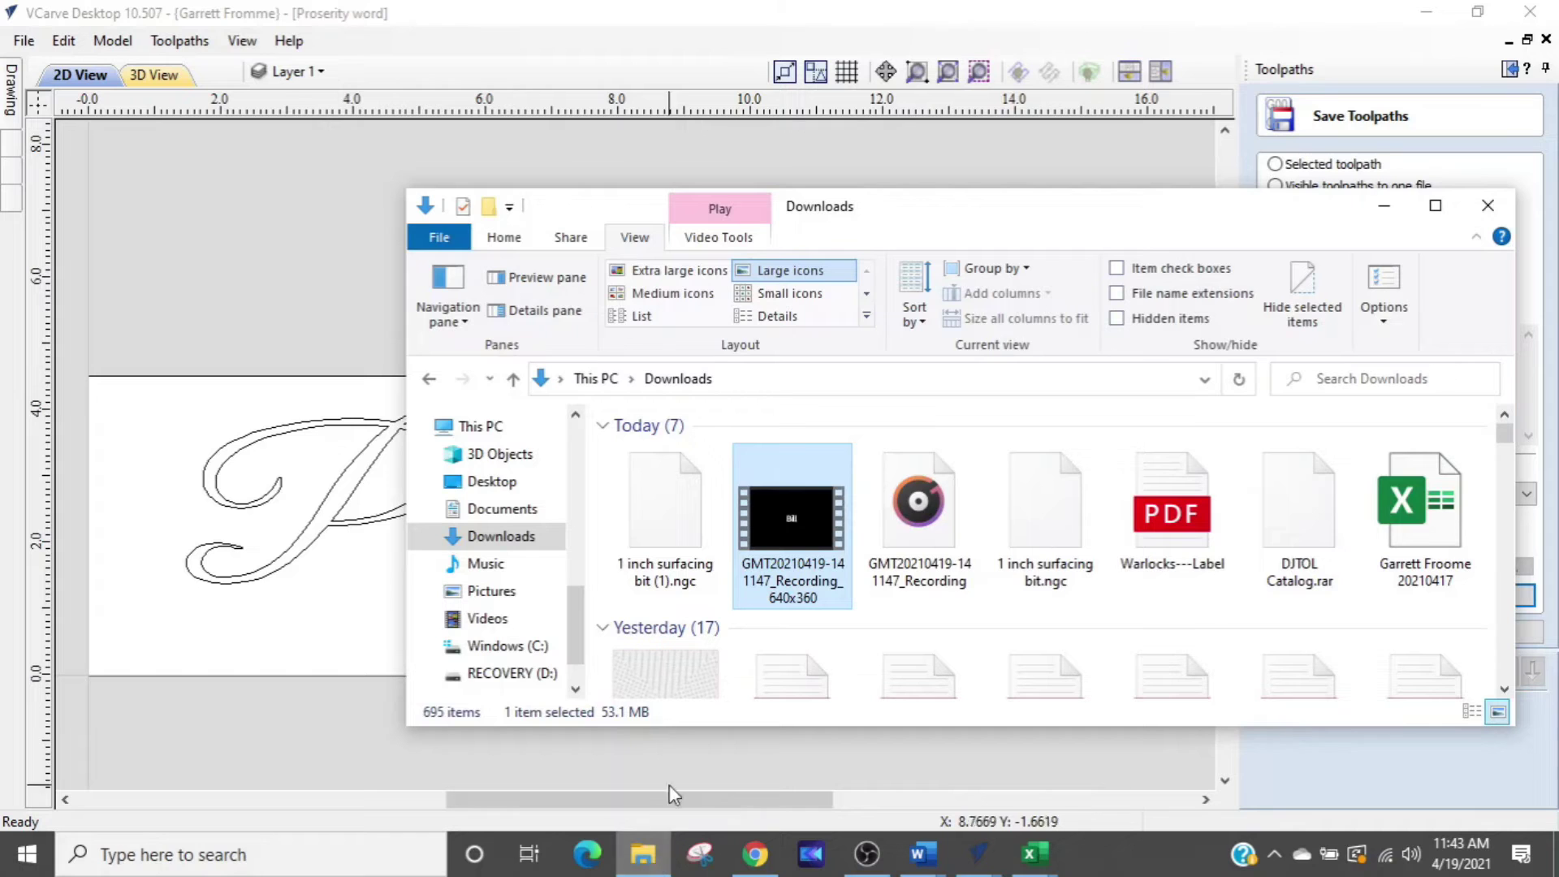
pyautogui.scroll(3, 540, 582)
pyautogui.scroll(2, 540, 582)
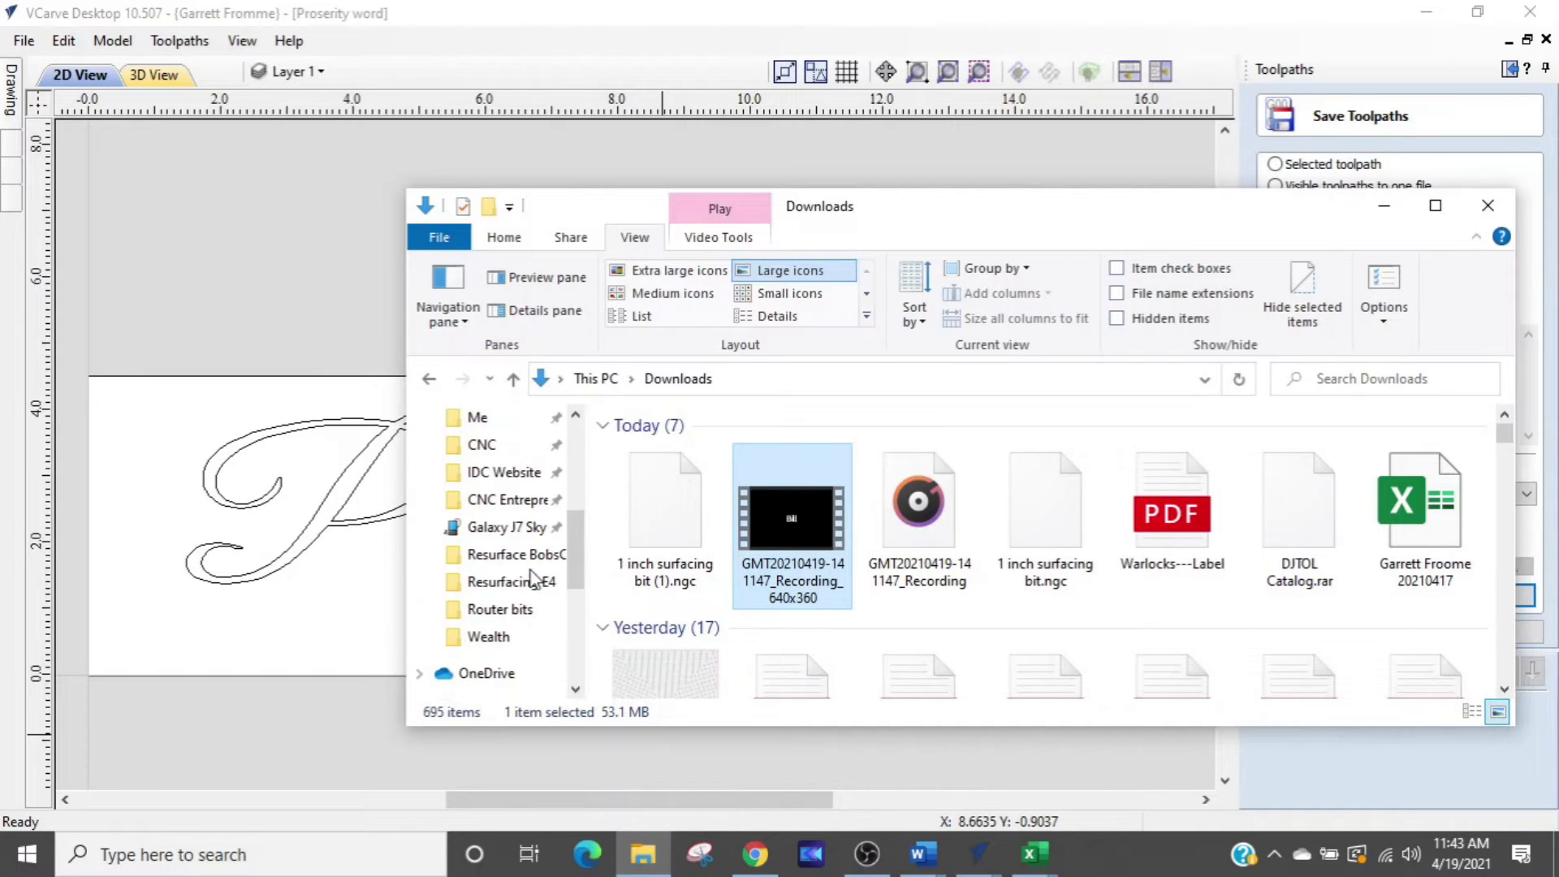
pyautogui.click(506, 445)
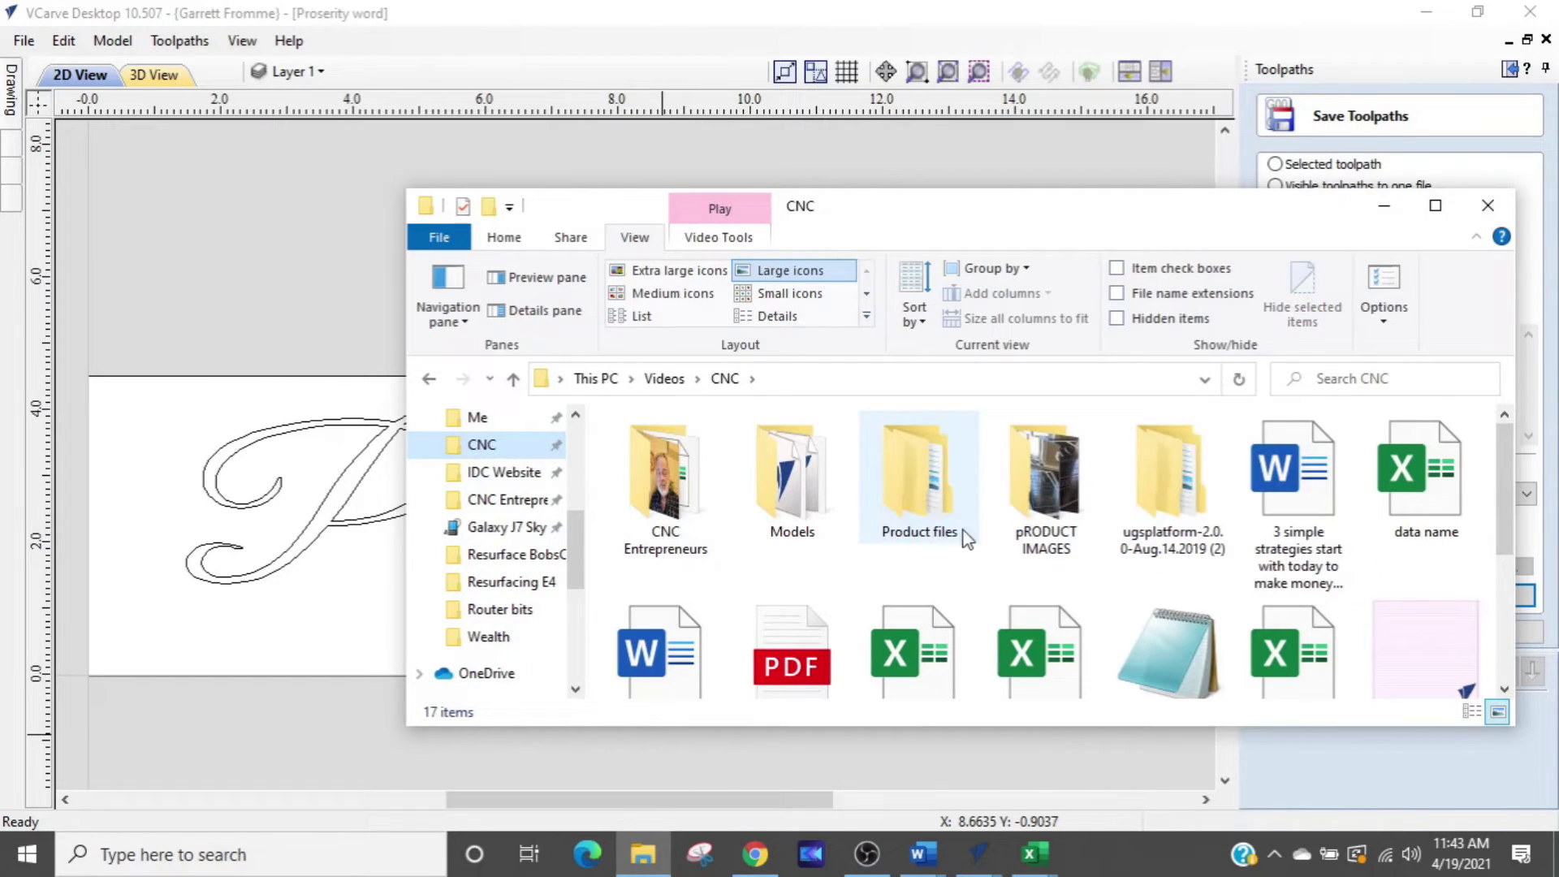
# Open the 'Prosperity 90d 16l' G-code file in Notepad.
pyautogui.scroll(-1, 1175, 588)
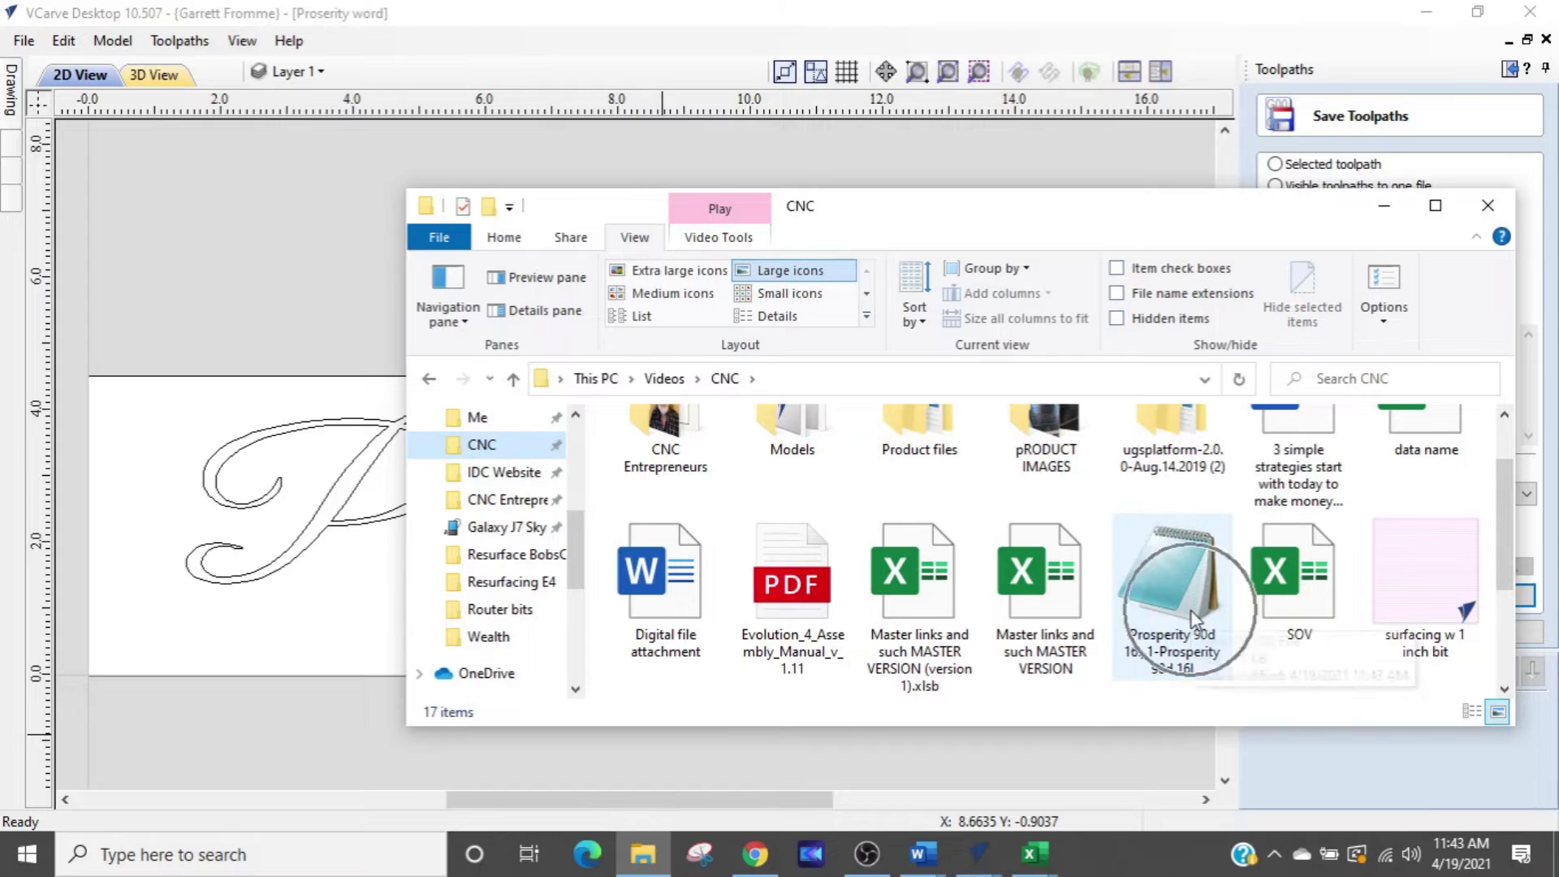
pyautogui.click(1191, 611)
pyautogui.click(1191, 611)
pyautogui.click(1191, 612)
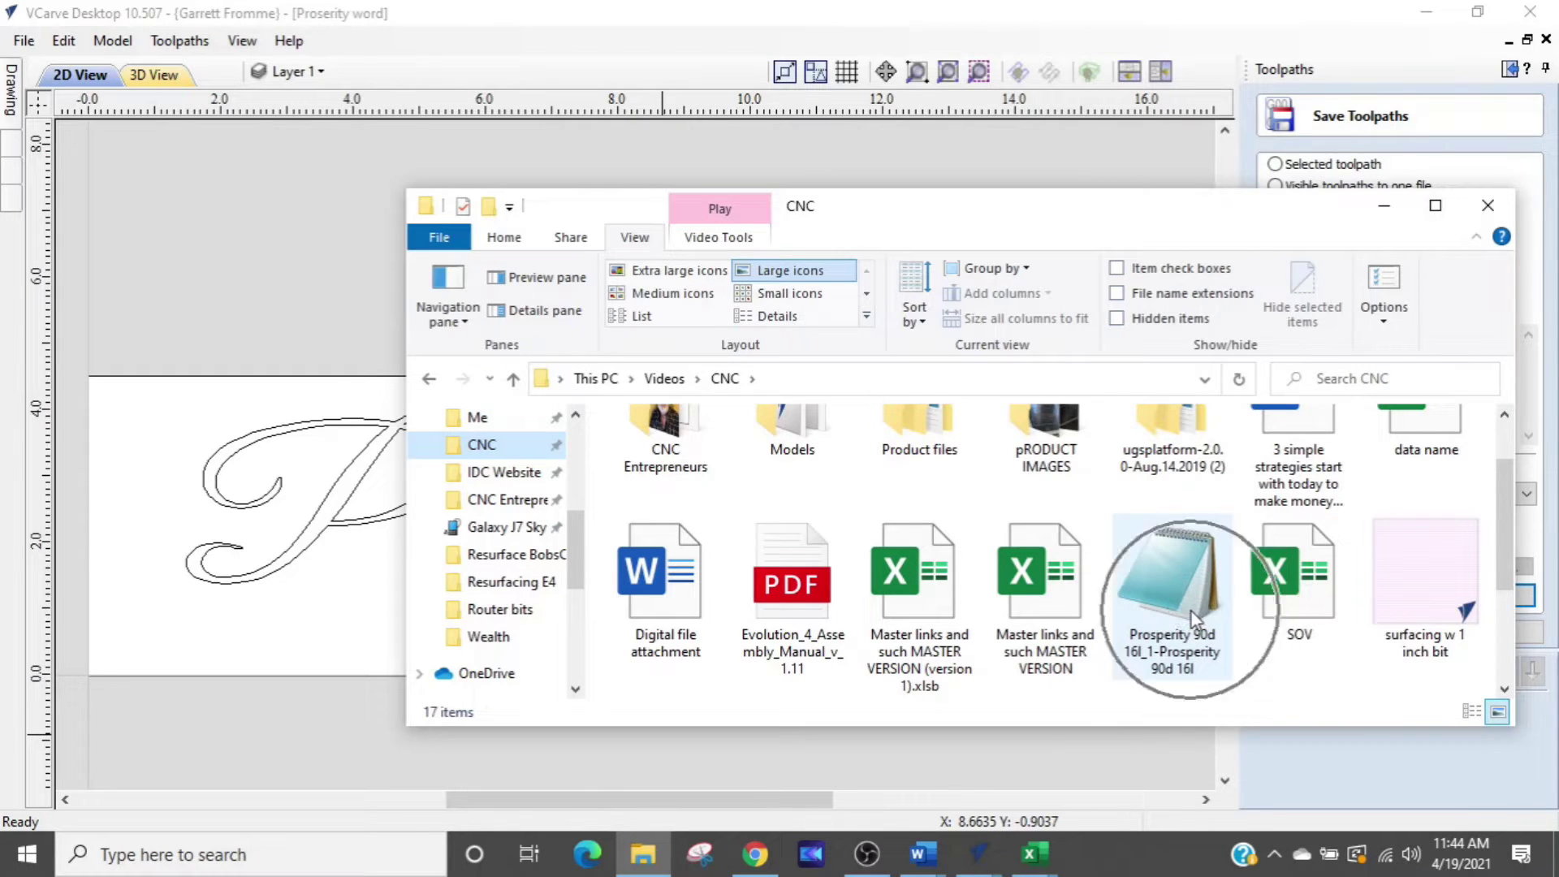
pyautogui.click(1192, 612)
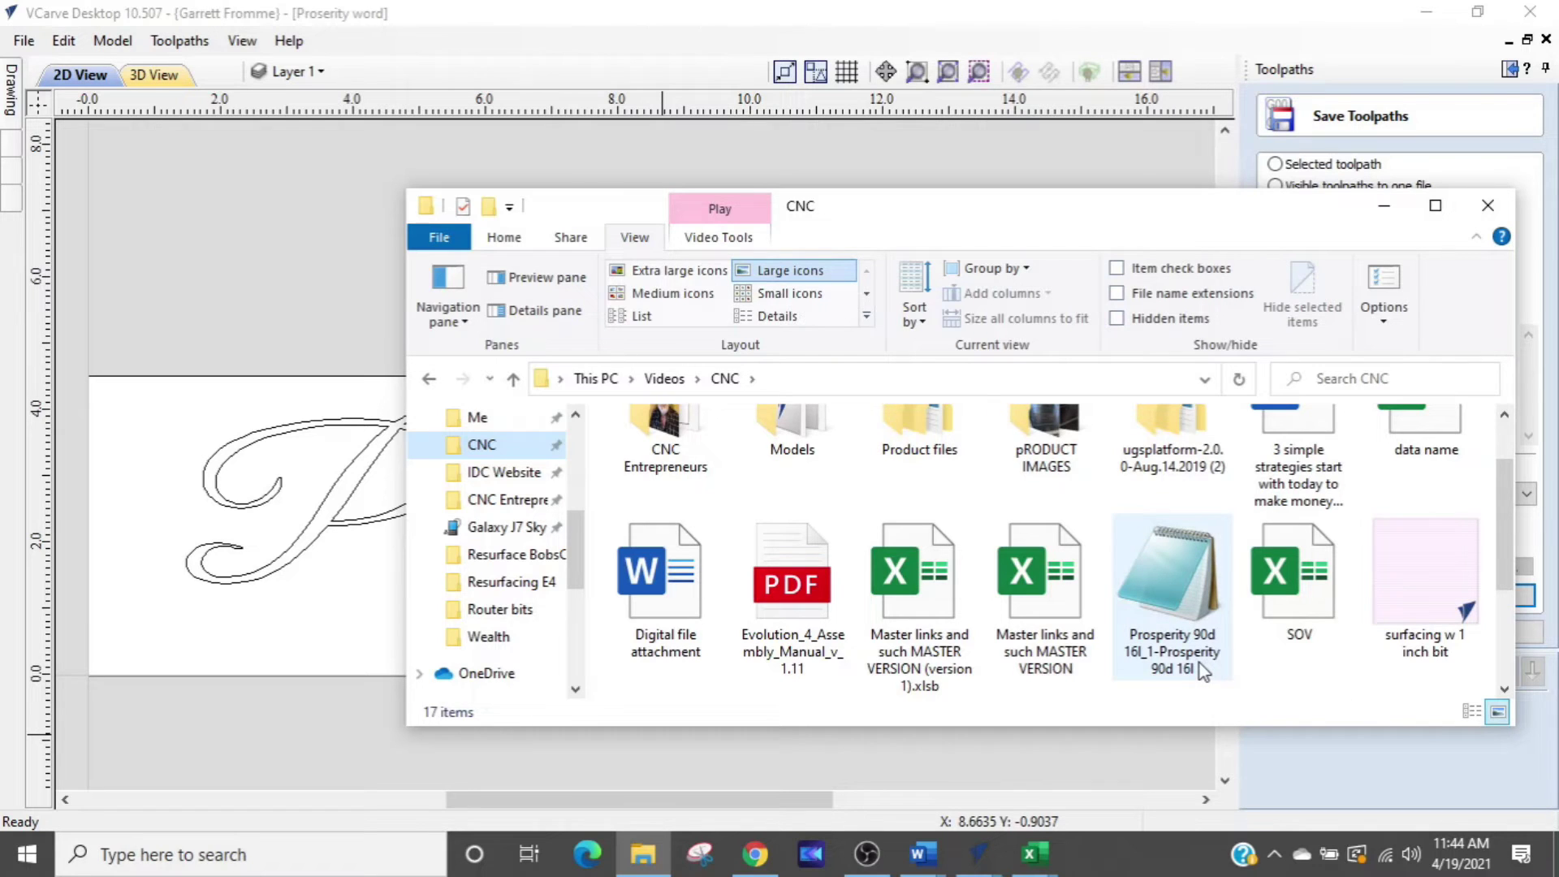
pyautogui.moveTo(1201, 663)
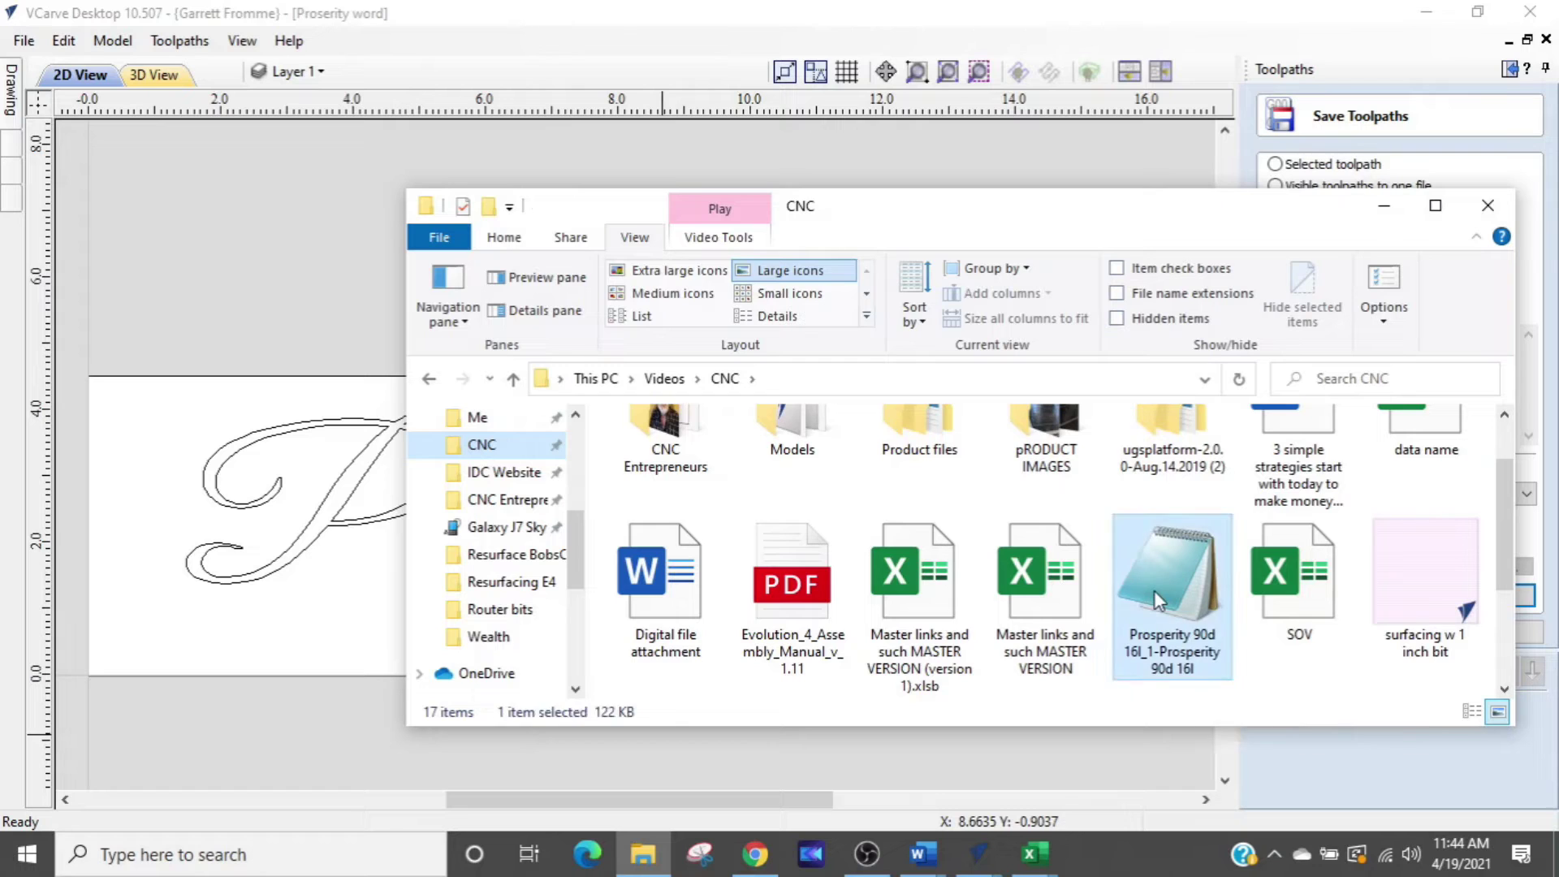
pyautogui.doubleClick(1157, 601)
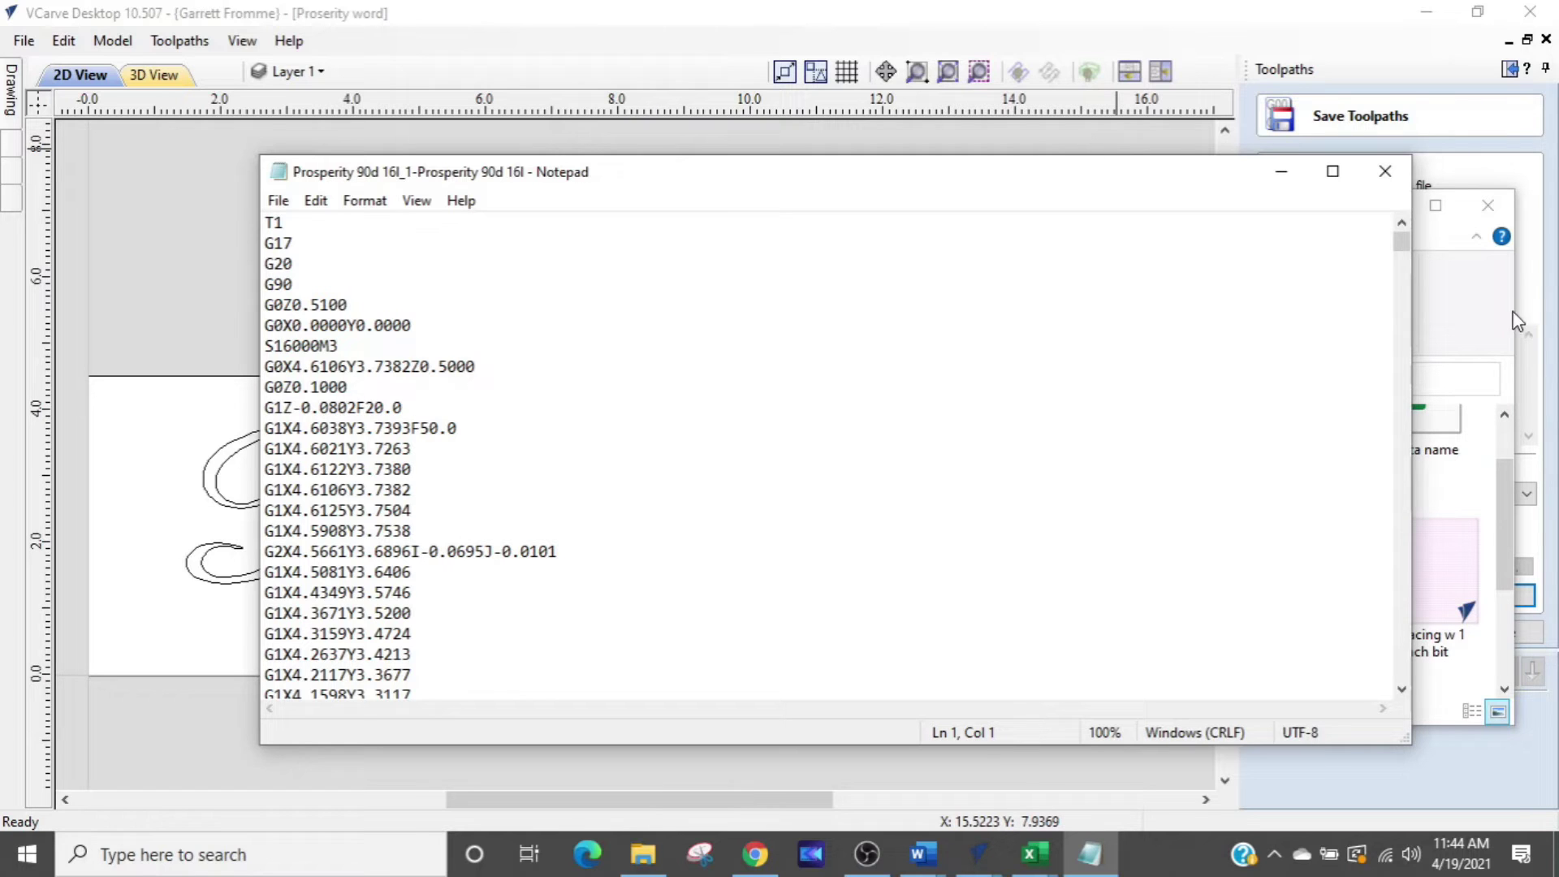
# Select the G-code from T1 through G1X4.0051Y3.1290, then bring up the open Word documents.
pyautogui.click(1476, 324)
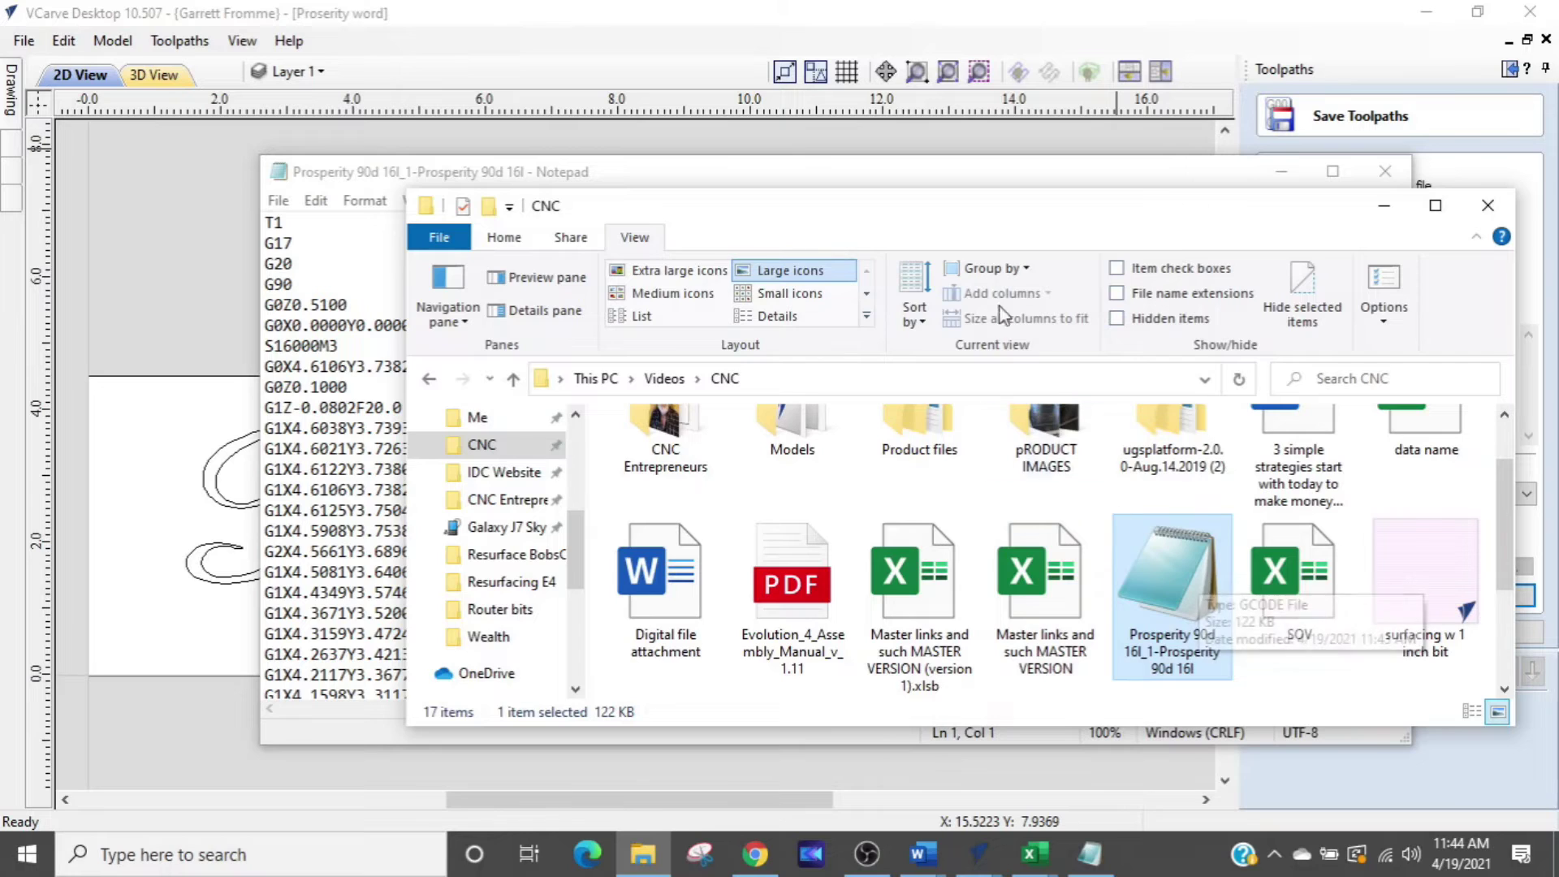
pyautogui.click(965, 177)
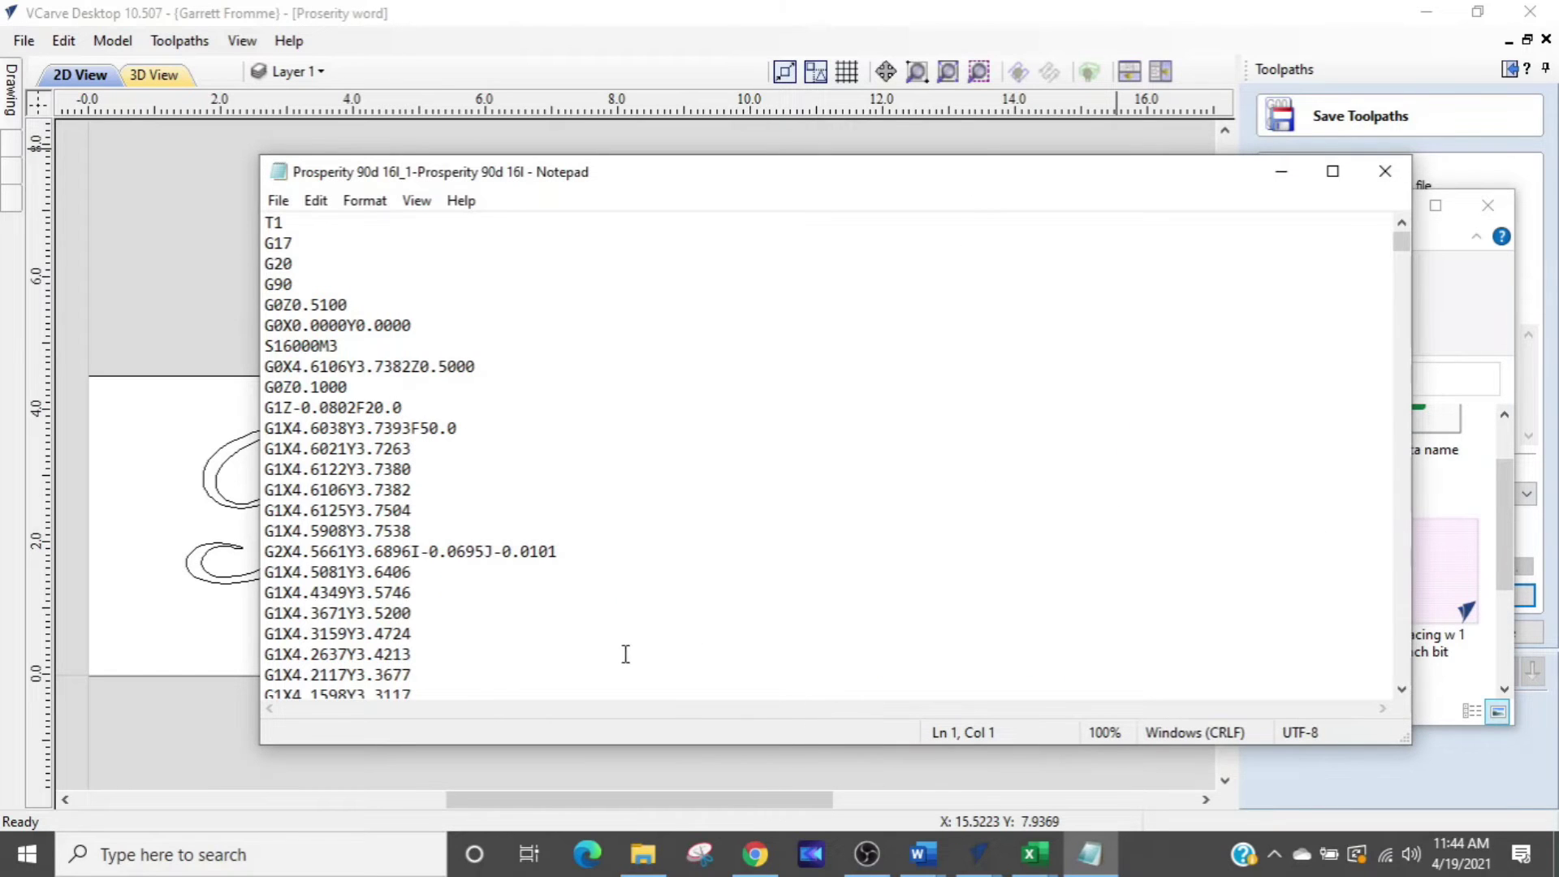
pyautogui.scroll(-1, 515, 558)
pyautogui.scroll(1, 515, 560)
pyautogui.hotkey('shift', 'Down')
pyautogui.hotkey('shift', 'Down')
pyautogui.hotkey('shift', 'Down')
pyautogui.hotkey('shift', 'Down')
pyautogui.hotkey('shift', 'Down')
pyautogui.hotkey('shift', 'Down')
pyautogui.hotkey('shift', 'Down')
pyautogui.hotkey('shift', 'Down')
pyautogui.hotkey('shift', 'Down')
pyautogui.hotkey('shift', 'Down')
pyautogui.hotkey('shift', 'Down')
pyautogui.hotkey('shift', 'Down')
pyautogui.hotkey('shift', 'Down')
pyautogui.hotkey('shift', 'Down')
pyautogui.hotkey('shift', 'Down')
pyautogui.hotkey('shift', 'Down')
pyautogui.hotkey('shift', 'Down')
pyautogui.hotkey('shift', 'Down')
pyautogui.hotkey('shift', 'Down')
pyautogui.hotkey('shift', 'Down')
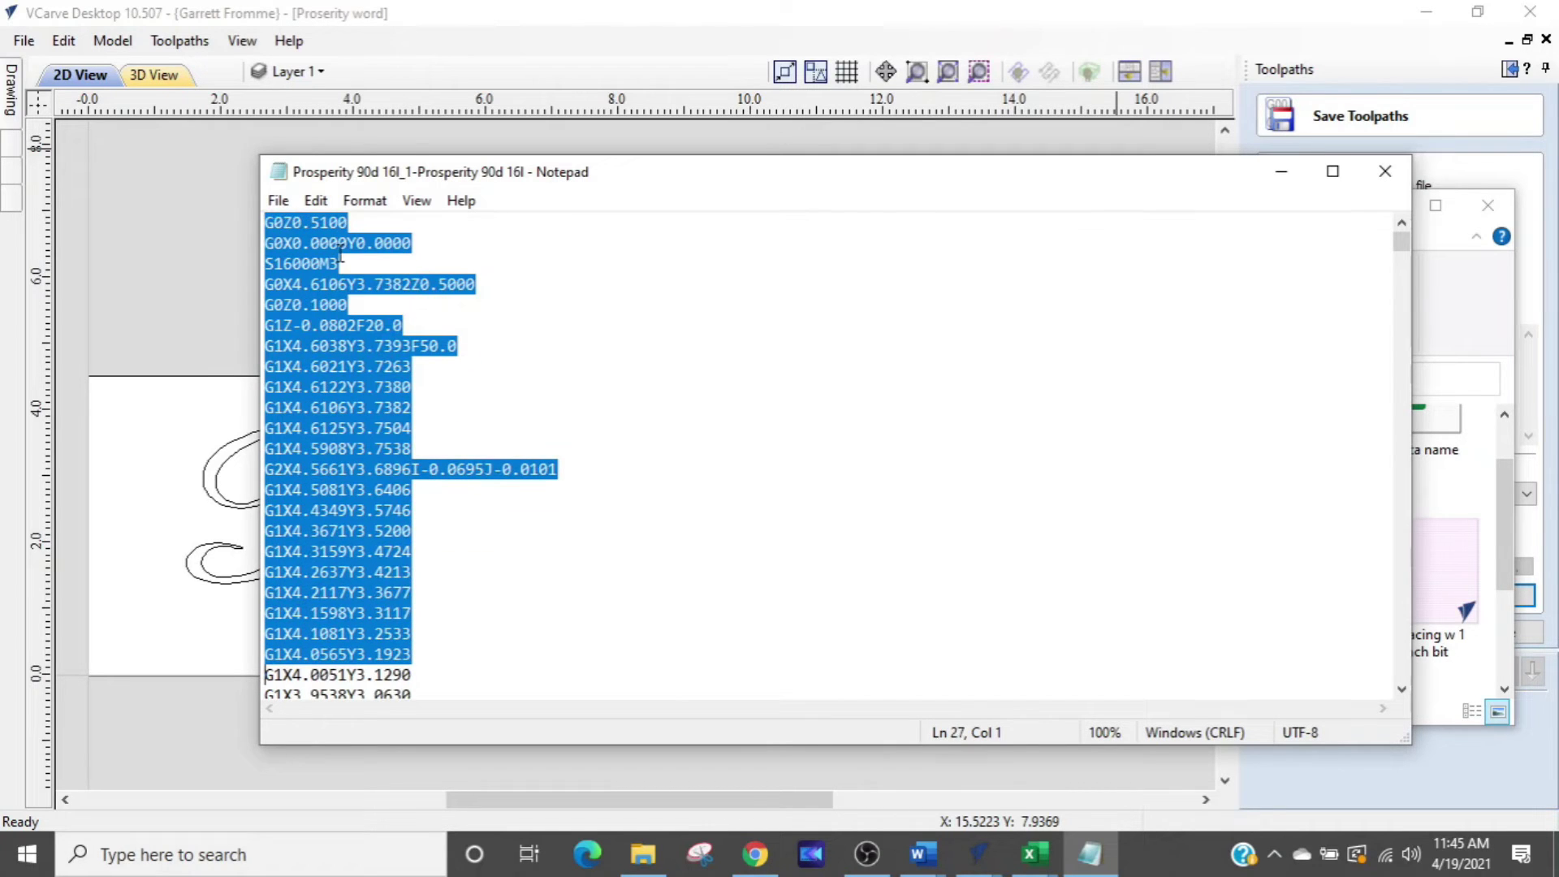
pyautogui.hotkey('shift', 'Down')
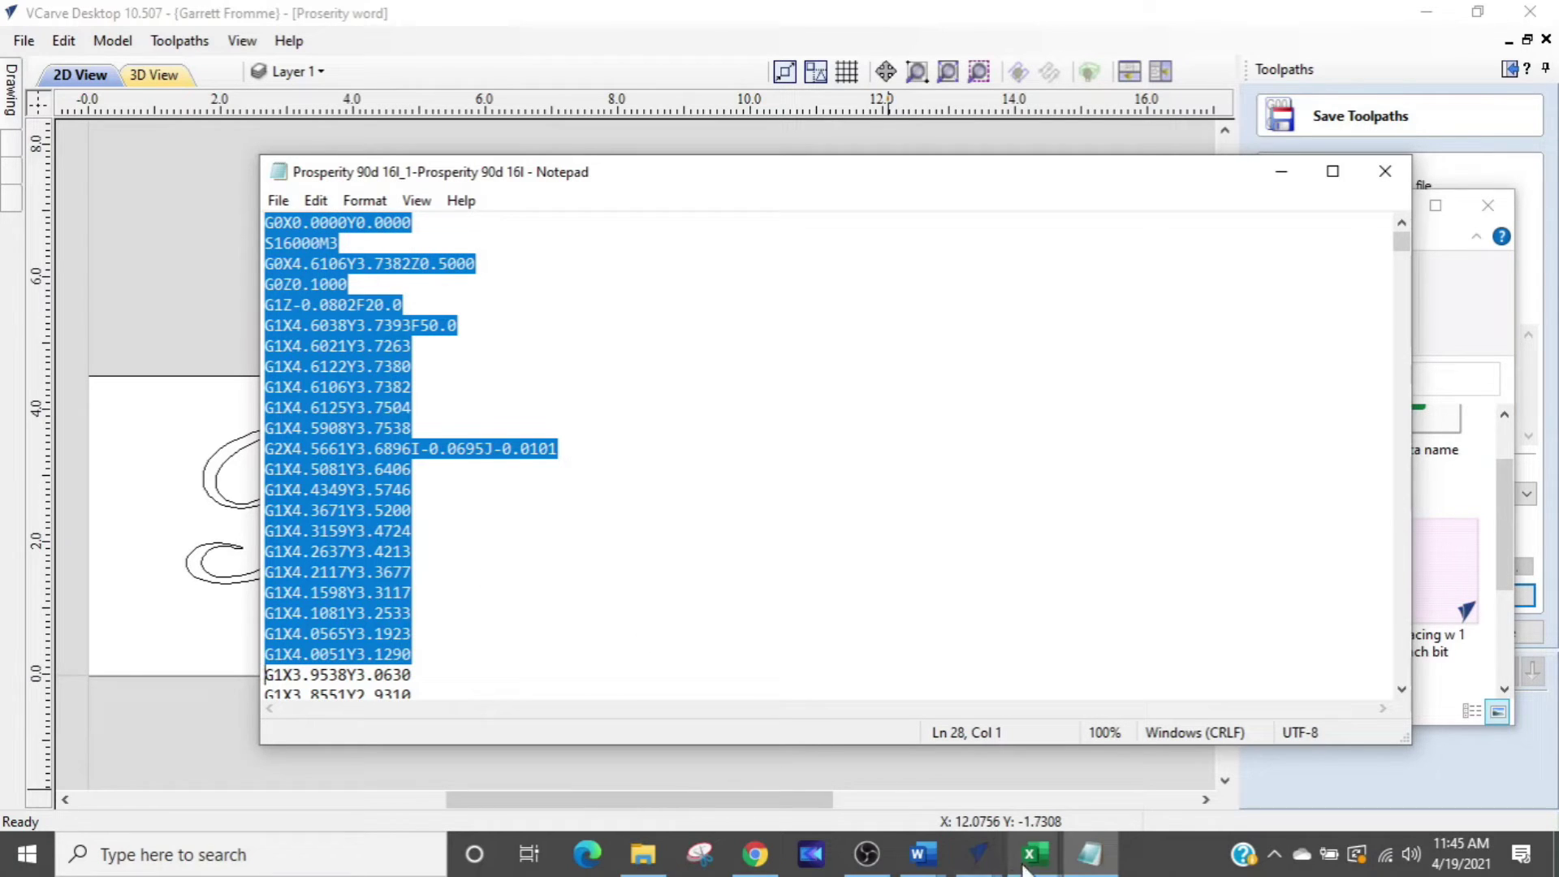
pyautogui.click(910, 857)
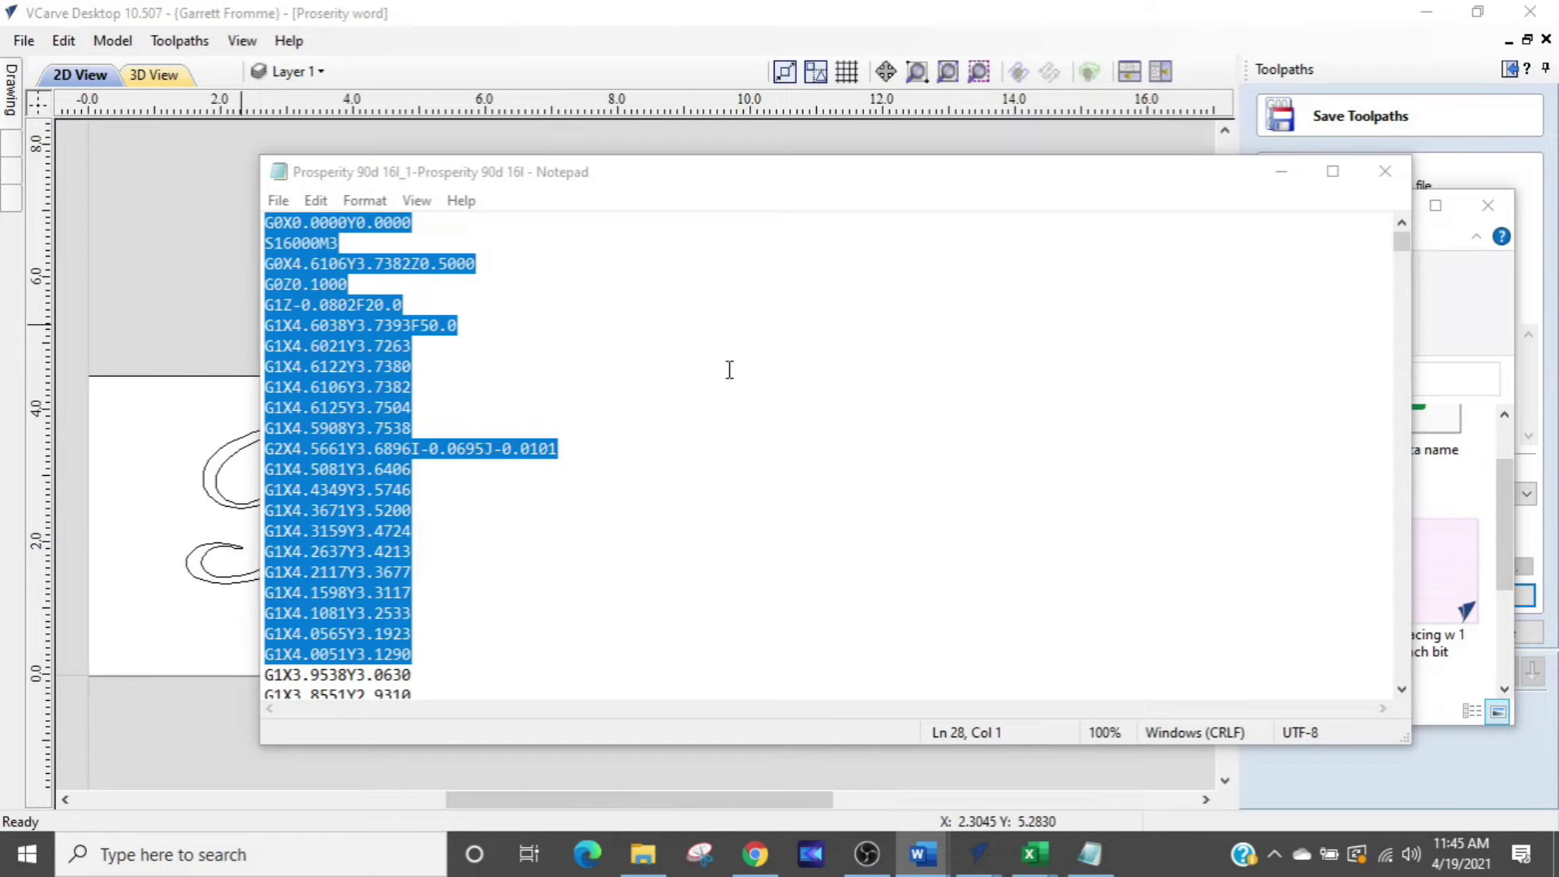
pyautogui.moveTo(923, 855)
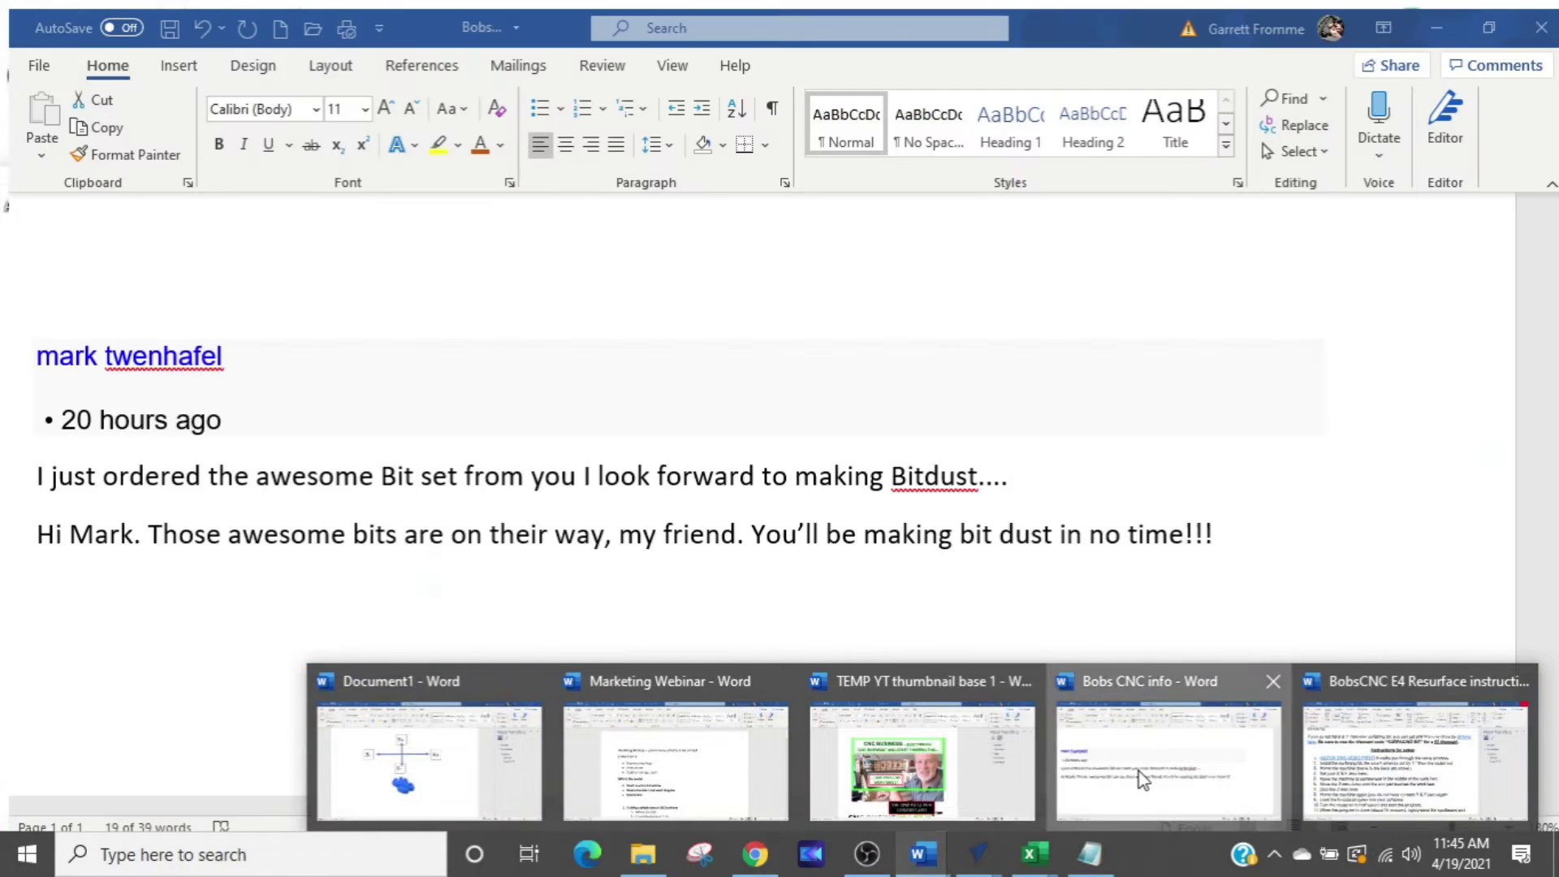
# Replace the Bobs CNC info document's old text with the copied G-code.
pyautogui.click(1162, 763)
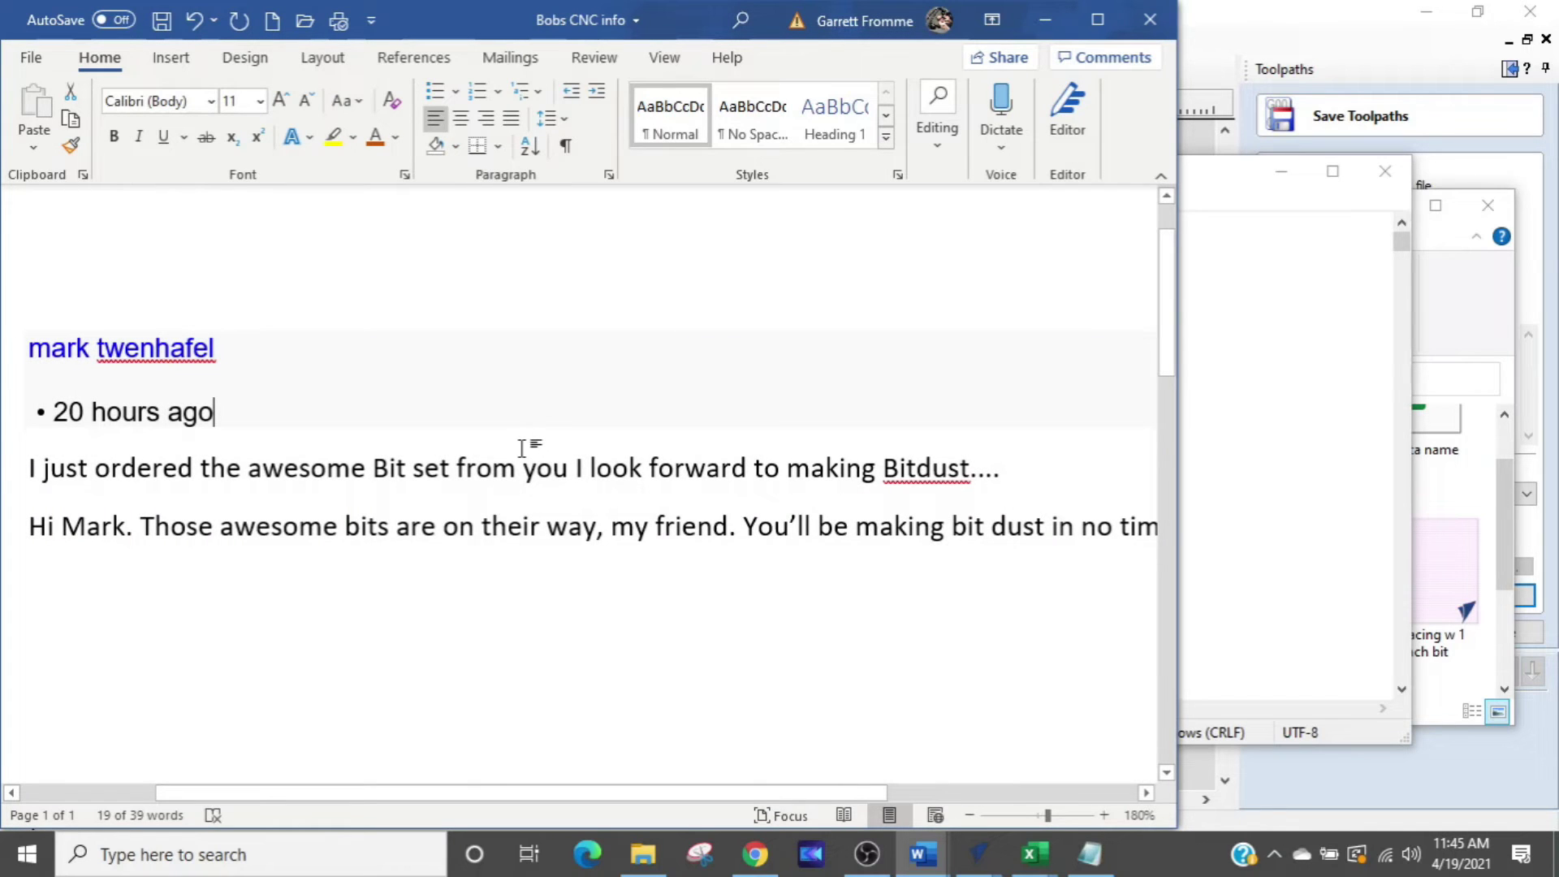
pyautogui.hotkey('ctrl', 'a')
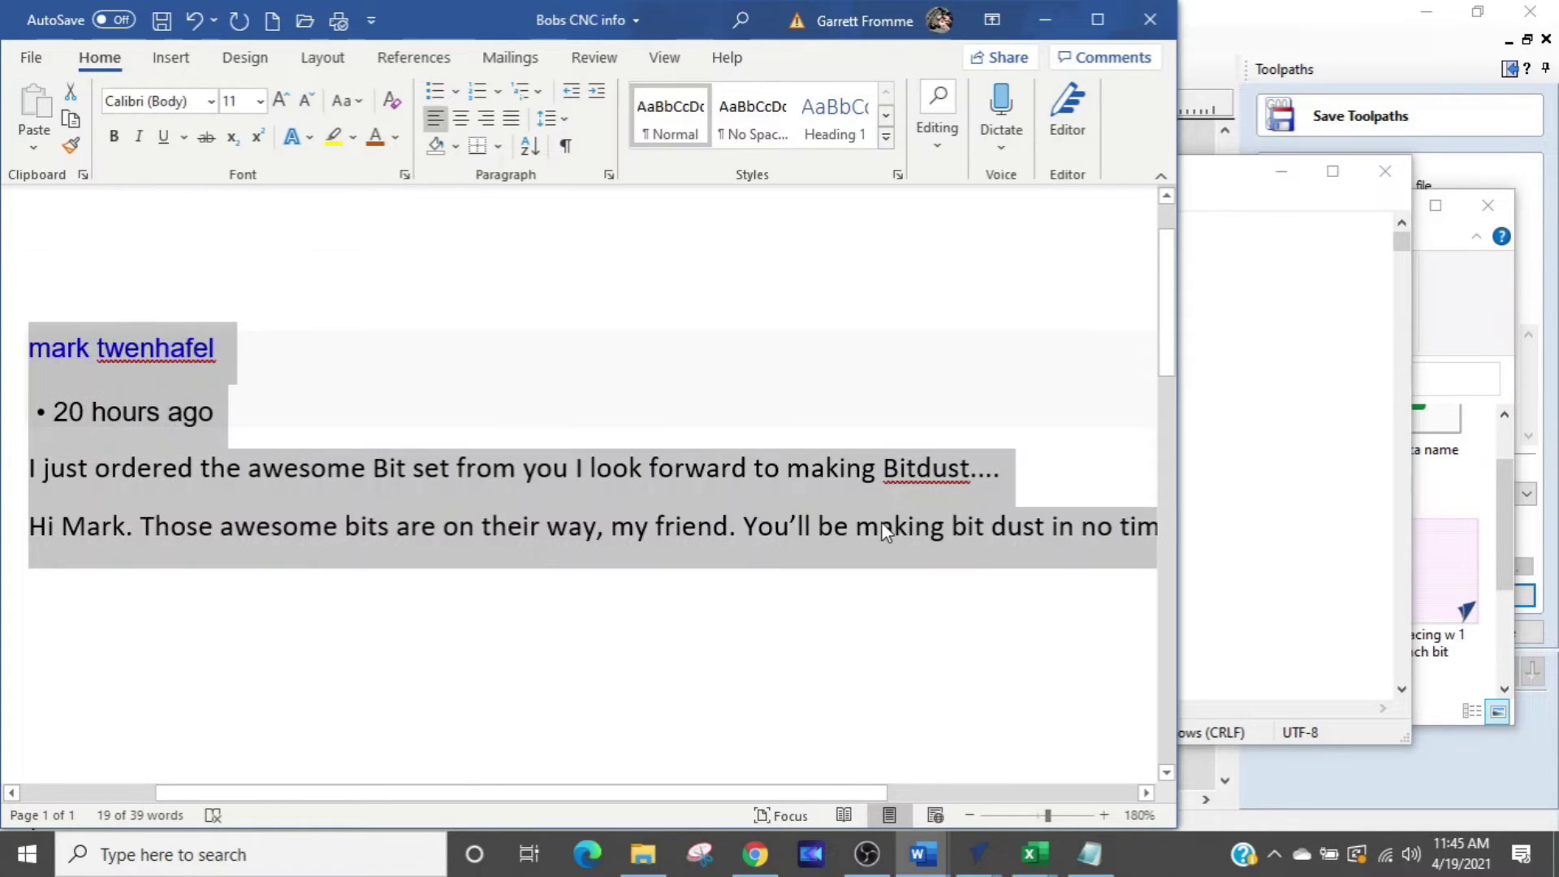
pyautogui.hotkey('ctrl', 'c')
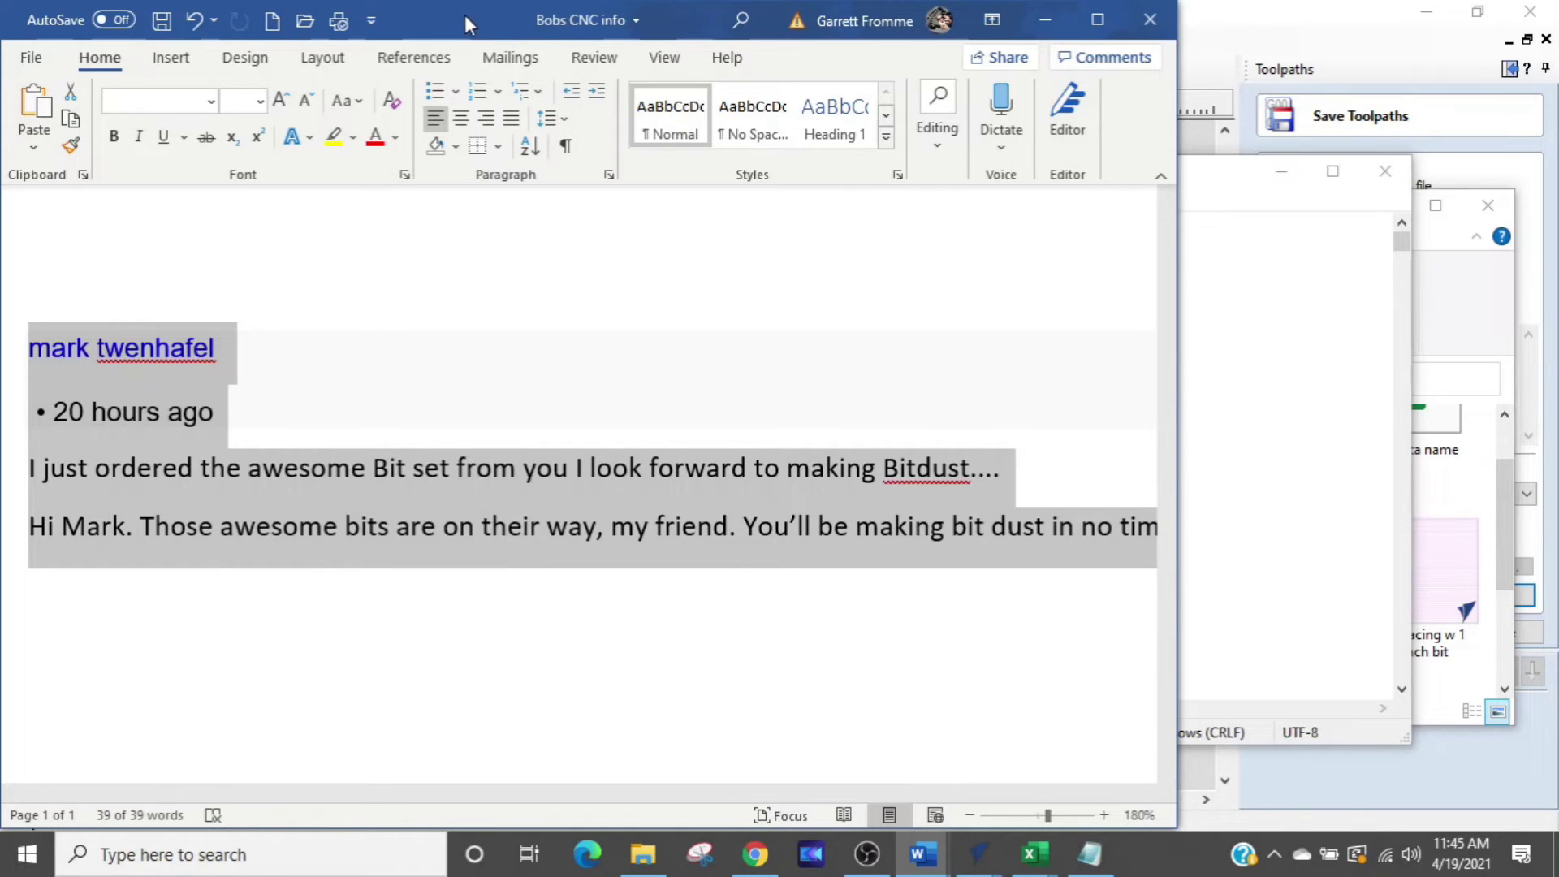
# Maximize the Word window and zoom in so the G-code lines fill the screen.
pyautogui.moveTo(465, 15); pyautogui.dragTo(645, 24)
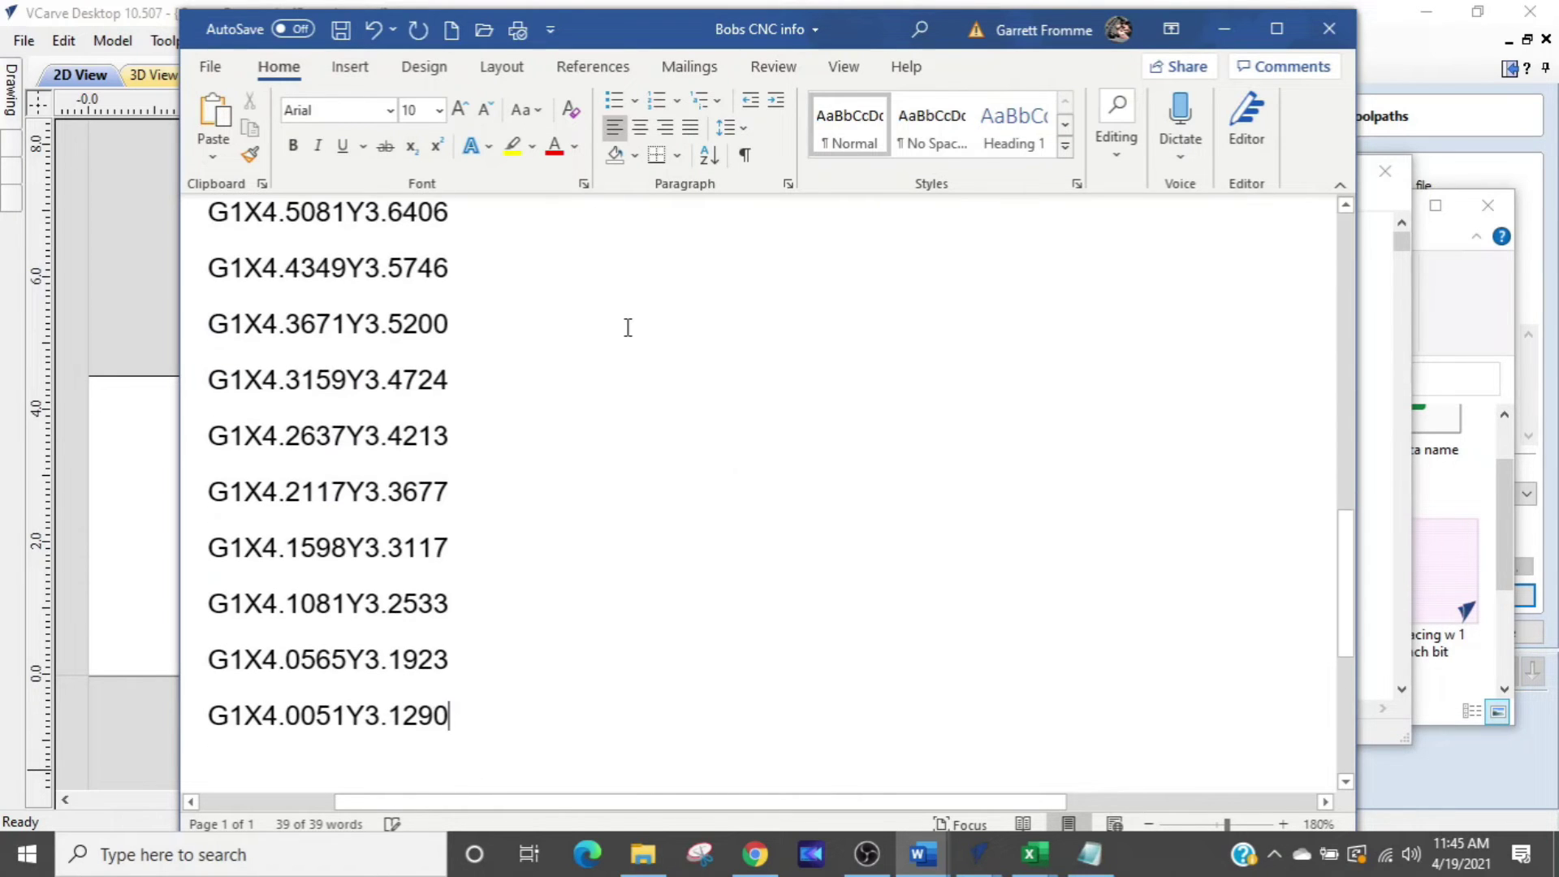
pyautogui.scroll(15, 1024, 596)
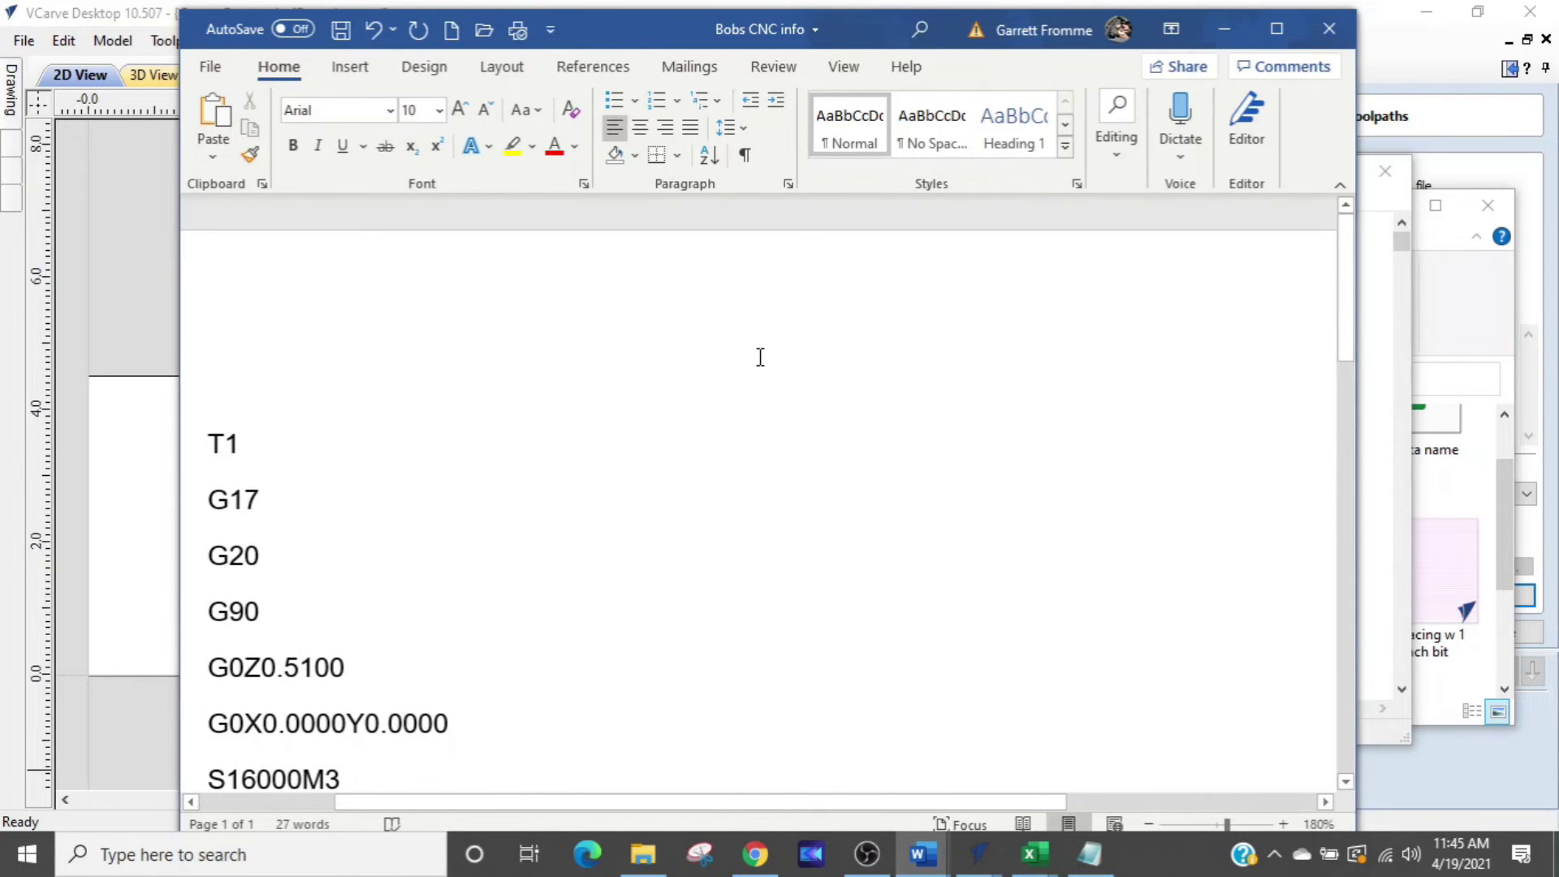
pyautogui.click(1278, 29)
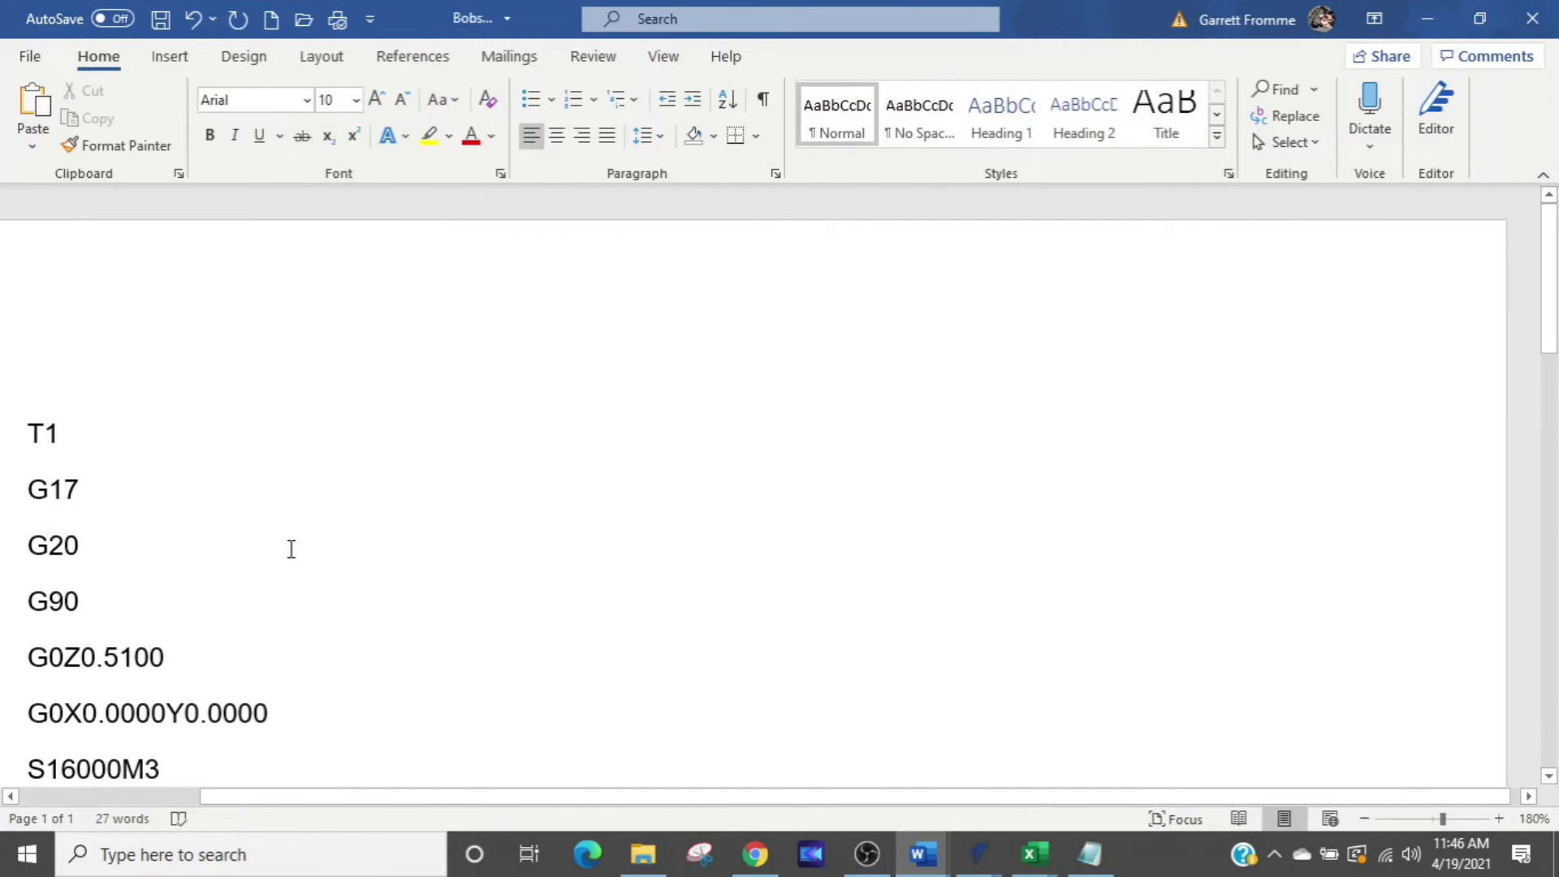
pyautogui.keyDown('ctrl'); pyautogui.scroll(4, 292, 549); pyautogui.keyUp('ctrl')
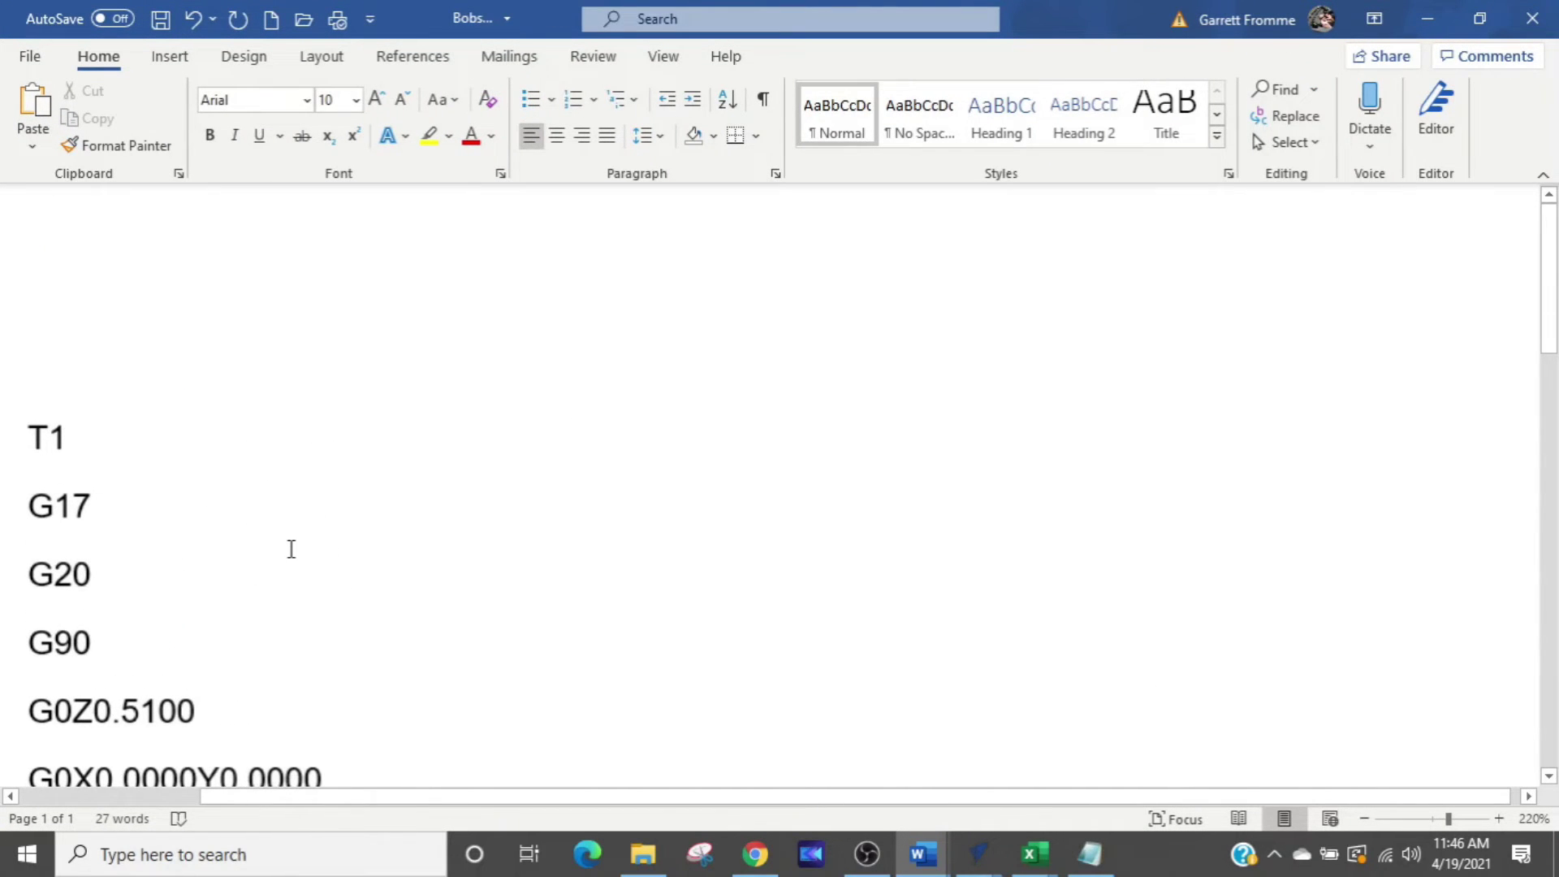
pyautogui.keyDown('ctrl'); pyautogui.scroll(5, 291, 549); pyautogui.keyUp('ctrl')
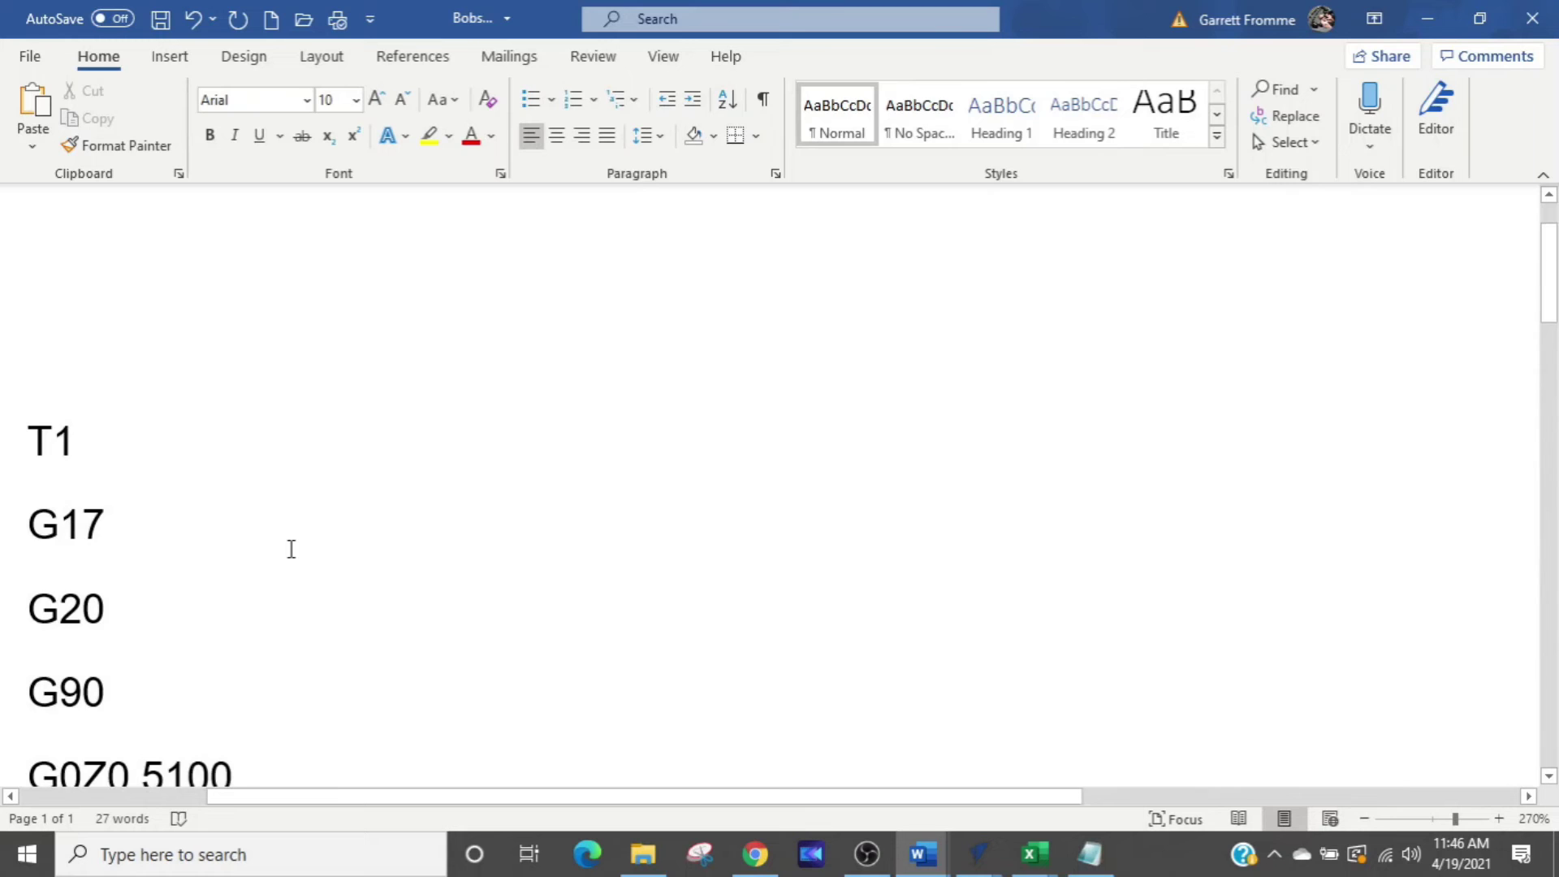
pyautogui.scroll(-2, 291, 549)
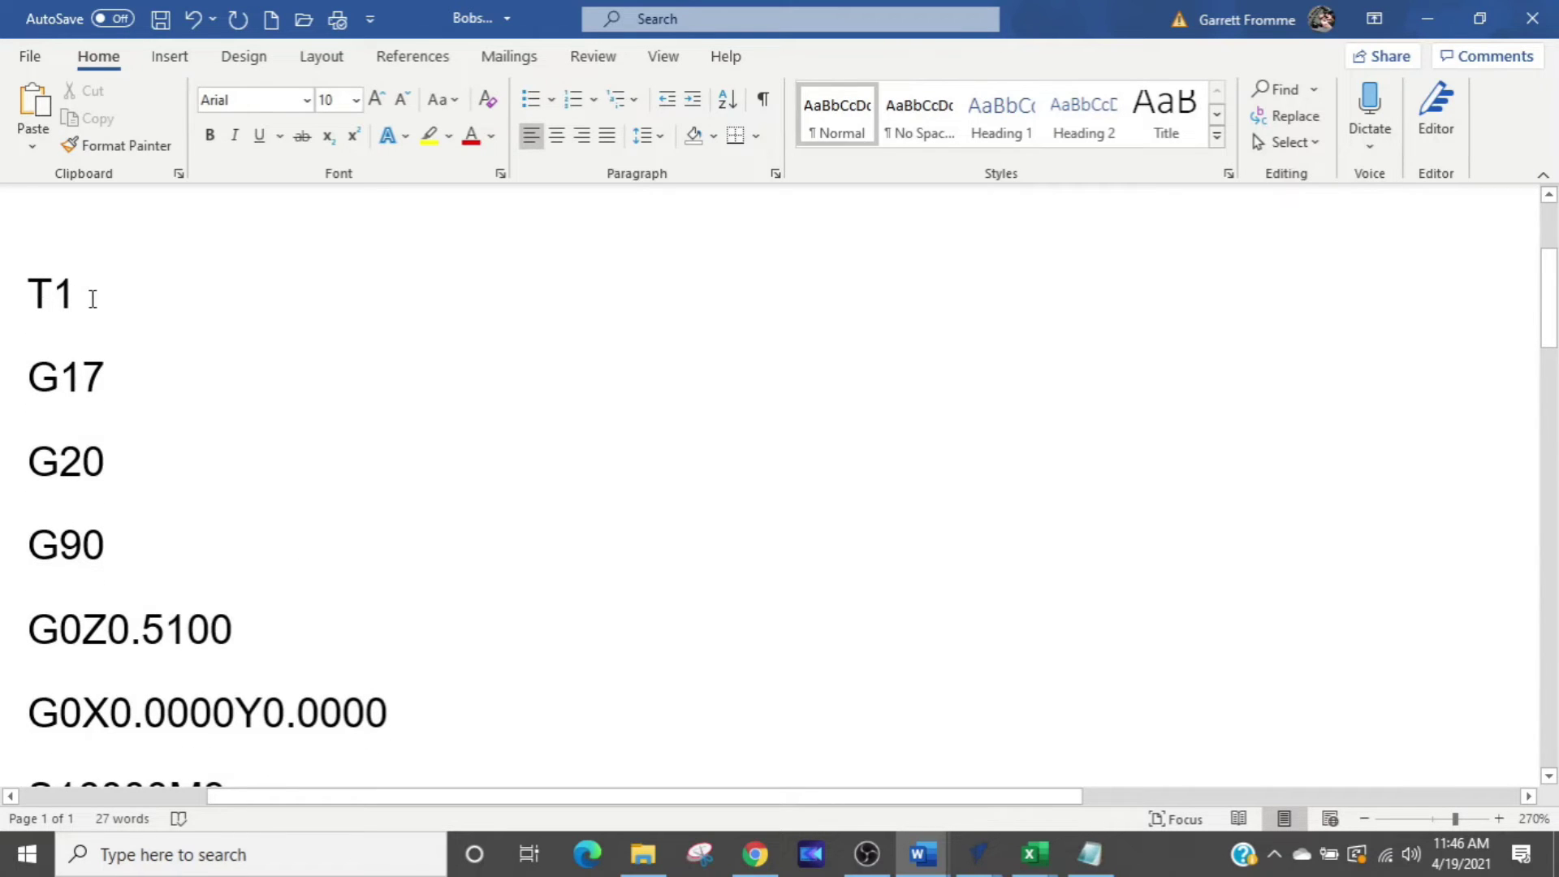
pyautogui.click(129, 306)
pyautogui.click(11, 373)
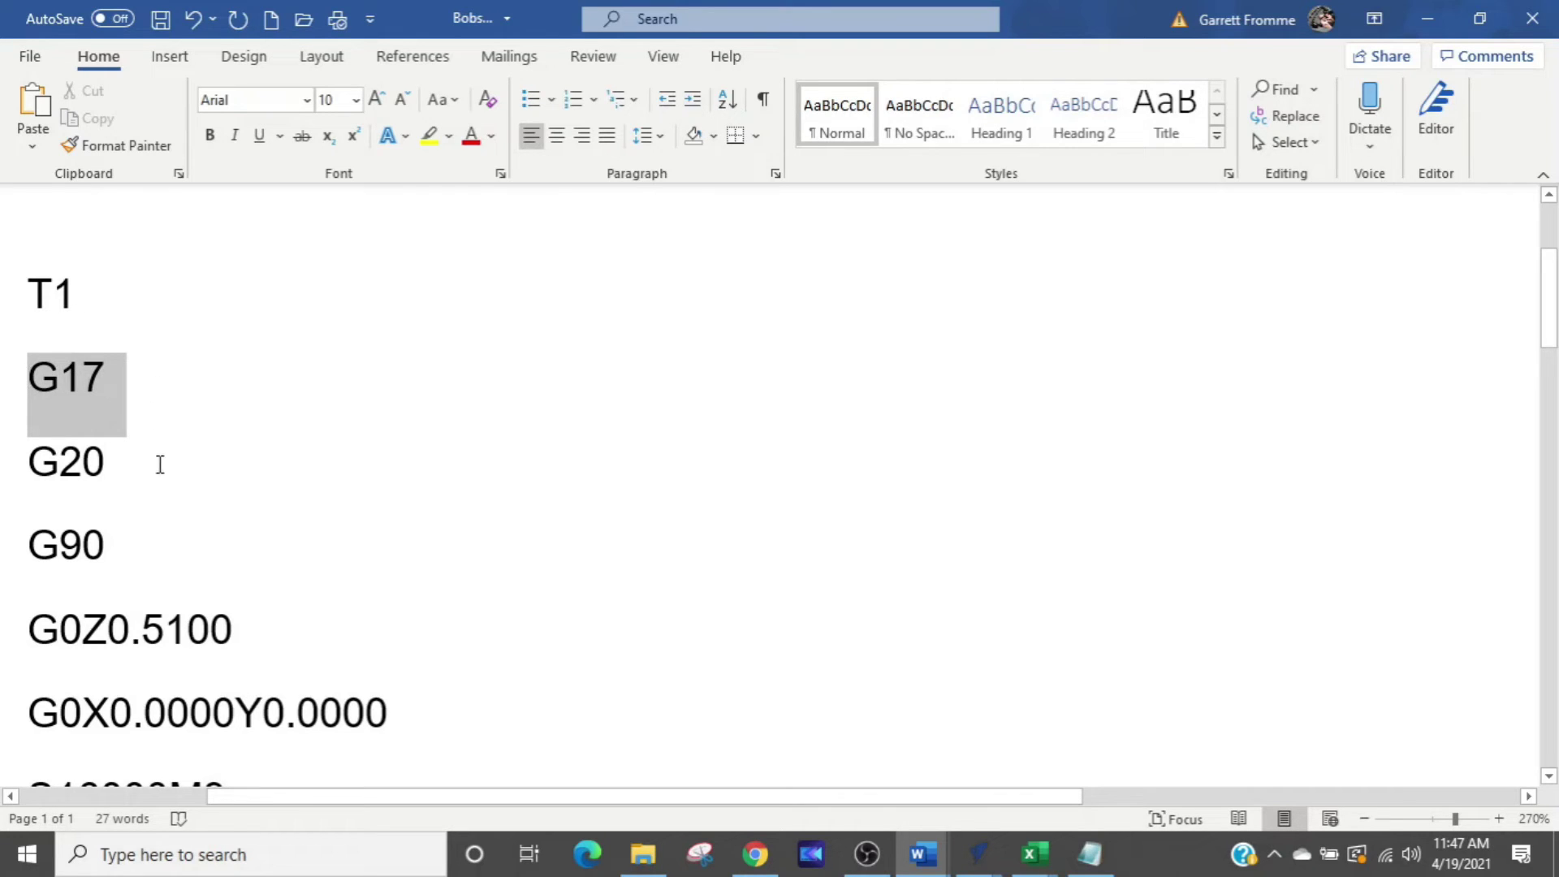
pyautogui.click(105, 463)
pyautogui.click(60, 463)
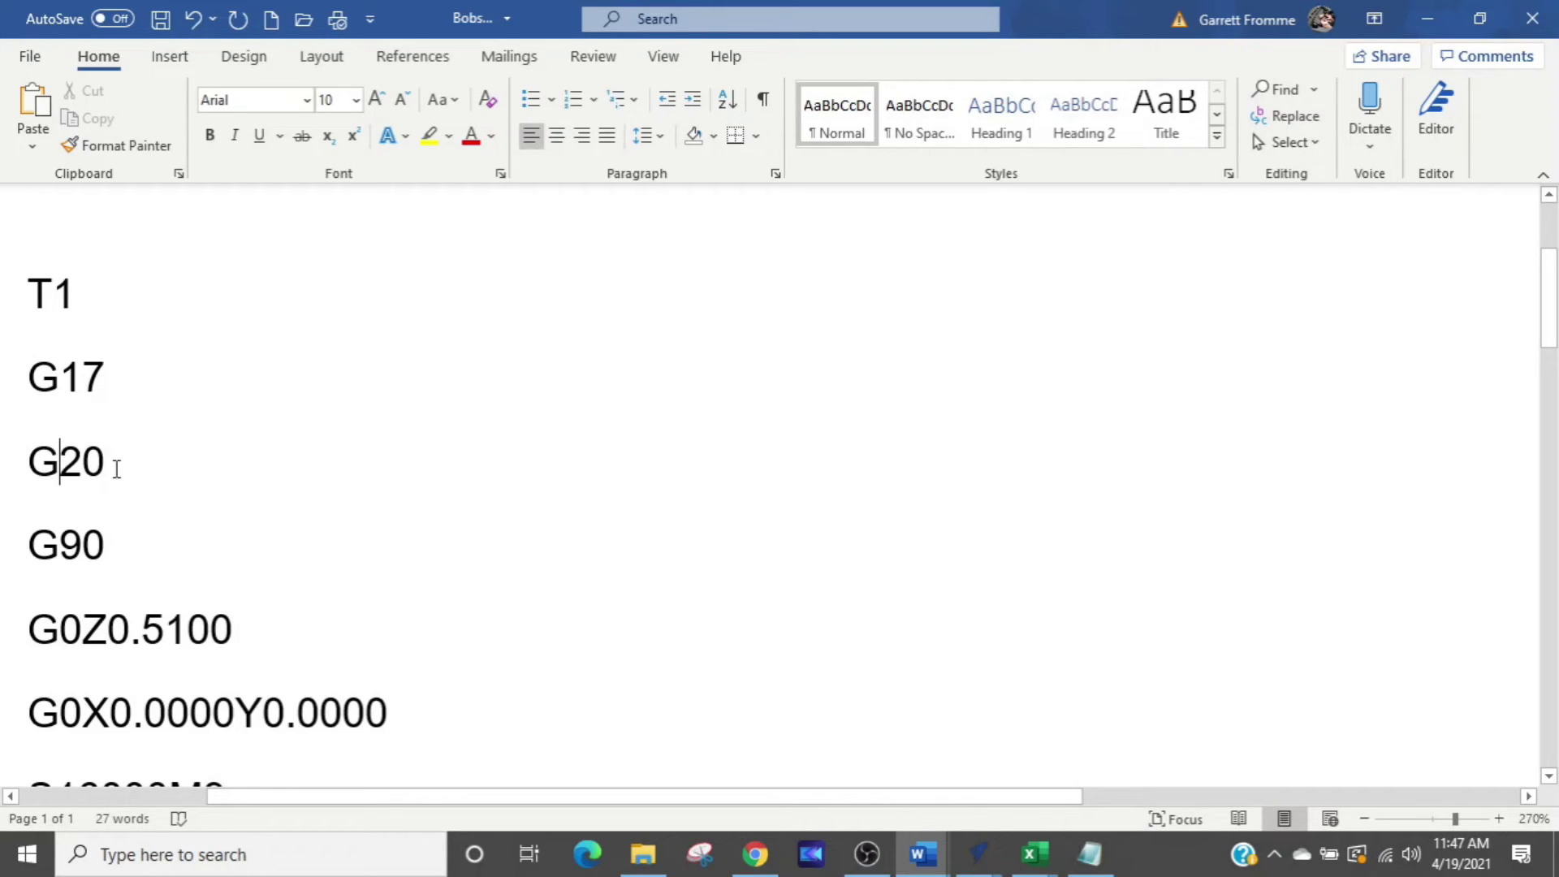
pyautogui.click(104, 556)
pyautogui.click(7, 546)
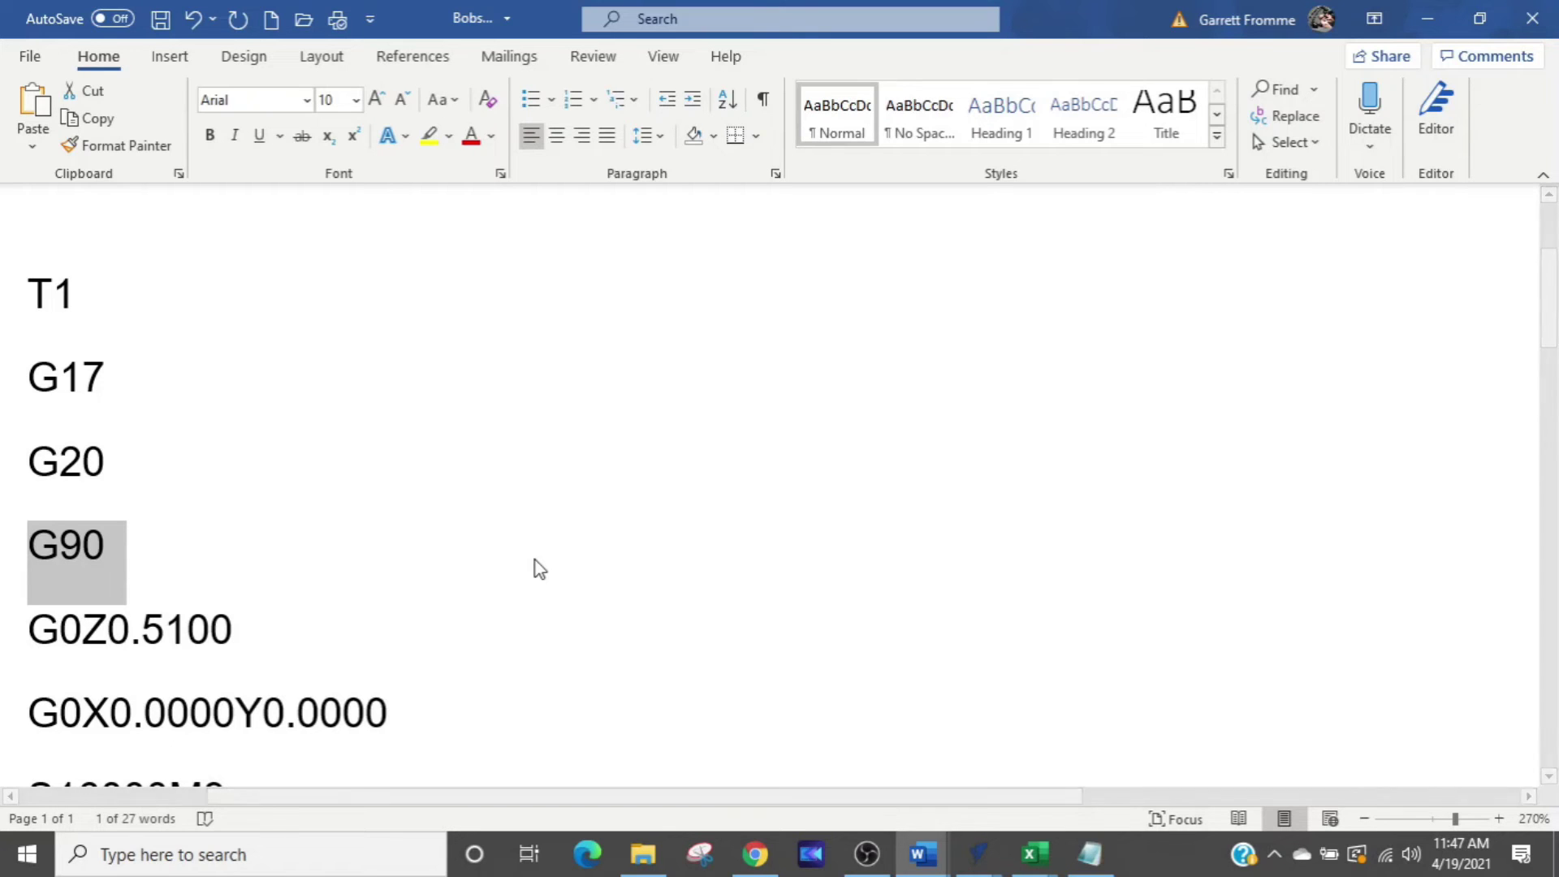
pyautogui.scroll(-3, 520, 588)
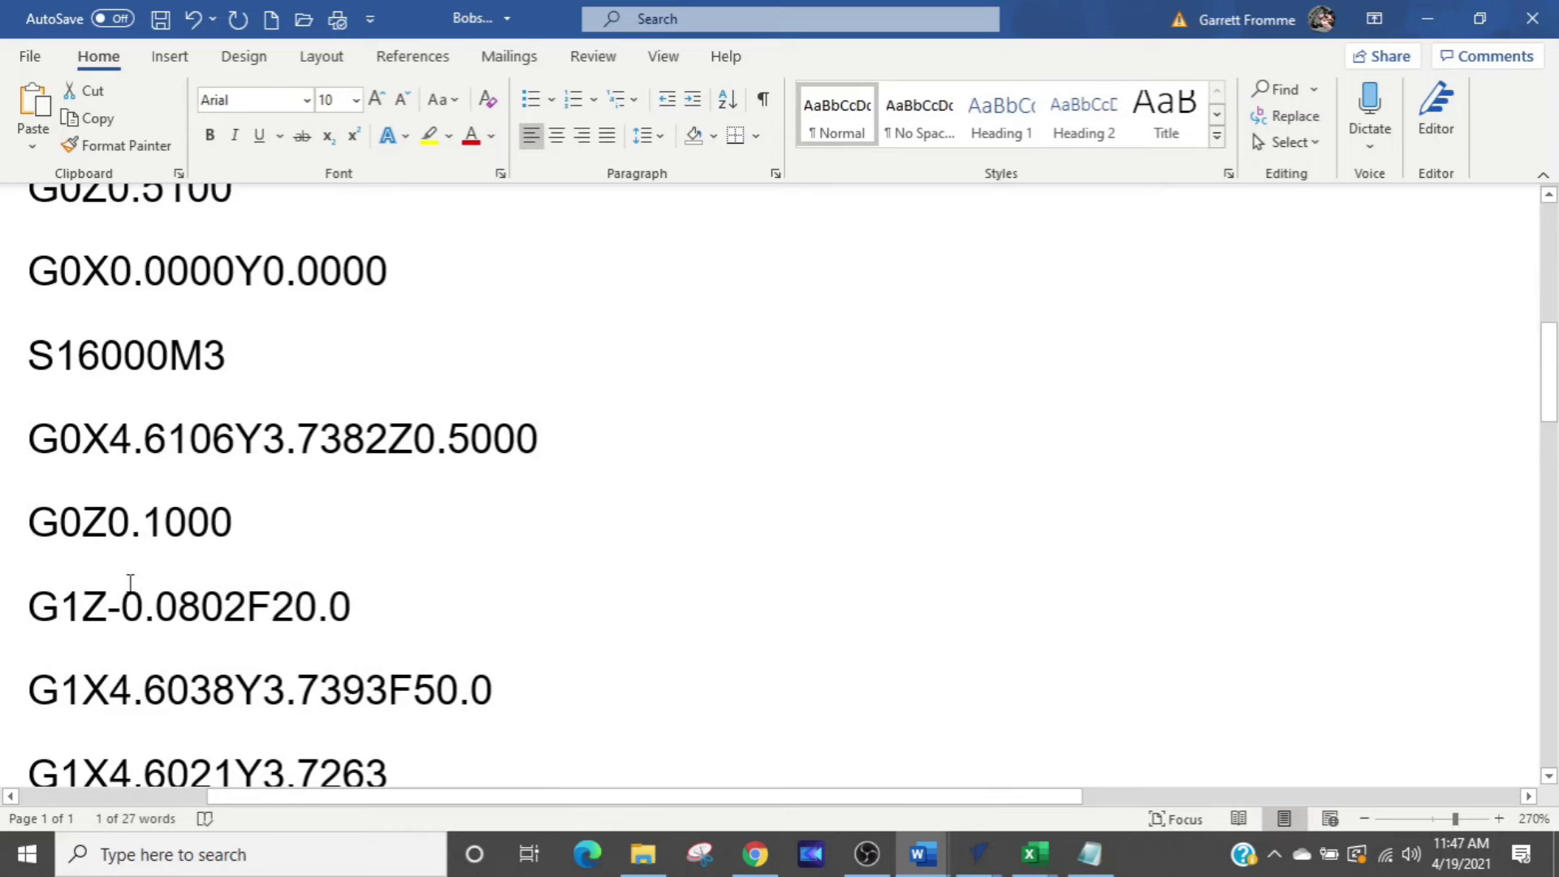
pyautogui.scroll(4, 411, 589)
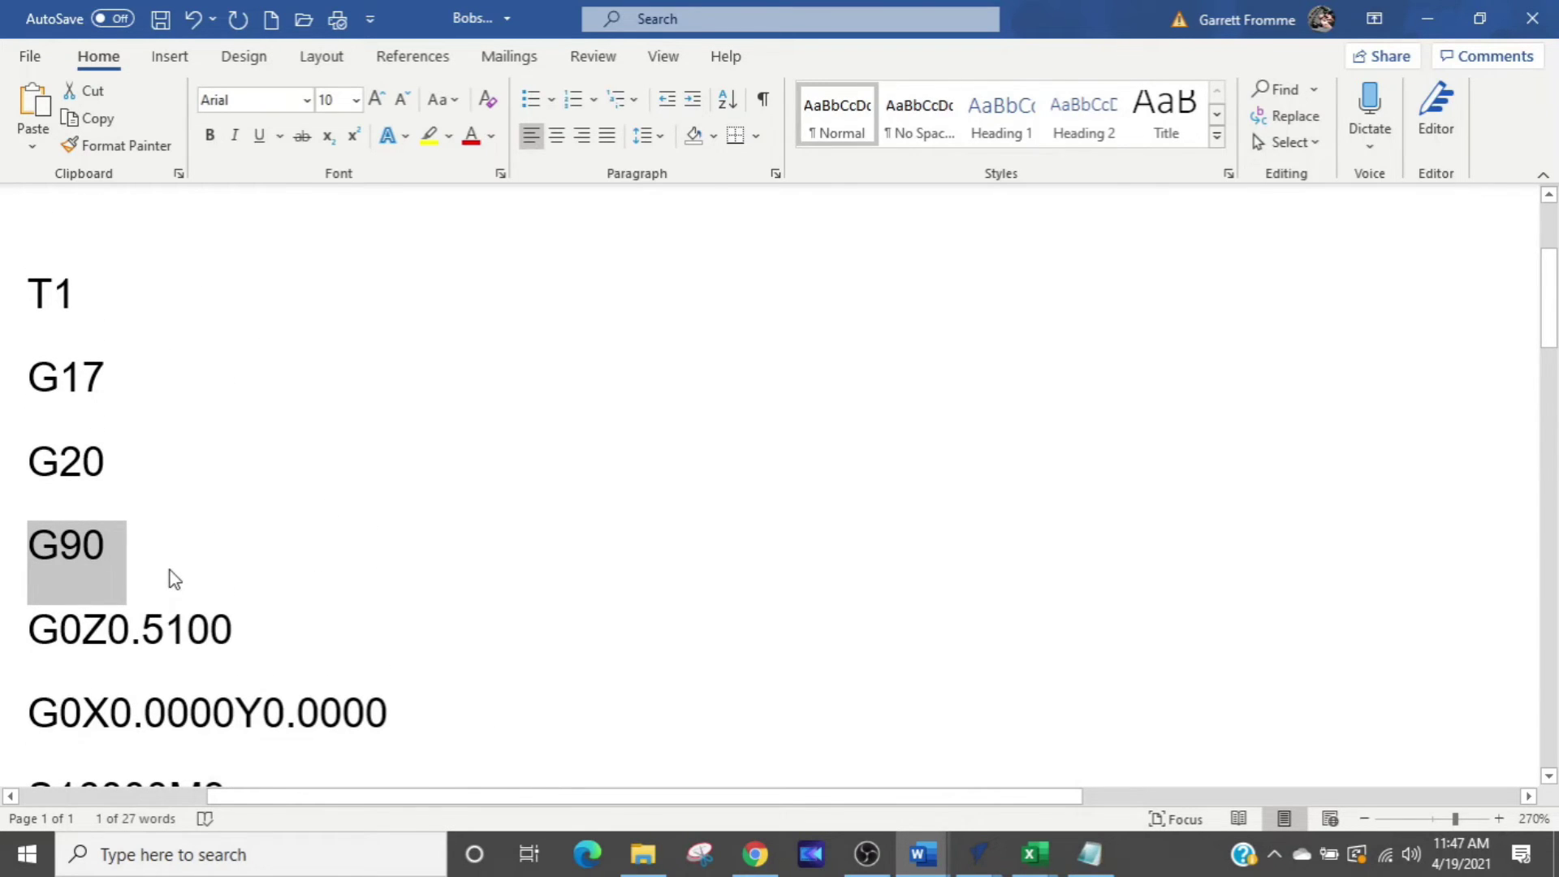
pyautogui.scroll(-1, 174, 578)
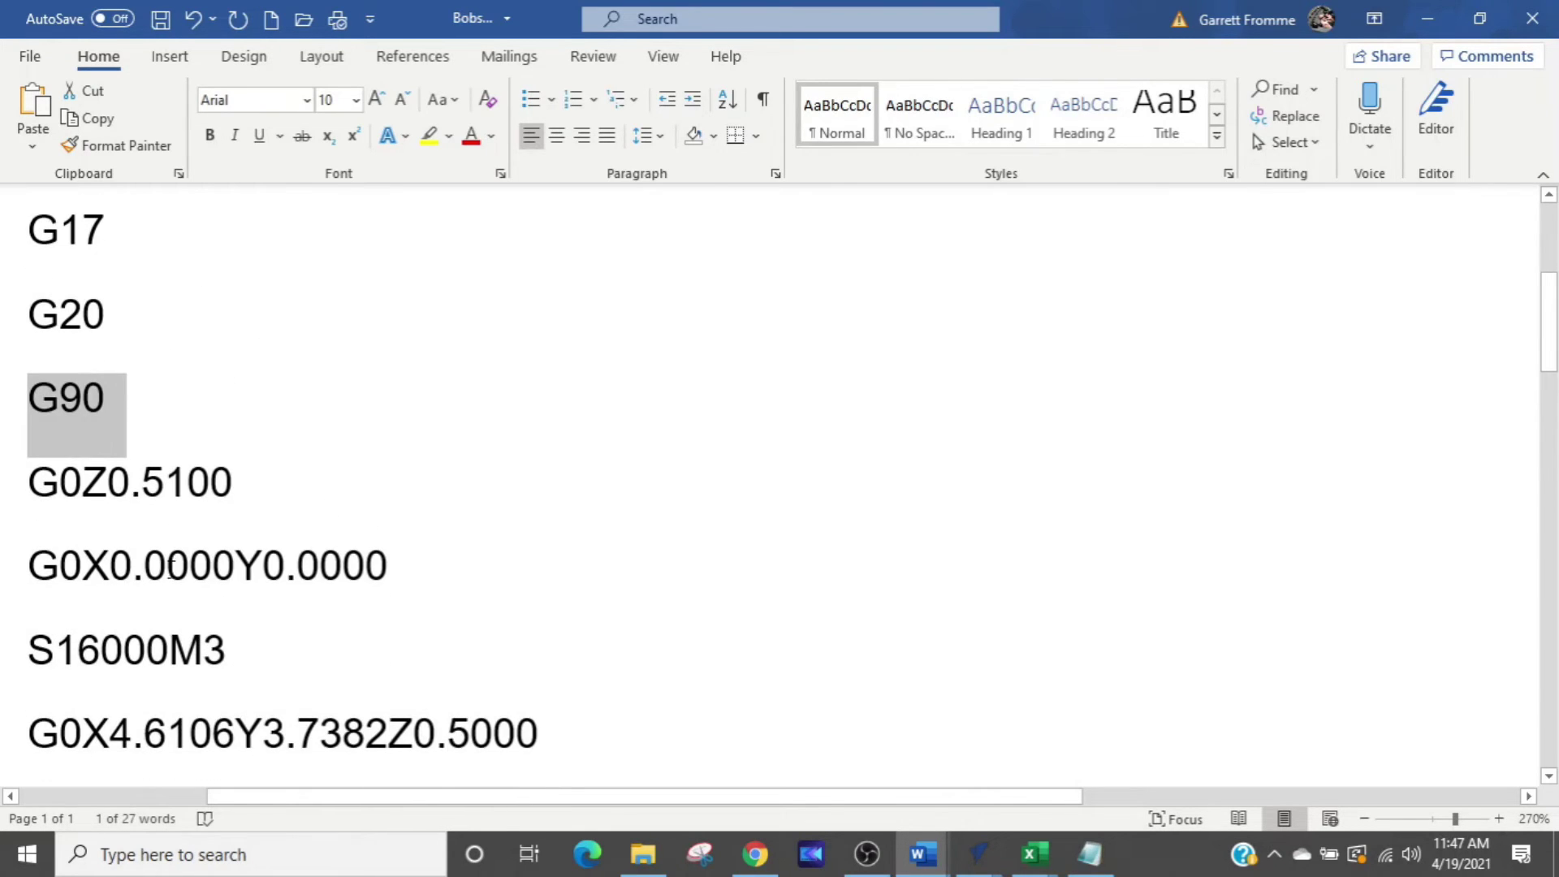
pyautogui.click(82, 486)
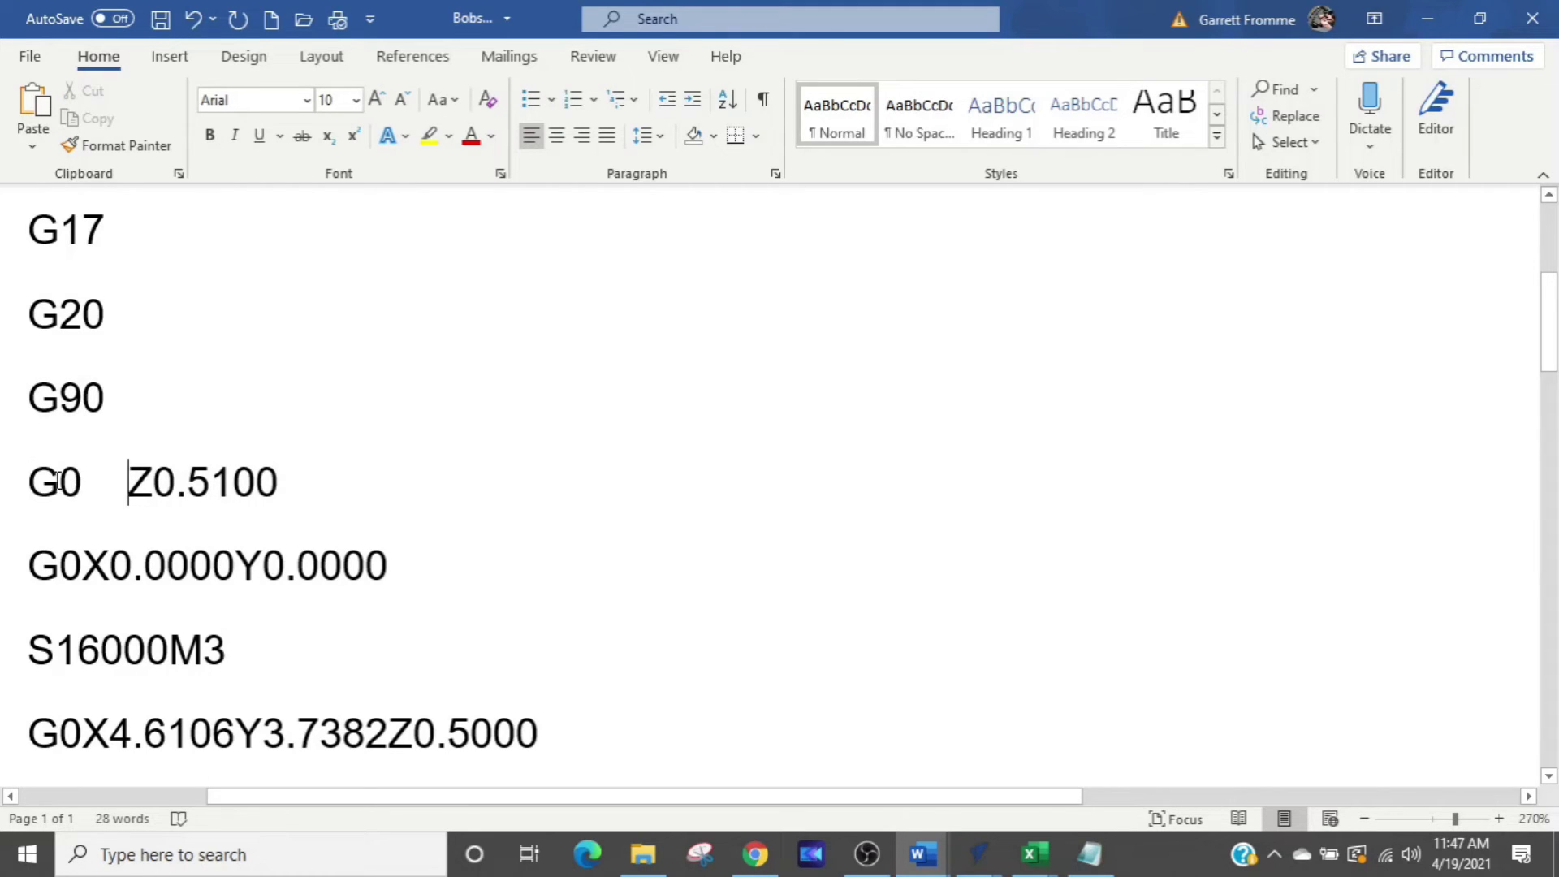
# Insert a space to split S16000 from M3.
pyautogui.moveTo(82, 484); pyautogui.dragTo(19, 487)
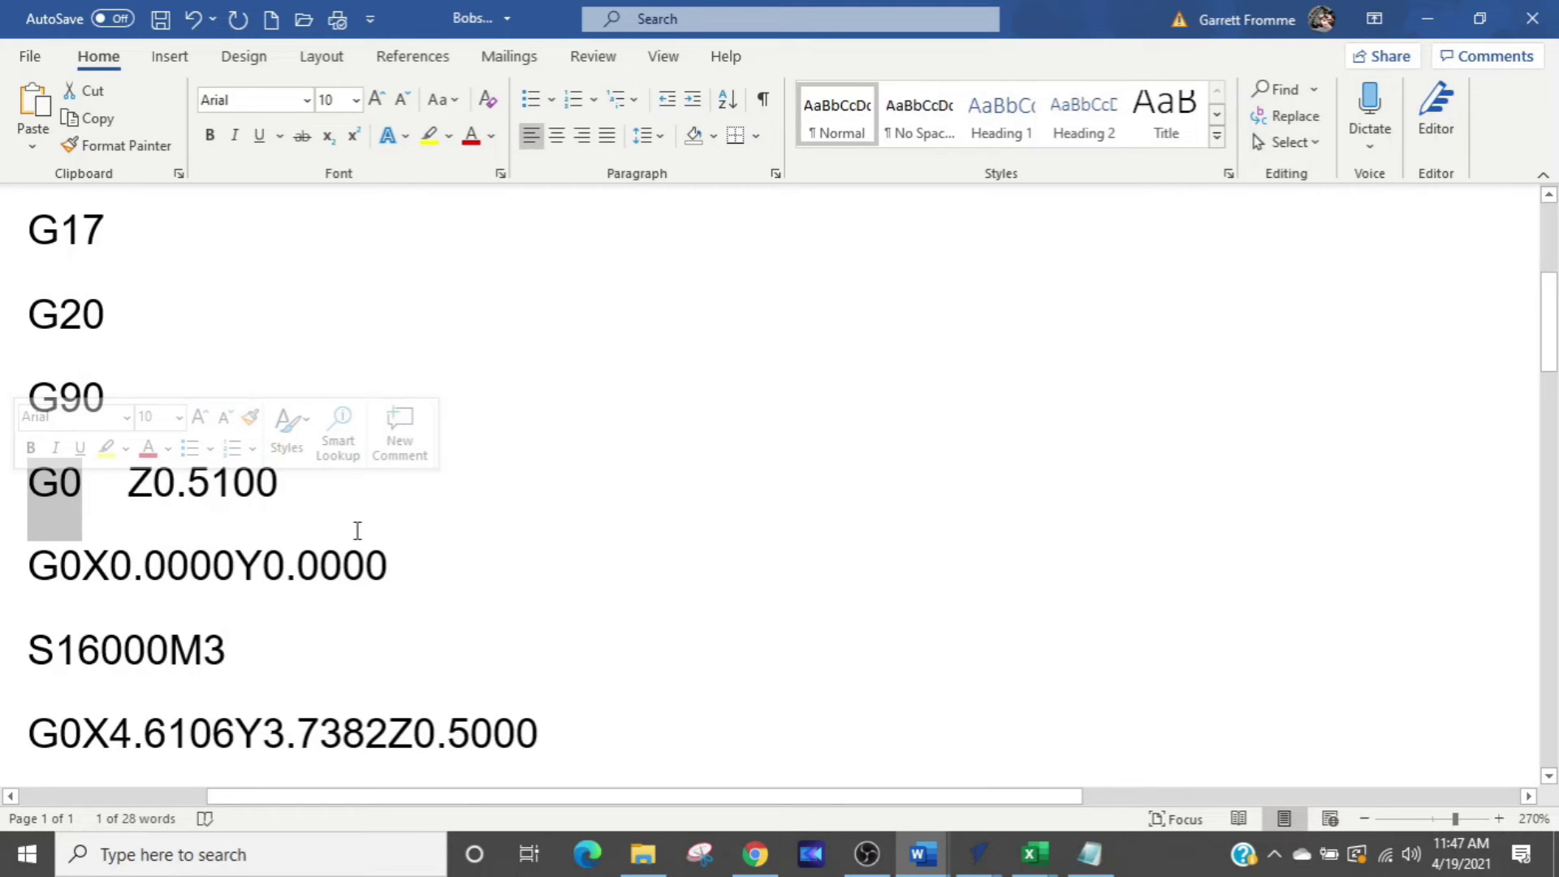
pyautogui.scroll(-2, 63, 613)
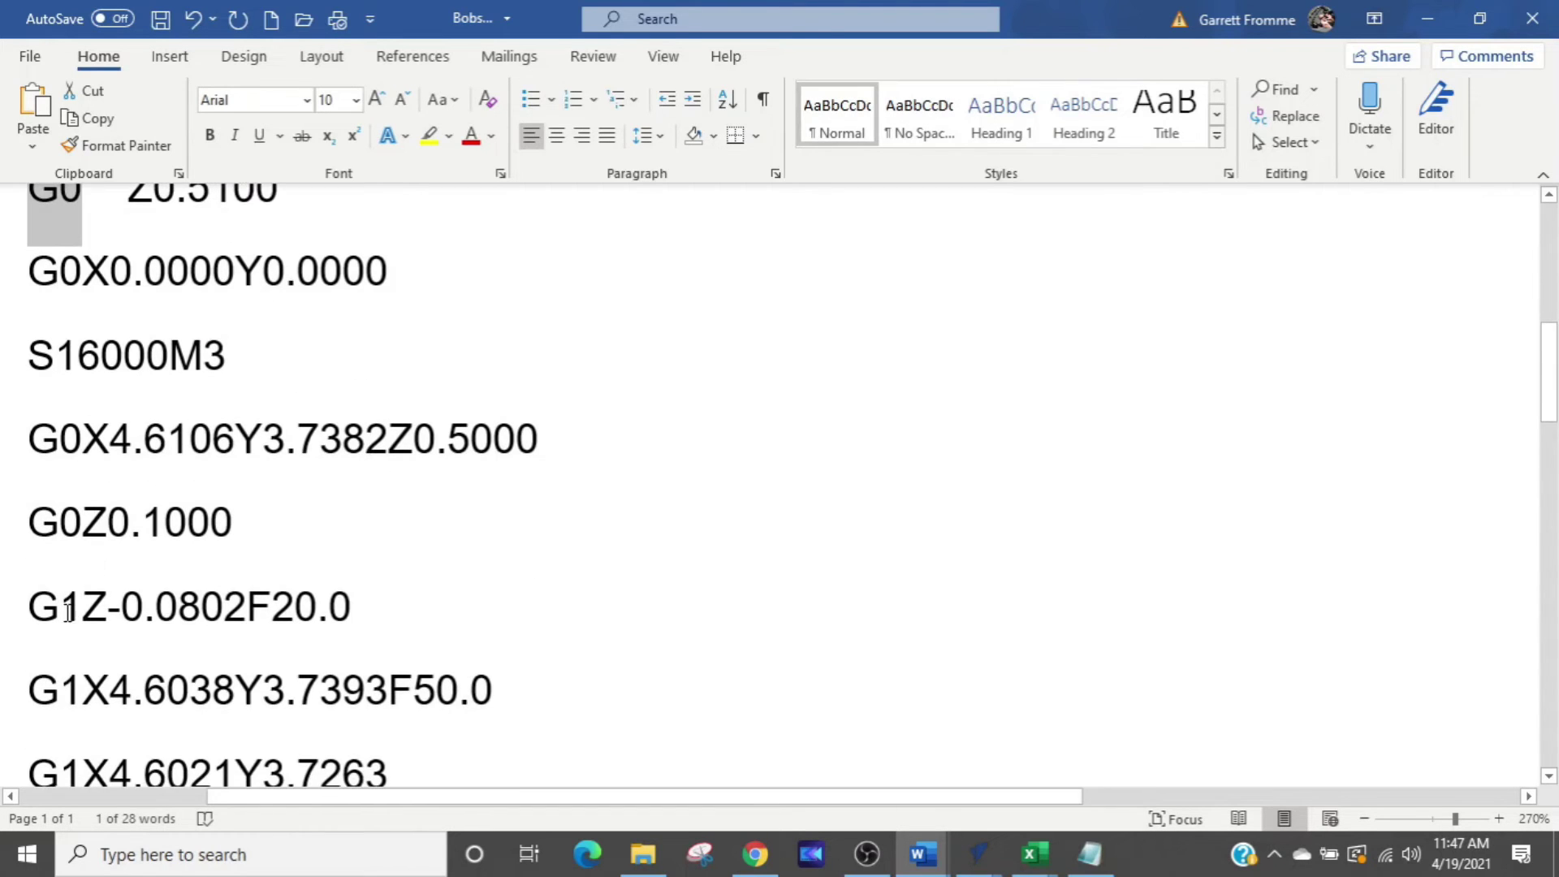
pyautogui.moveTo(29, 351); pyautogui.dragTo(164, 353)
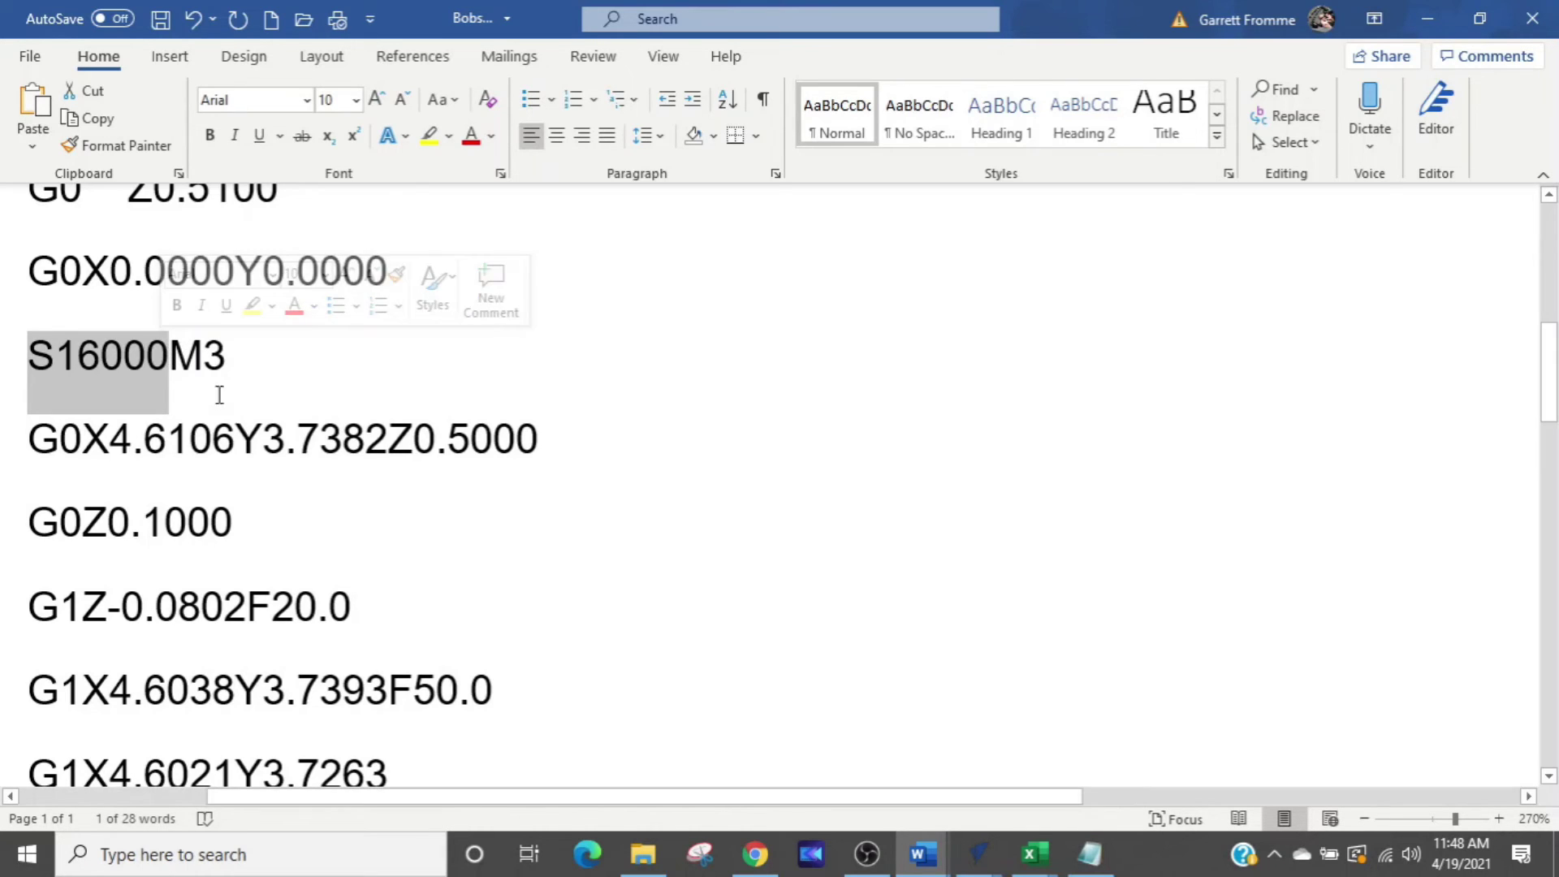
pyautogui.moveTo(237, 362); pyautogui.dragTo(177, 379)
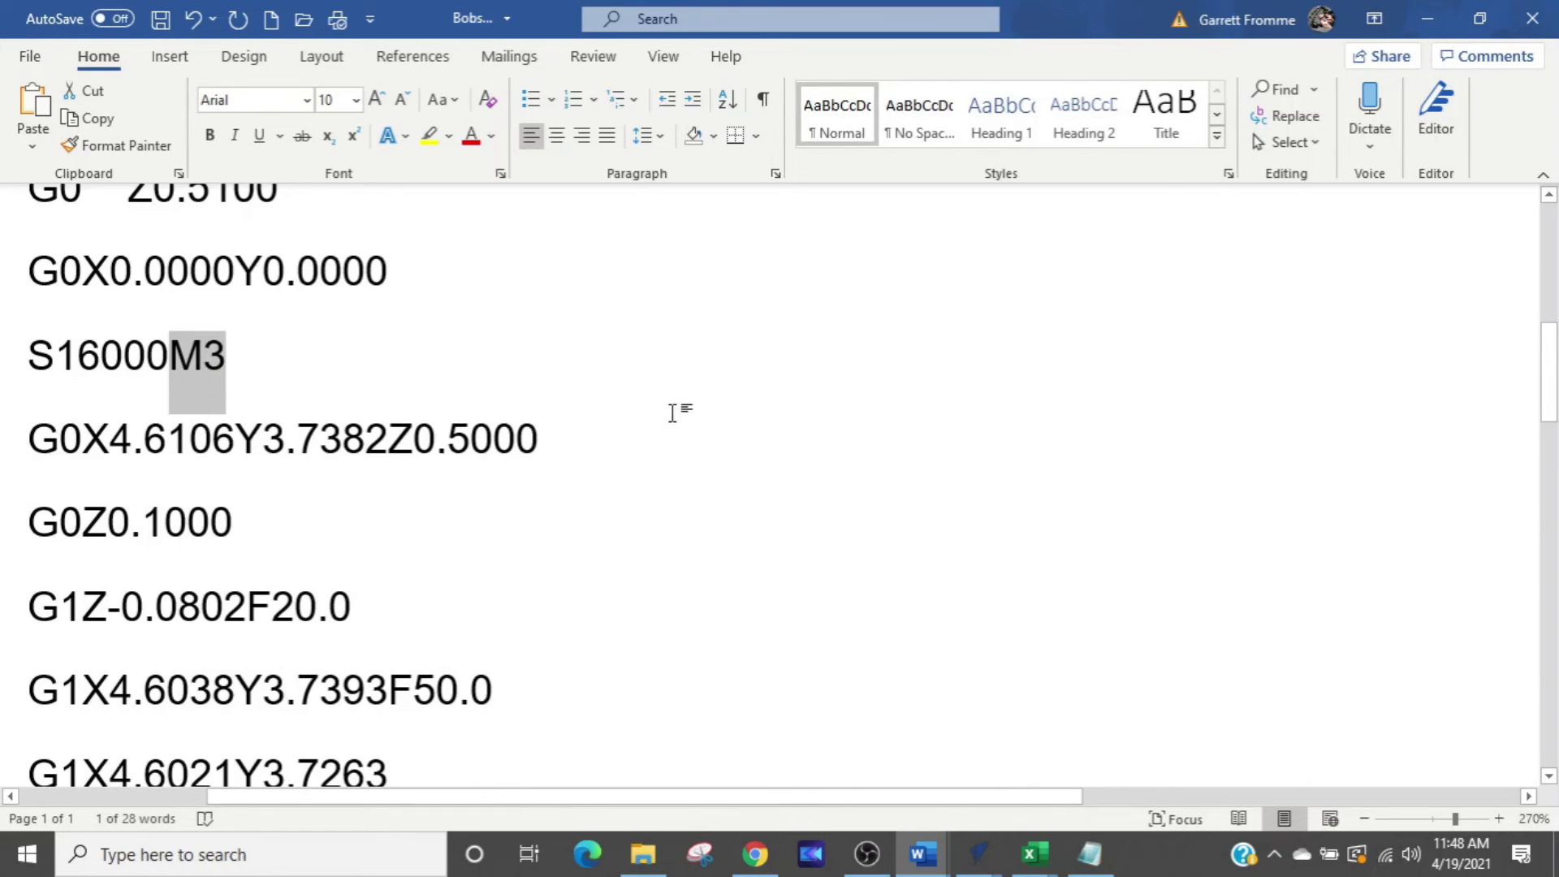
pyautogui.click(540, 439)
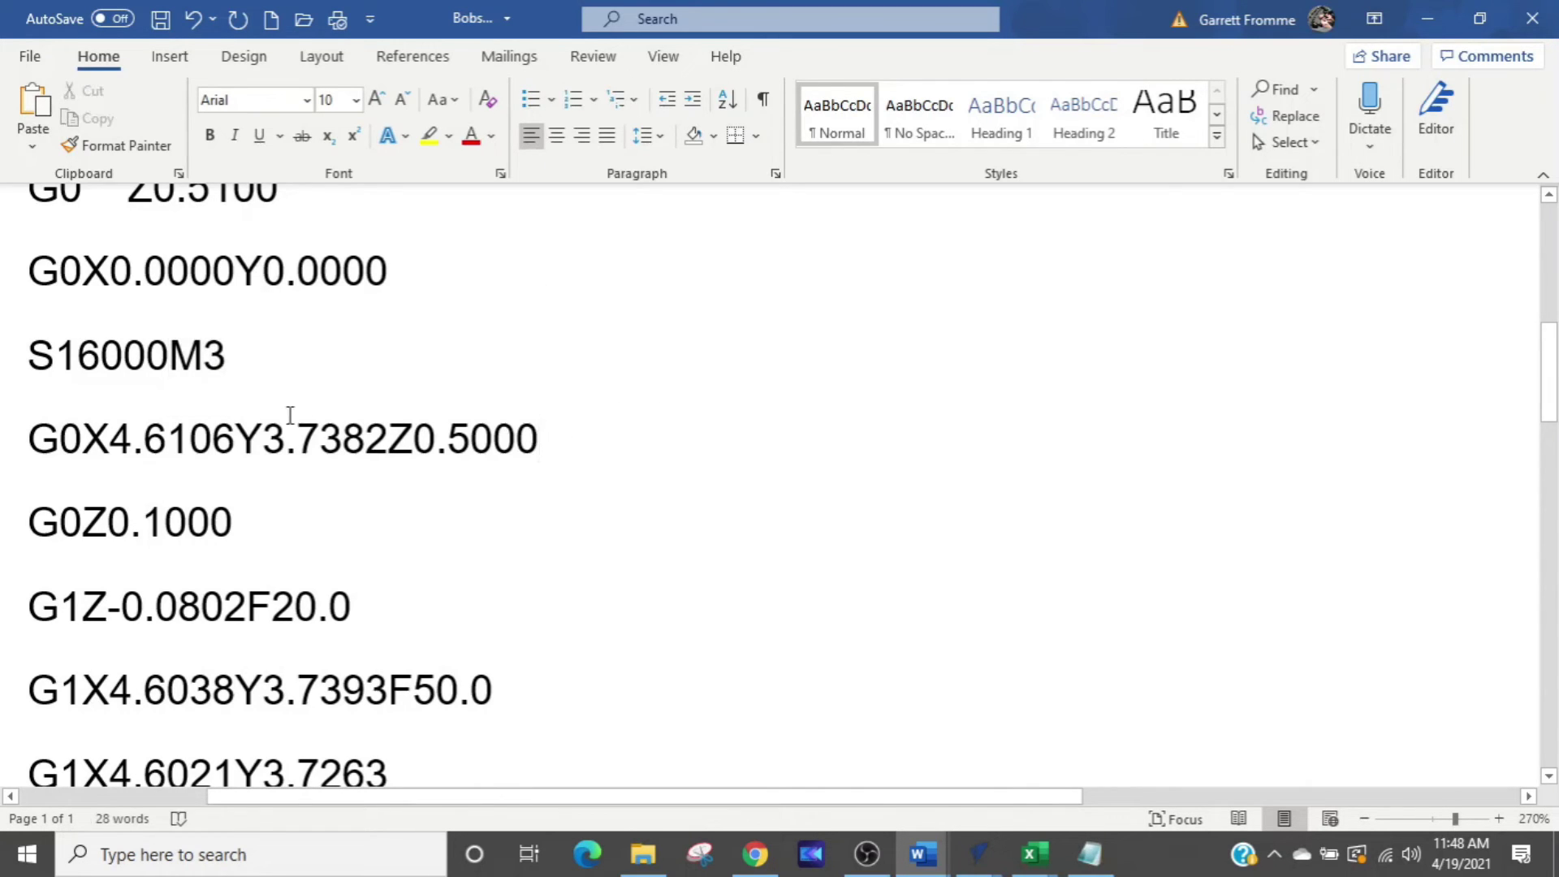
pyautogui.click(168, 355)
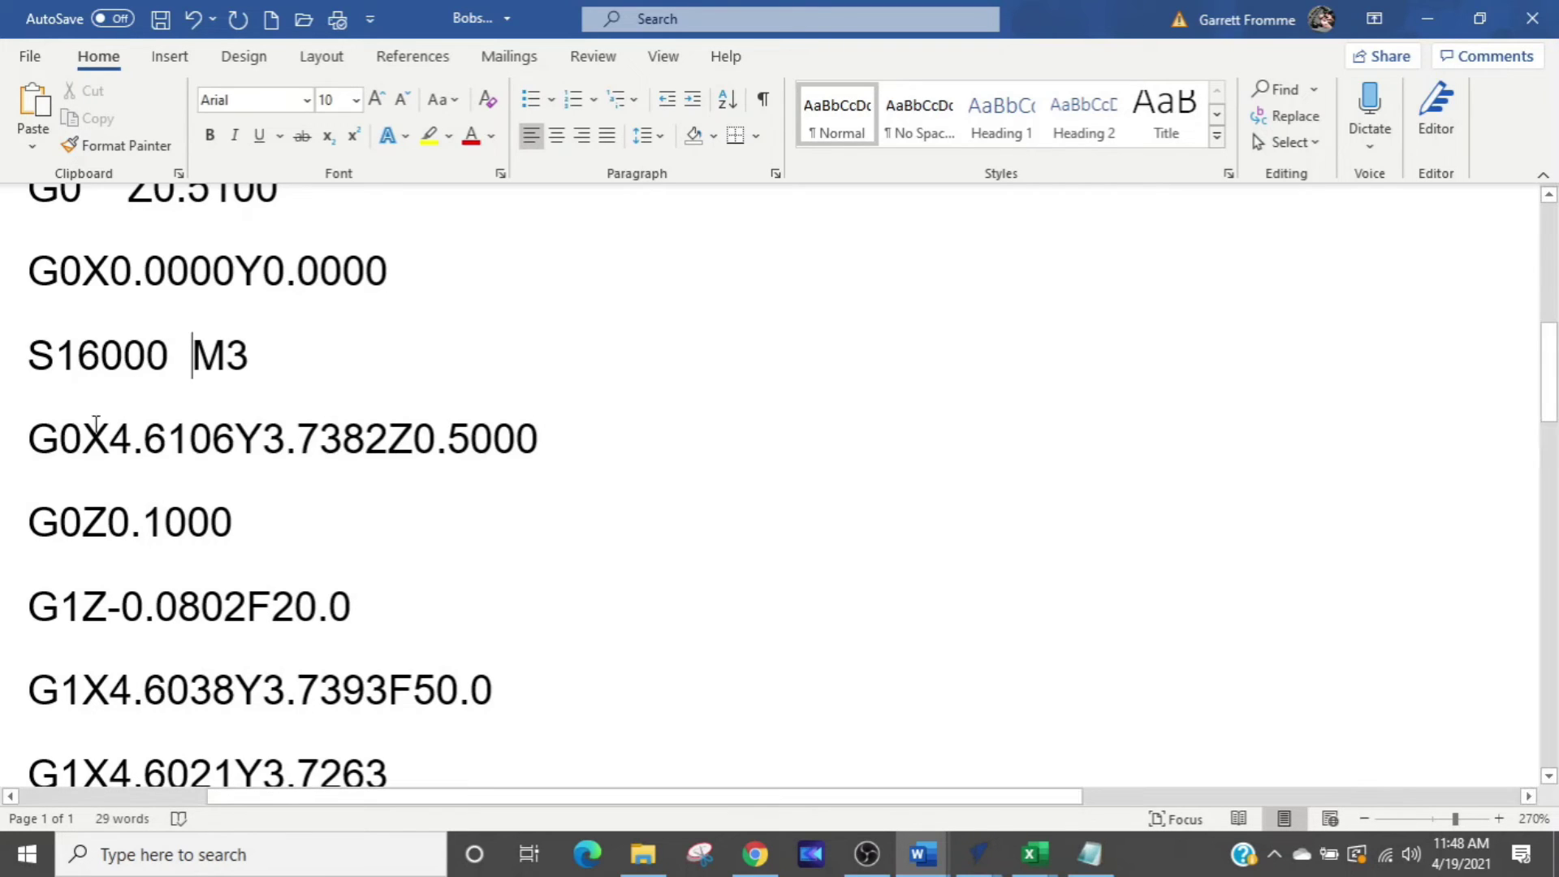
# Space out the G0 lines into G0 X4.6106 Y3.7382 Z0.5000 and G0 X0.0000.
pyautogui.click(82, 443)
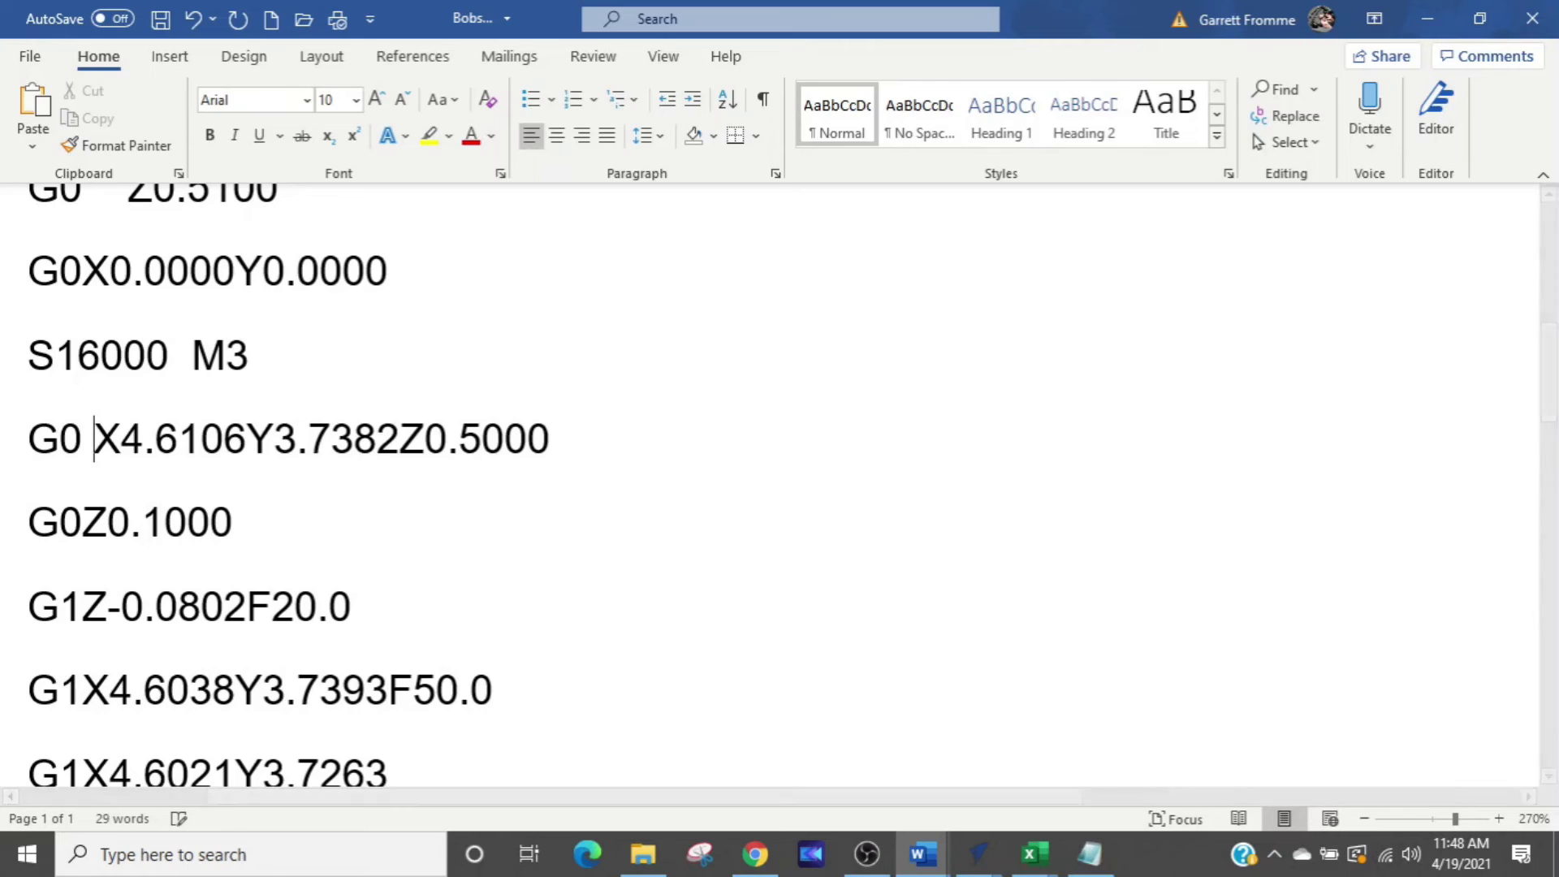
pyautogui.click(246, 438)
pyautogui.click(410, 438)
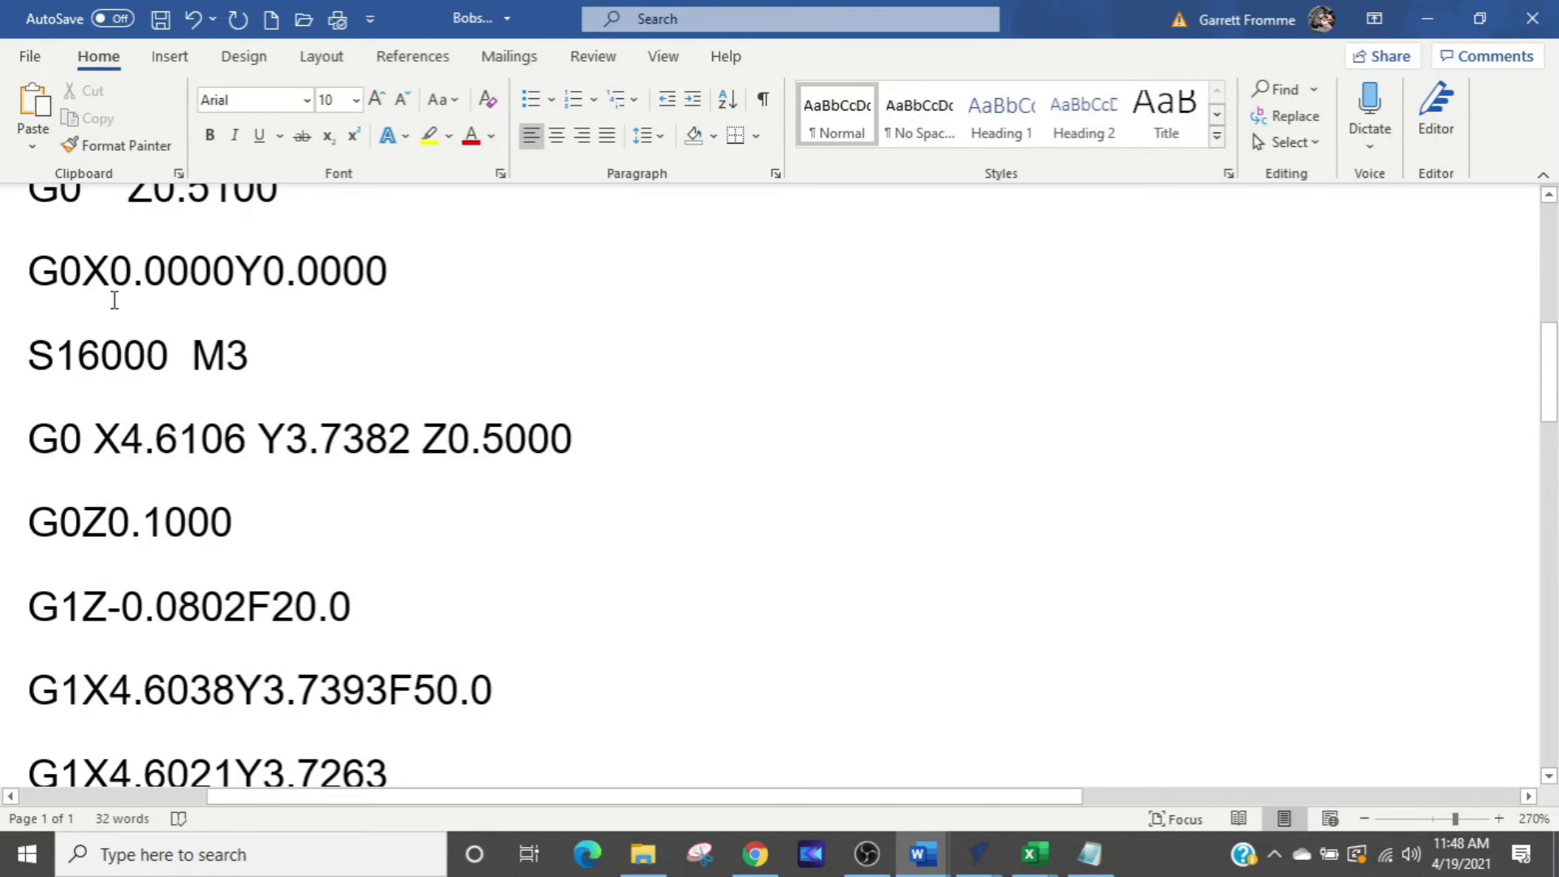
pyautogui.click(83, 270)
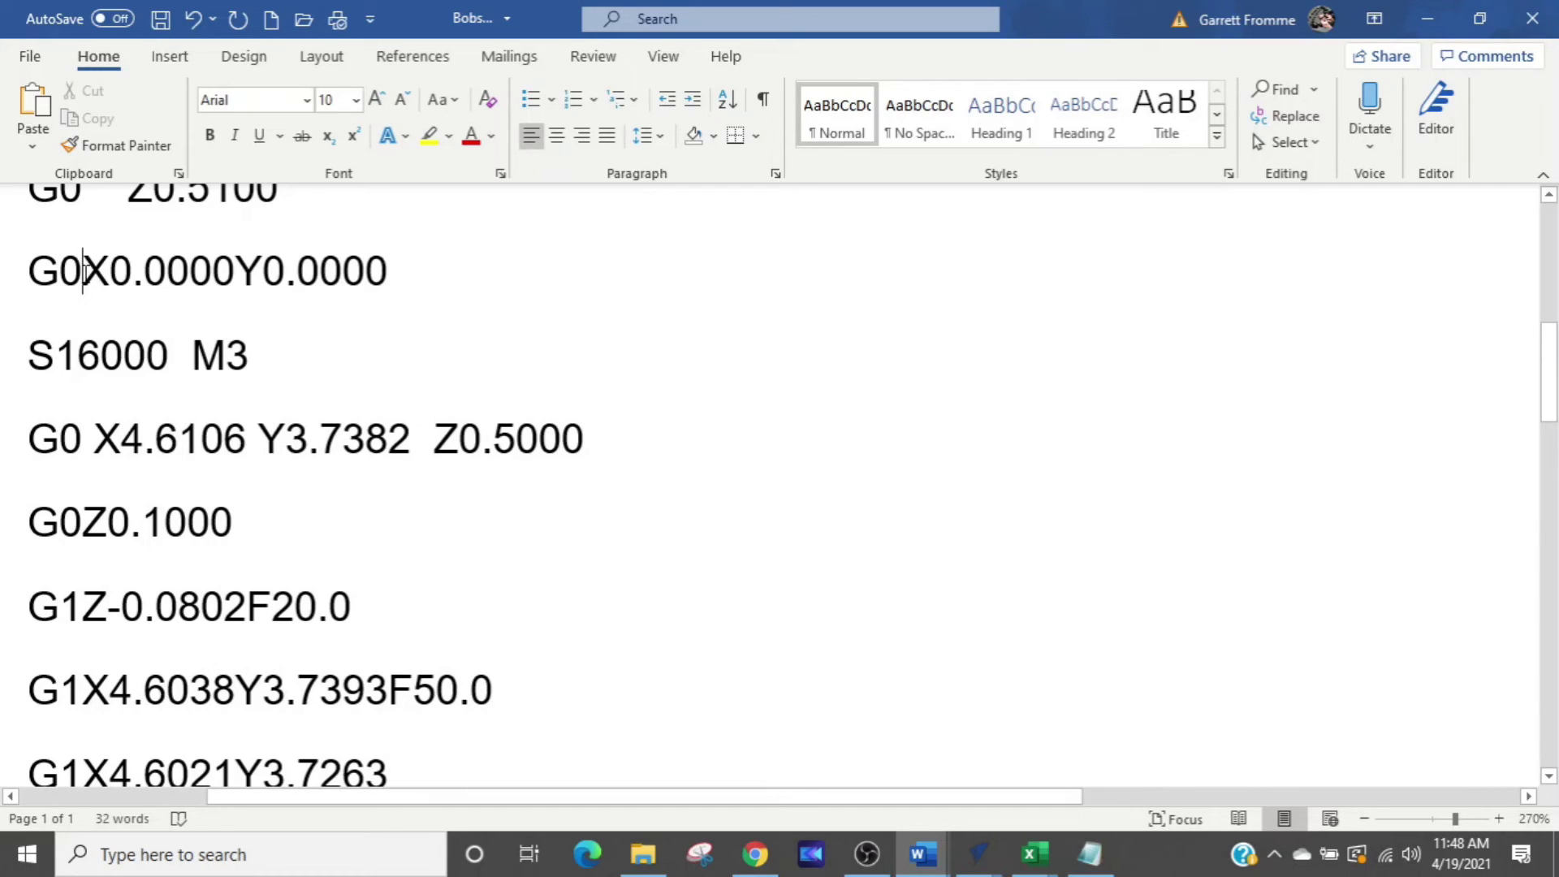
pyautogui.moveTo(93, 272); pyautogui.dragTo(127, 277)
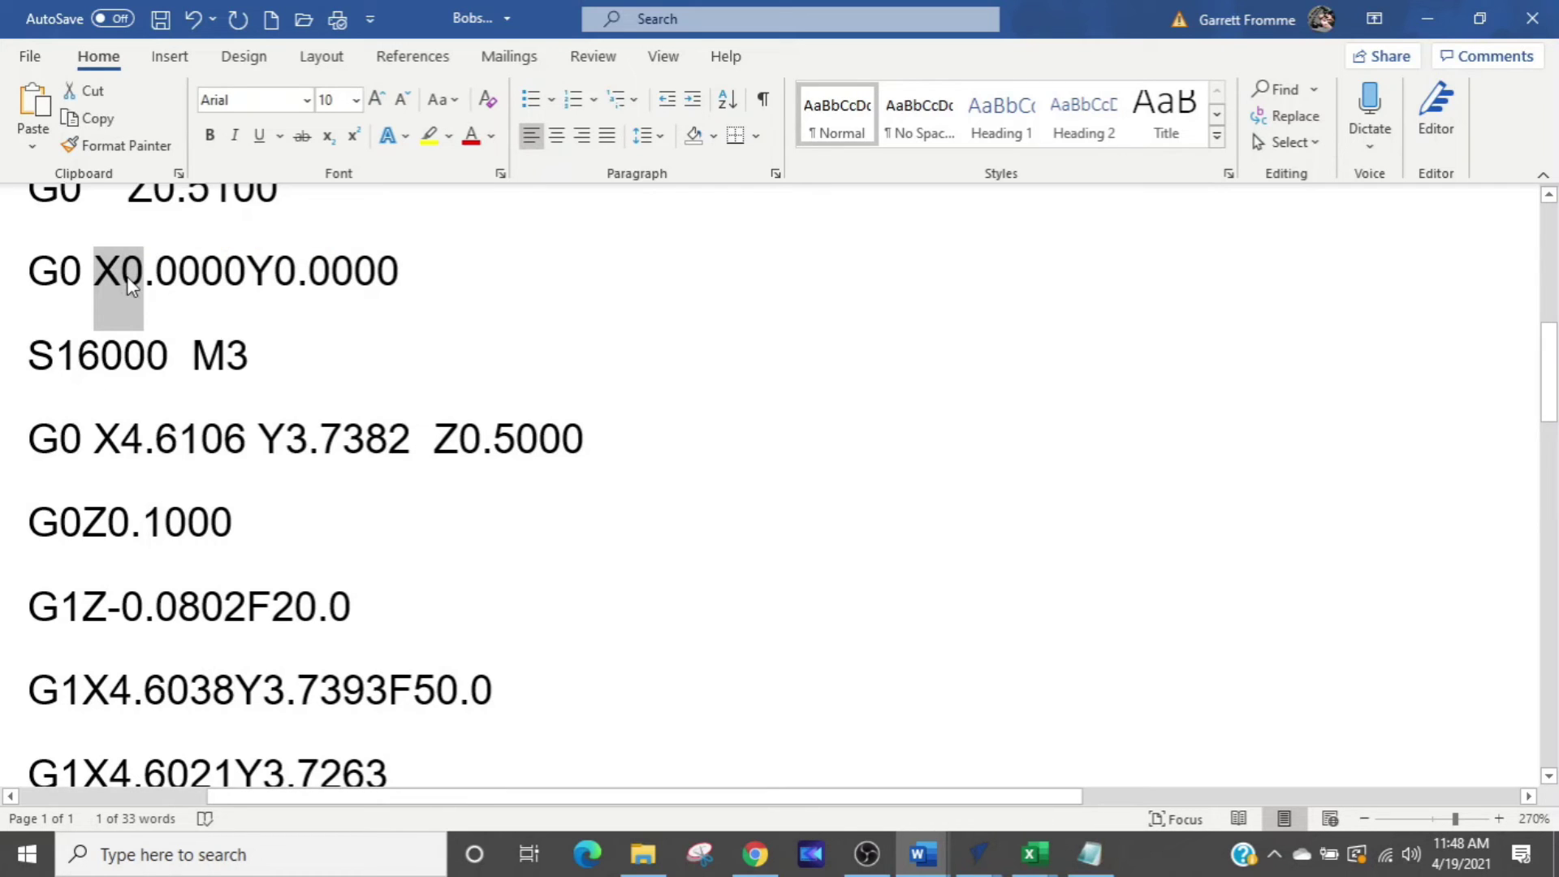
pyautogui.press('ctrl')
pyautogui.press('ctrl')
# Space the first G1 lines into G1 Z-0.0802 F20.0 and G1 X4.6038 … F50.0.
pyautogui.scroll(-2, 87, 510)
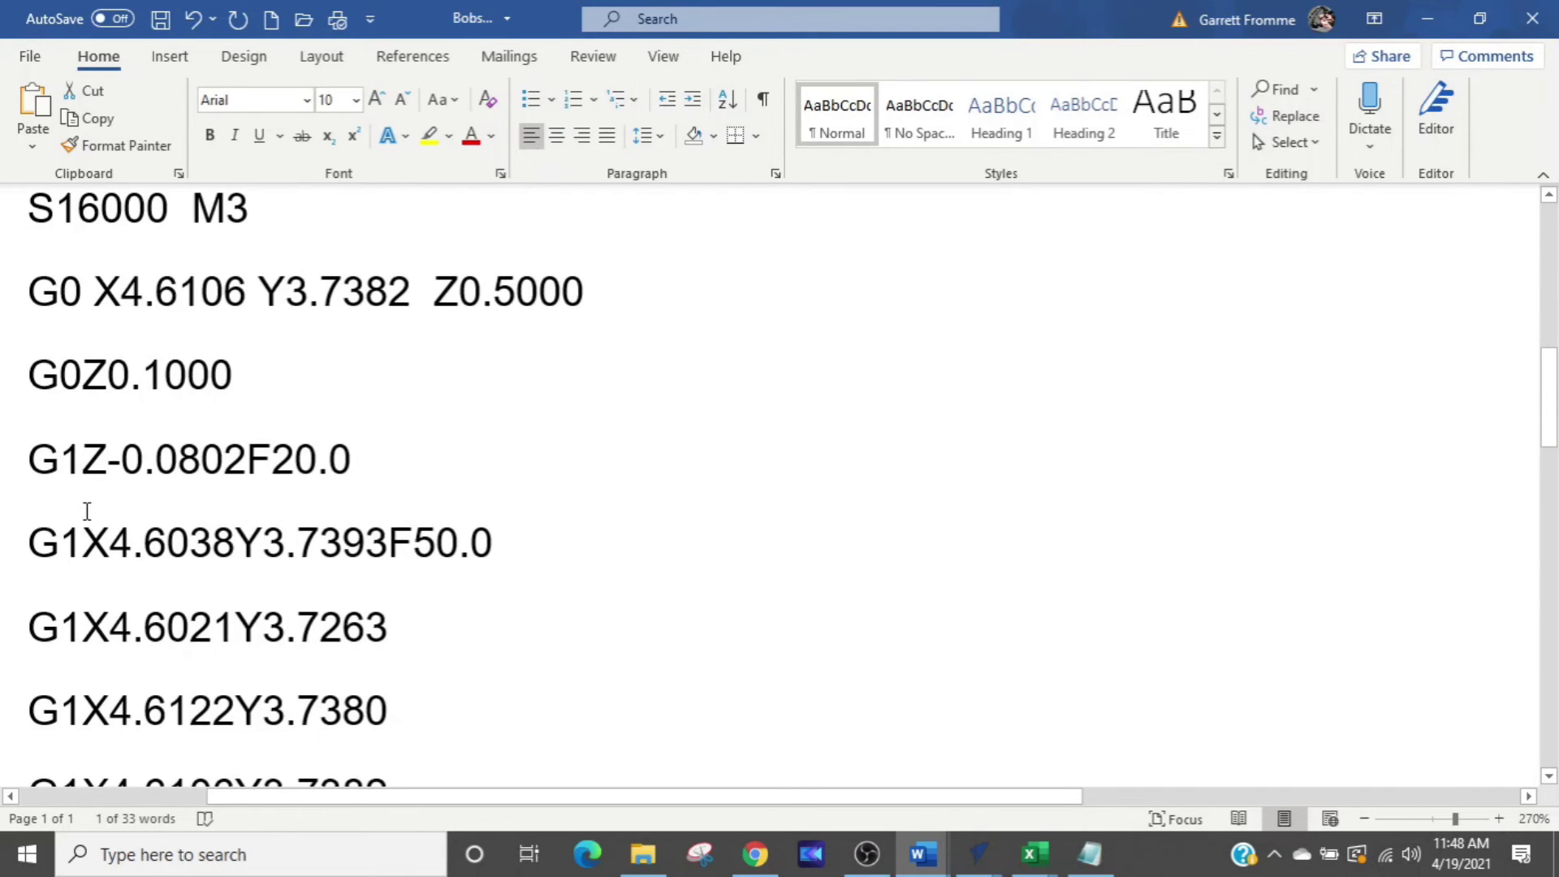
pyautogui.click(82, 460)
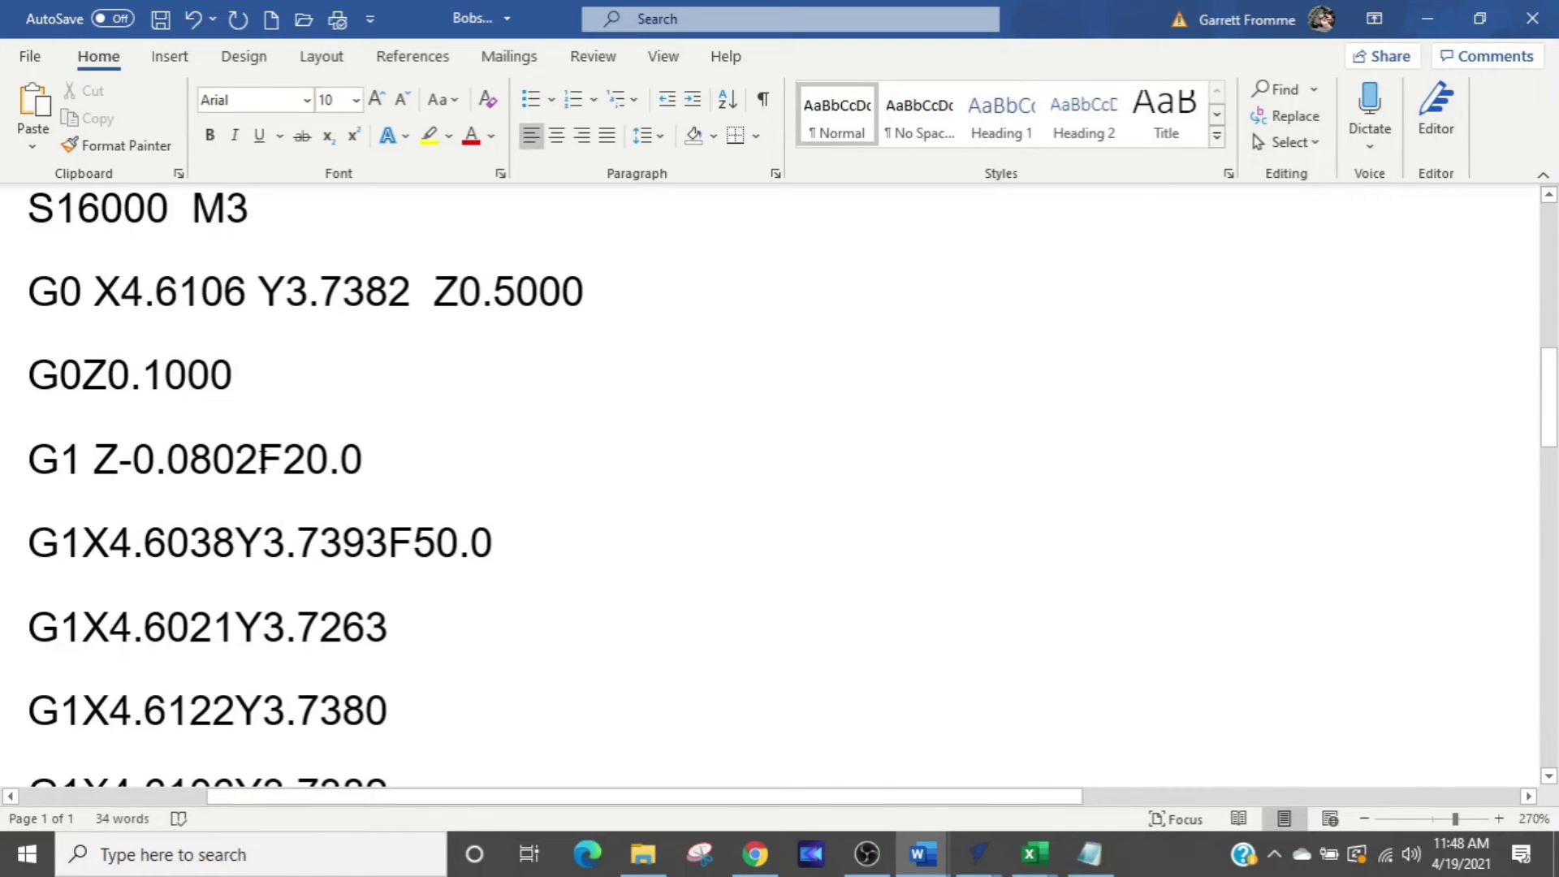
pyautogui.click(260, 459)
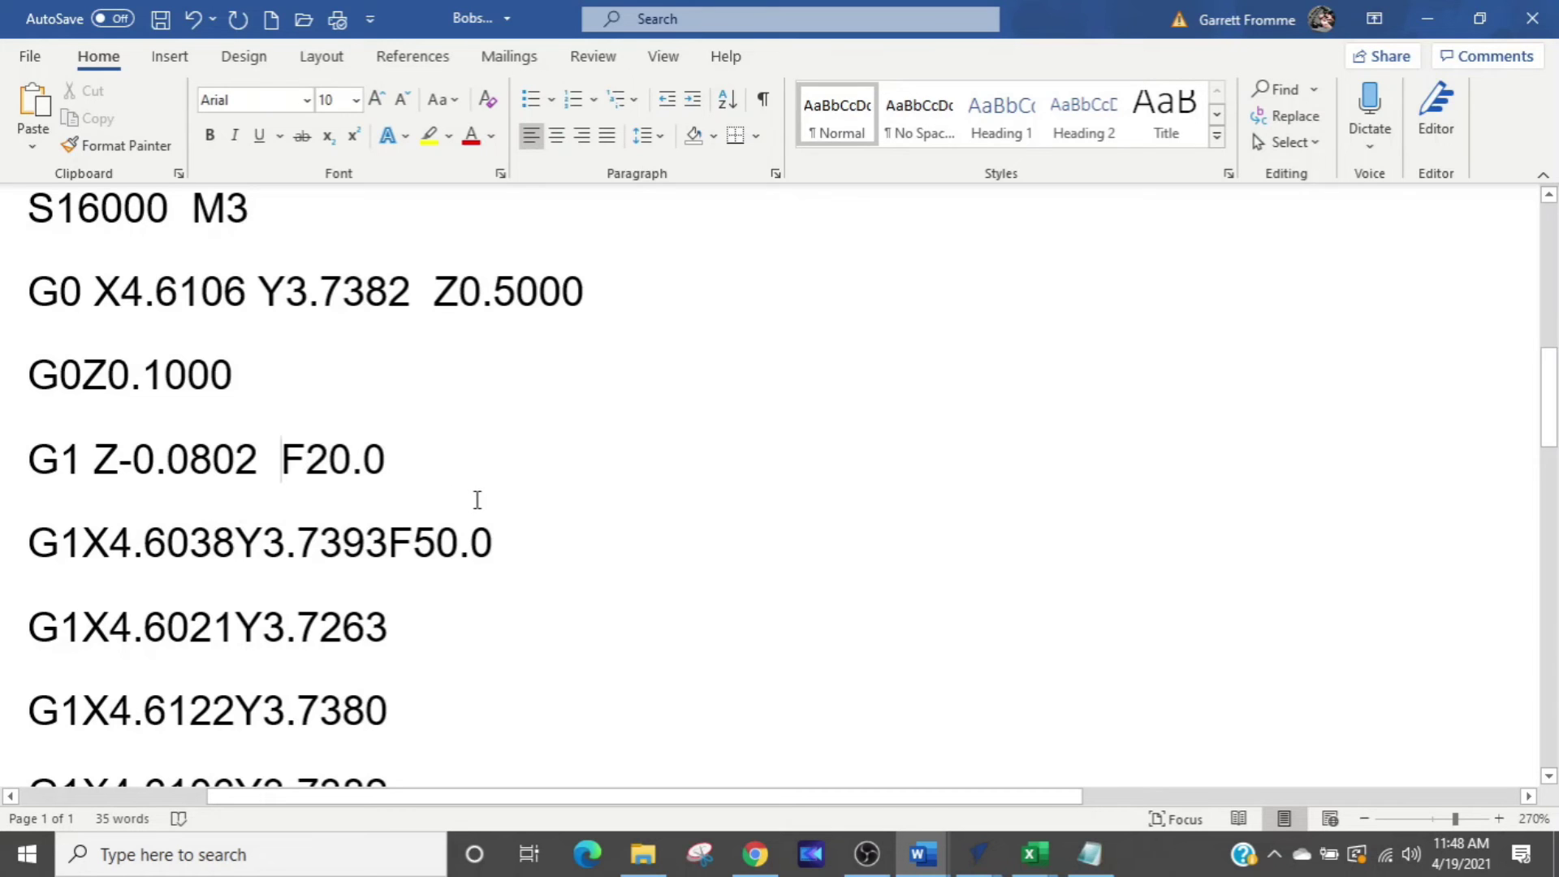
pyautogui.scroll(-2, 478, 500)
pyautogui.click(390, 397)
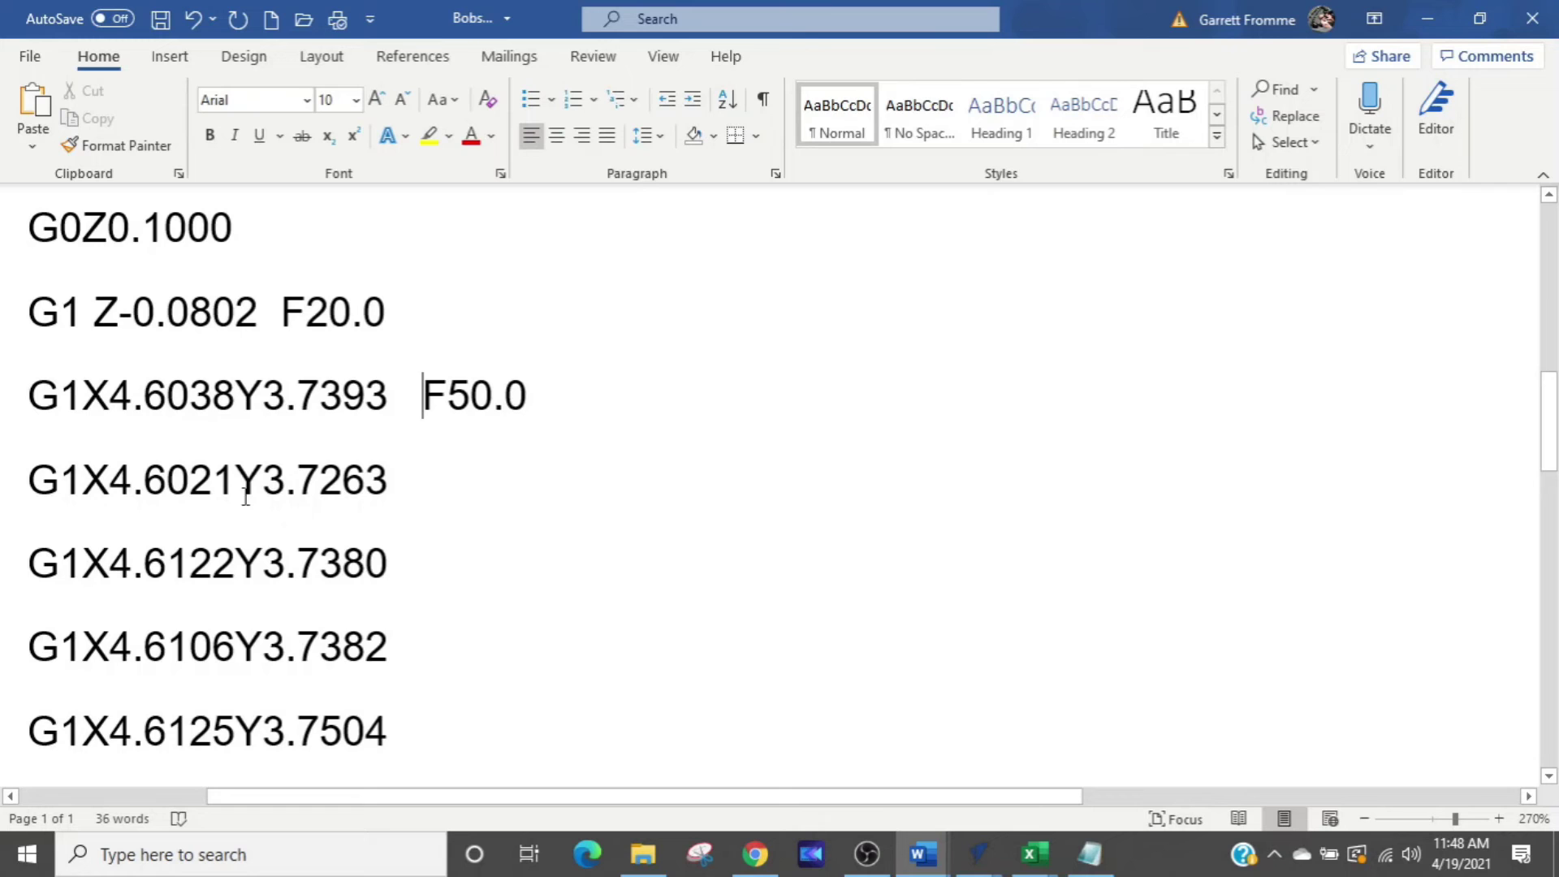
pyautogui.click(89, 396)
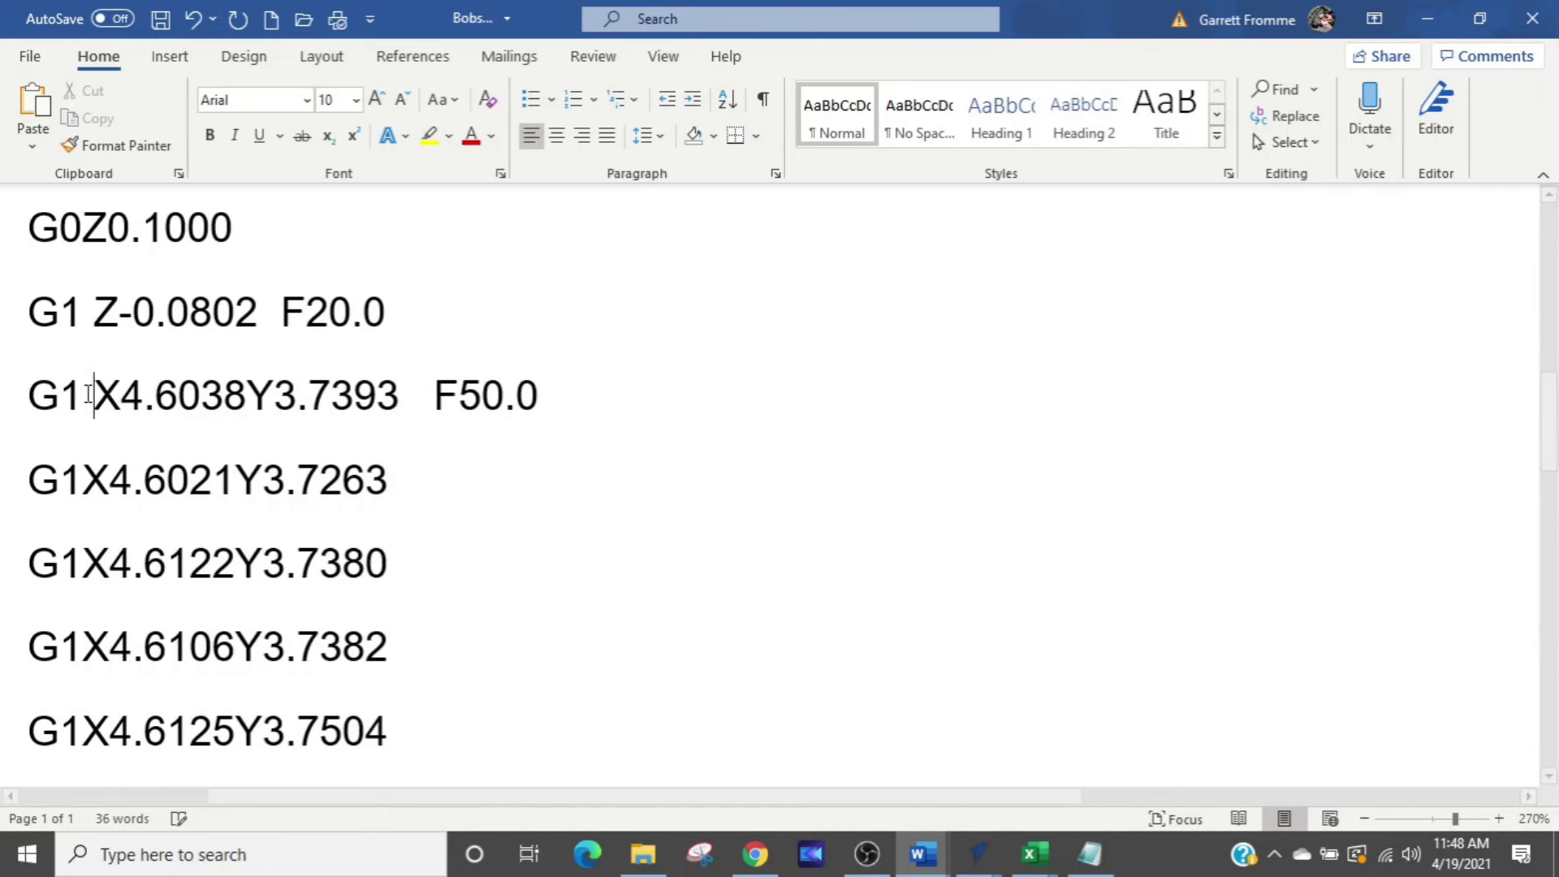
pyautogui.scroll(-5, 352, 482)
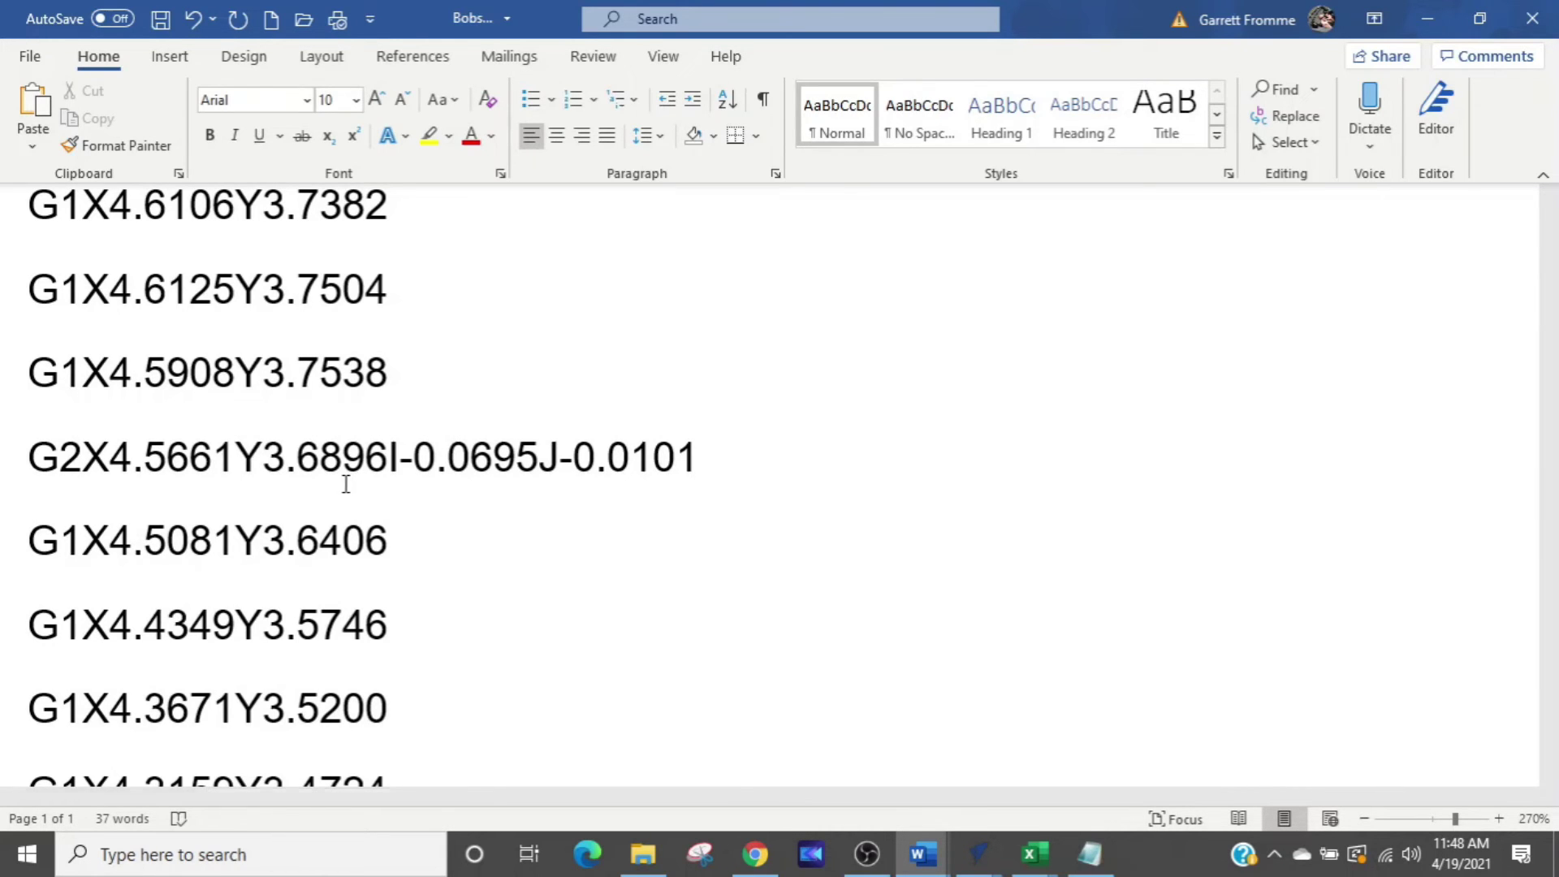
pyautogui.scroll(15, 349, 484)
pyautogui.scroll(-5, 343, 484)
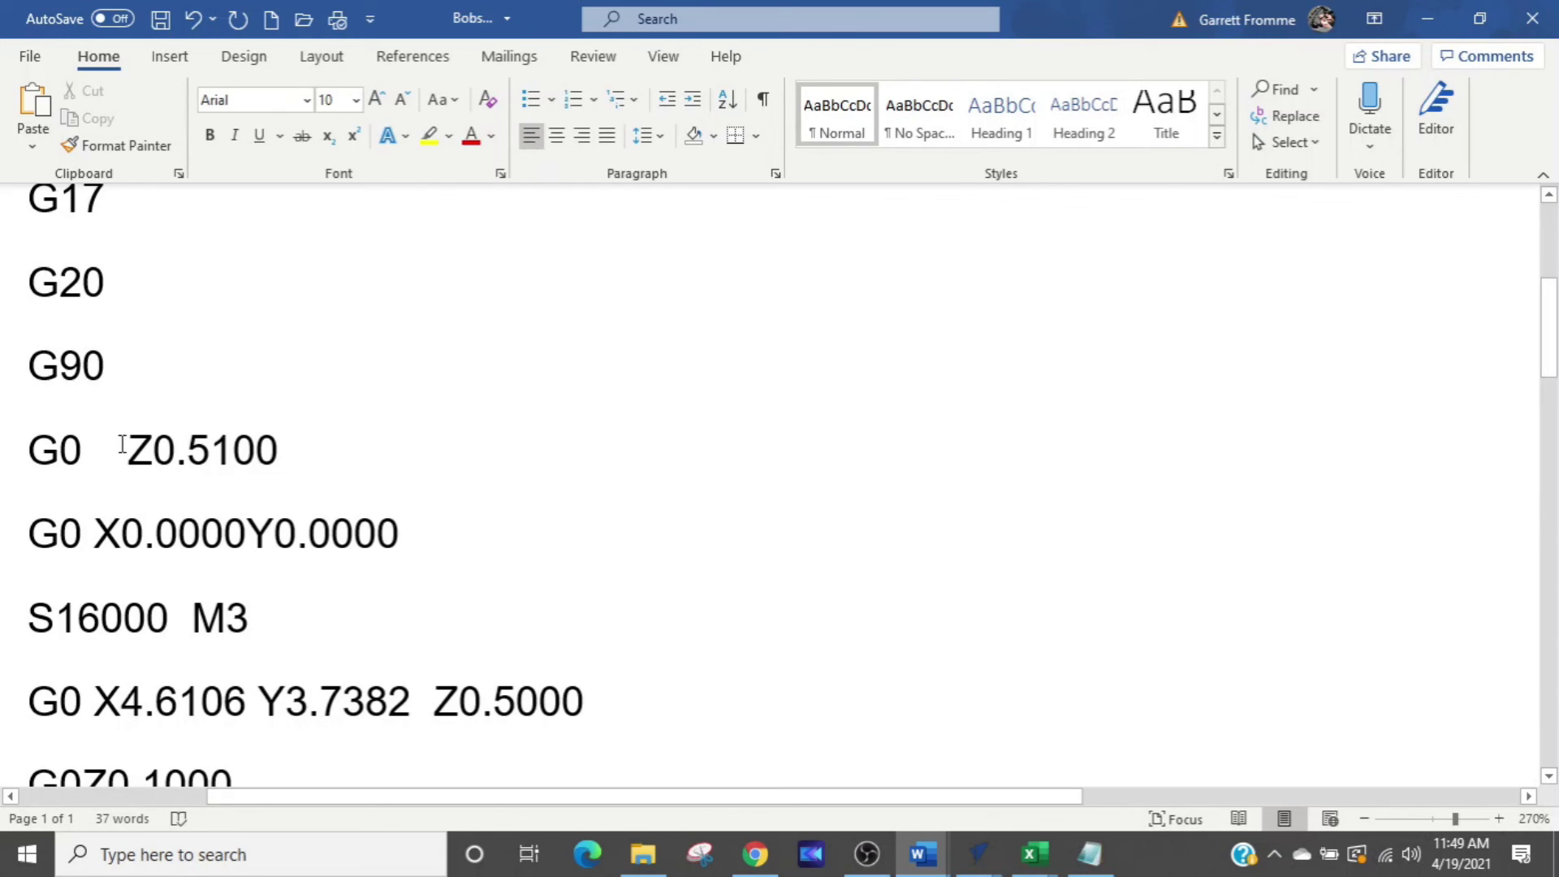
# Check the G0 Z0.5100 line and scroll through the spaced-out G-code to its end.
pyautogui.moveTo(292, 449); pyautogui.dragTo(118, 436)
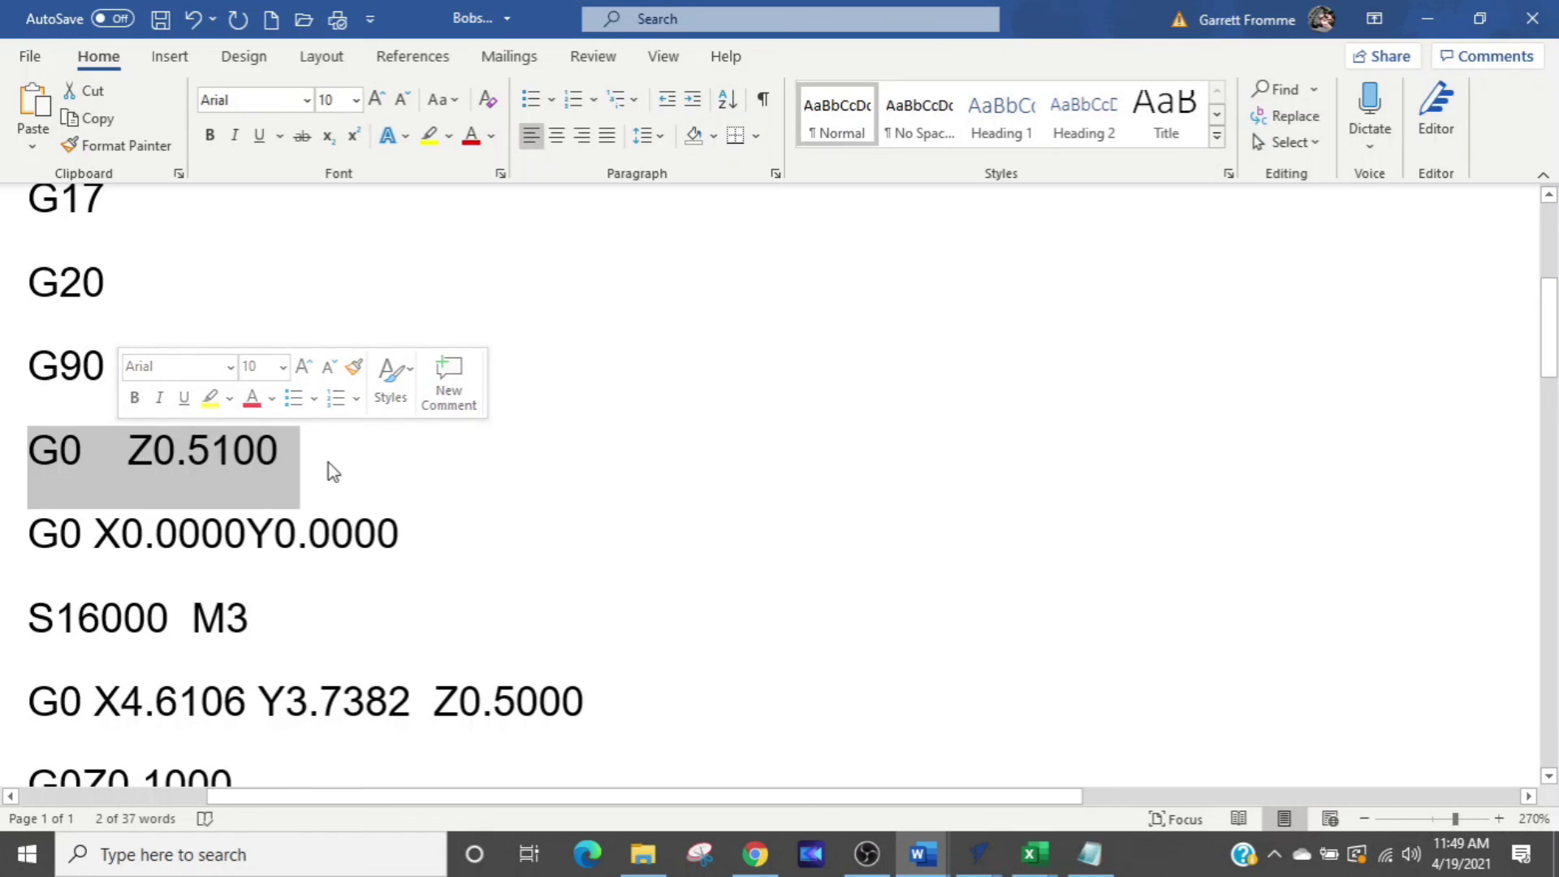
pyautogui.click(418, 471)
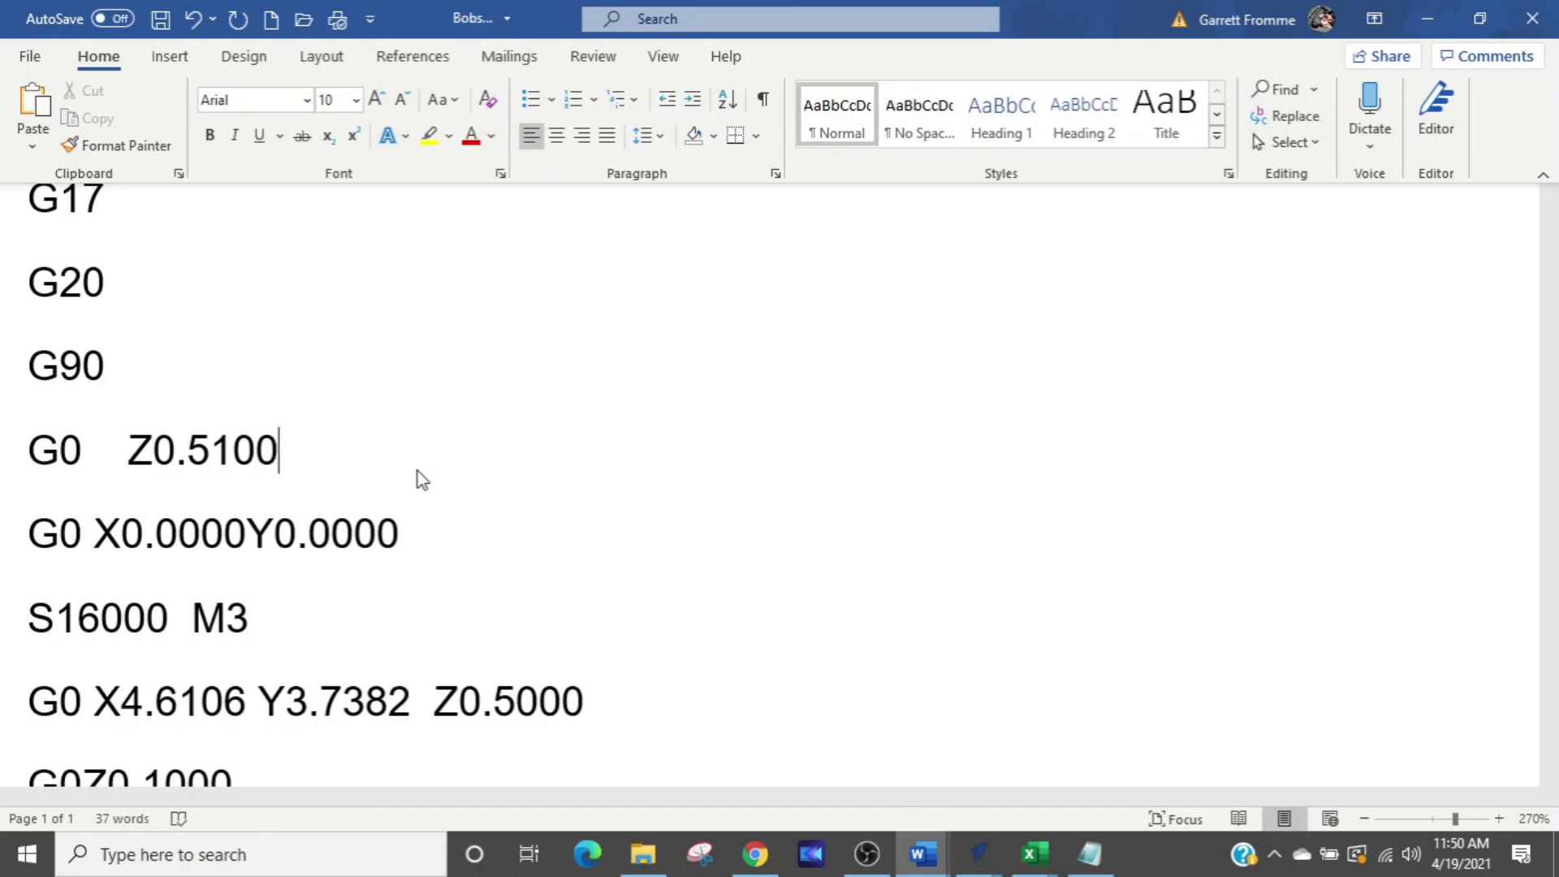
pyautogui.scroll(-3, 298, 606)
pyautogui.scroll(-20, 298, 605)
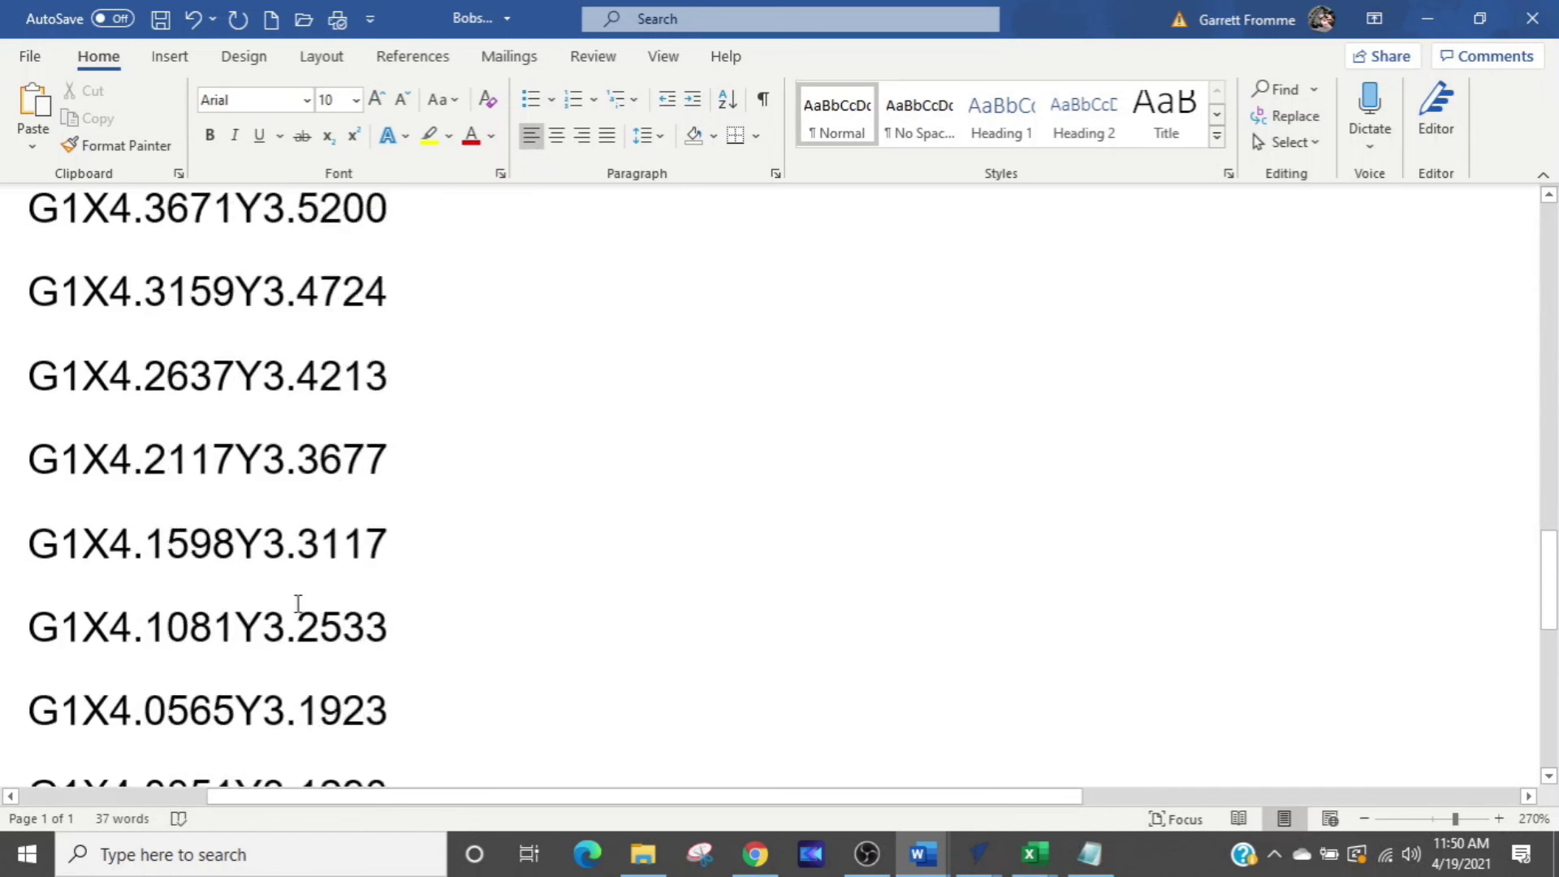
pyautogui.scroll(-2, 298, 603)
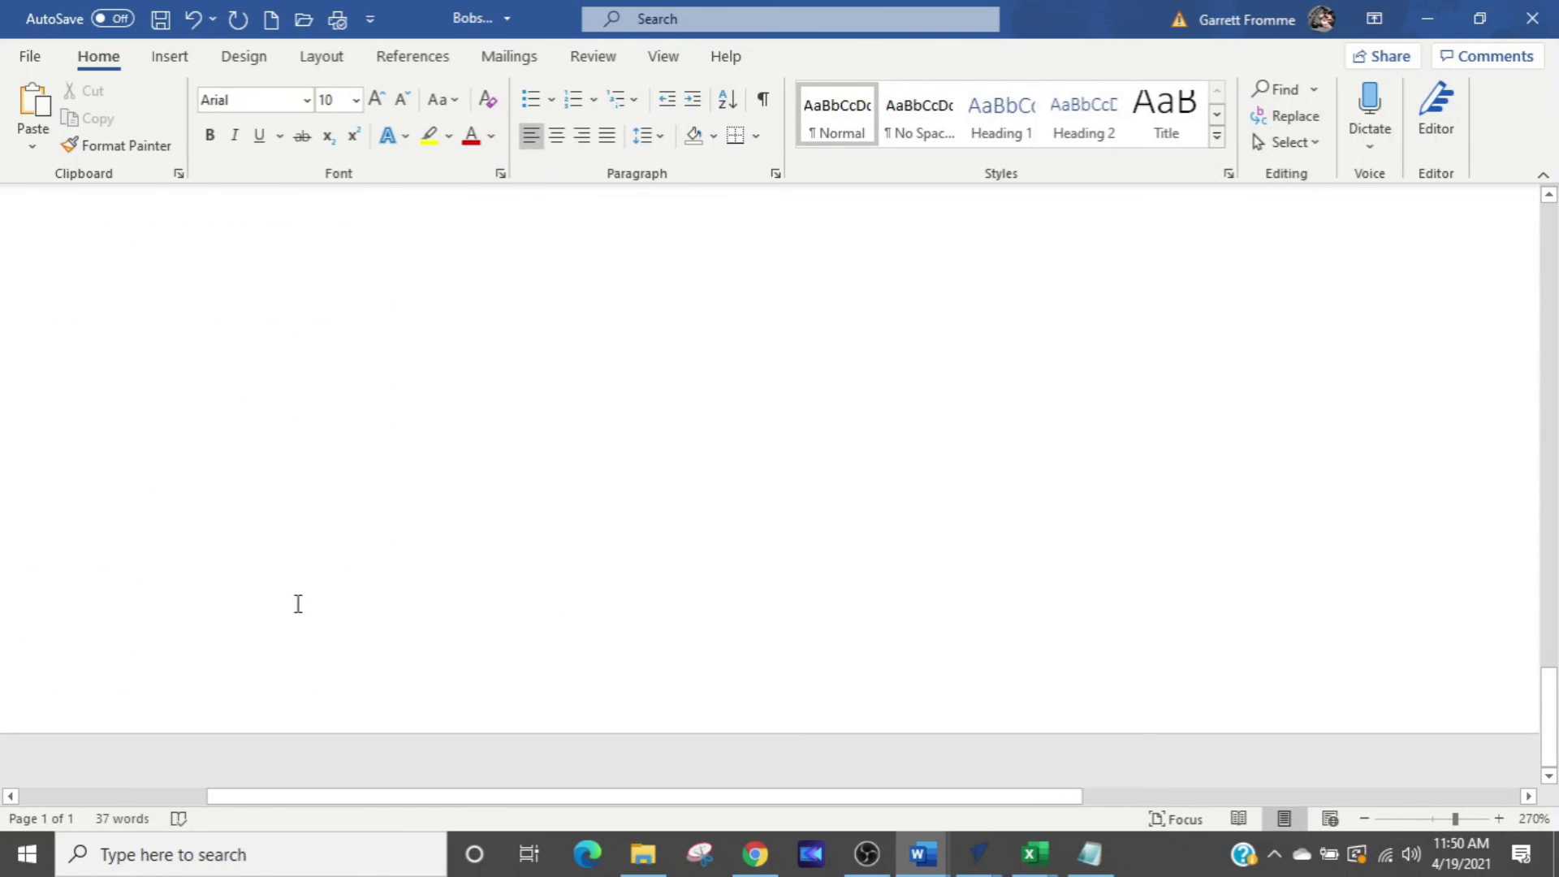
pyautogui.scroll(20, 298, 604)
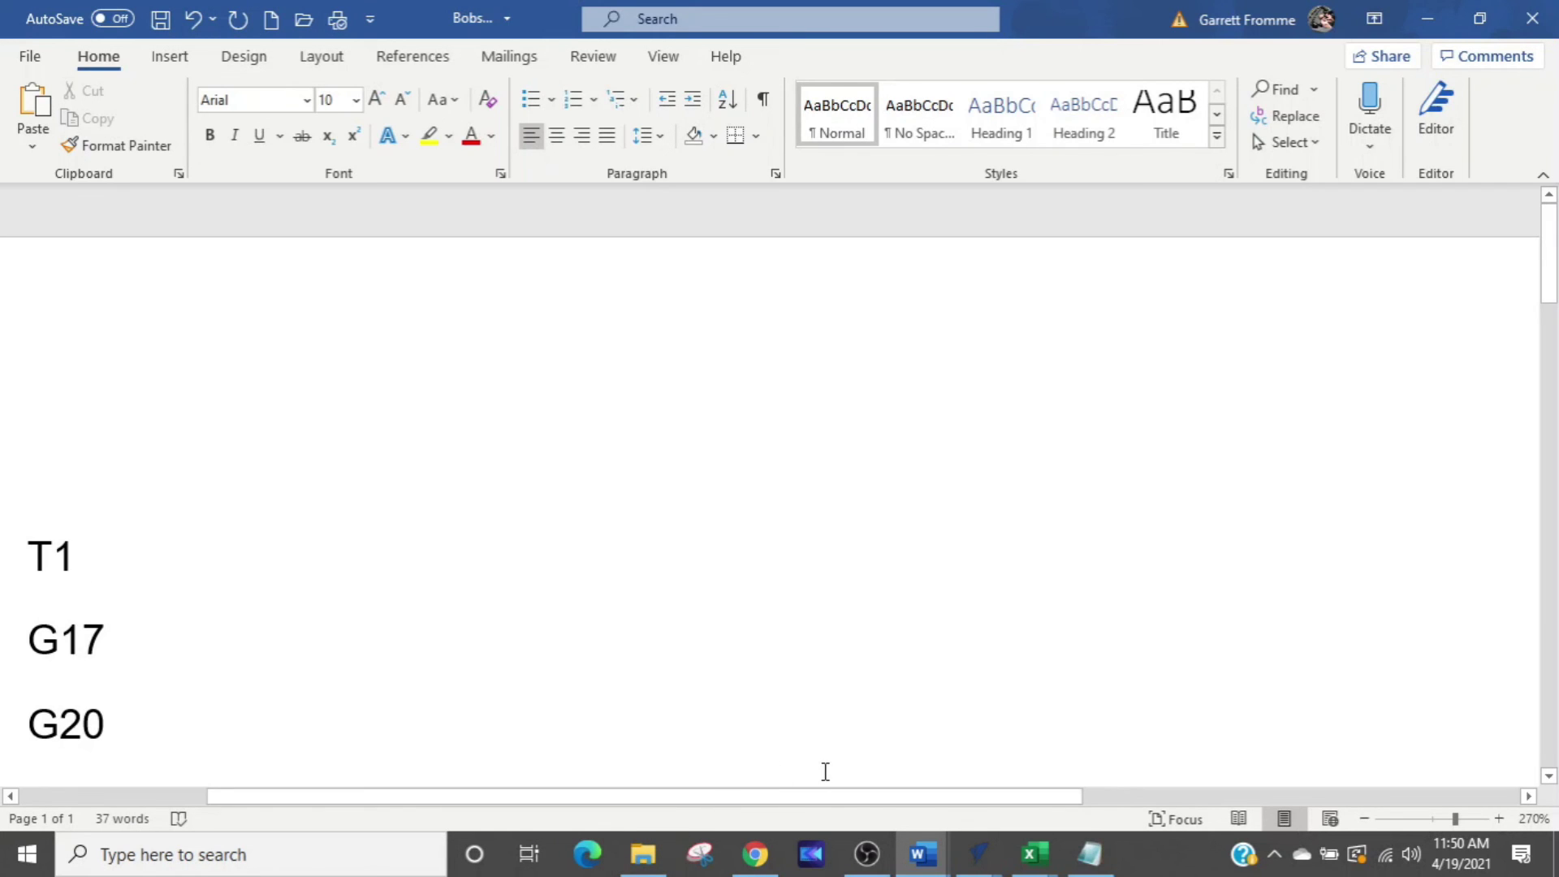
# Return to the Prosperity project in VCarve Desktop's Save Toolpaths panel.
pyautogui.click(759, 863)
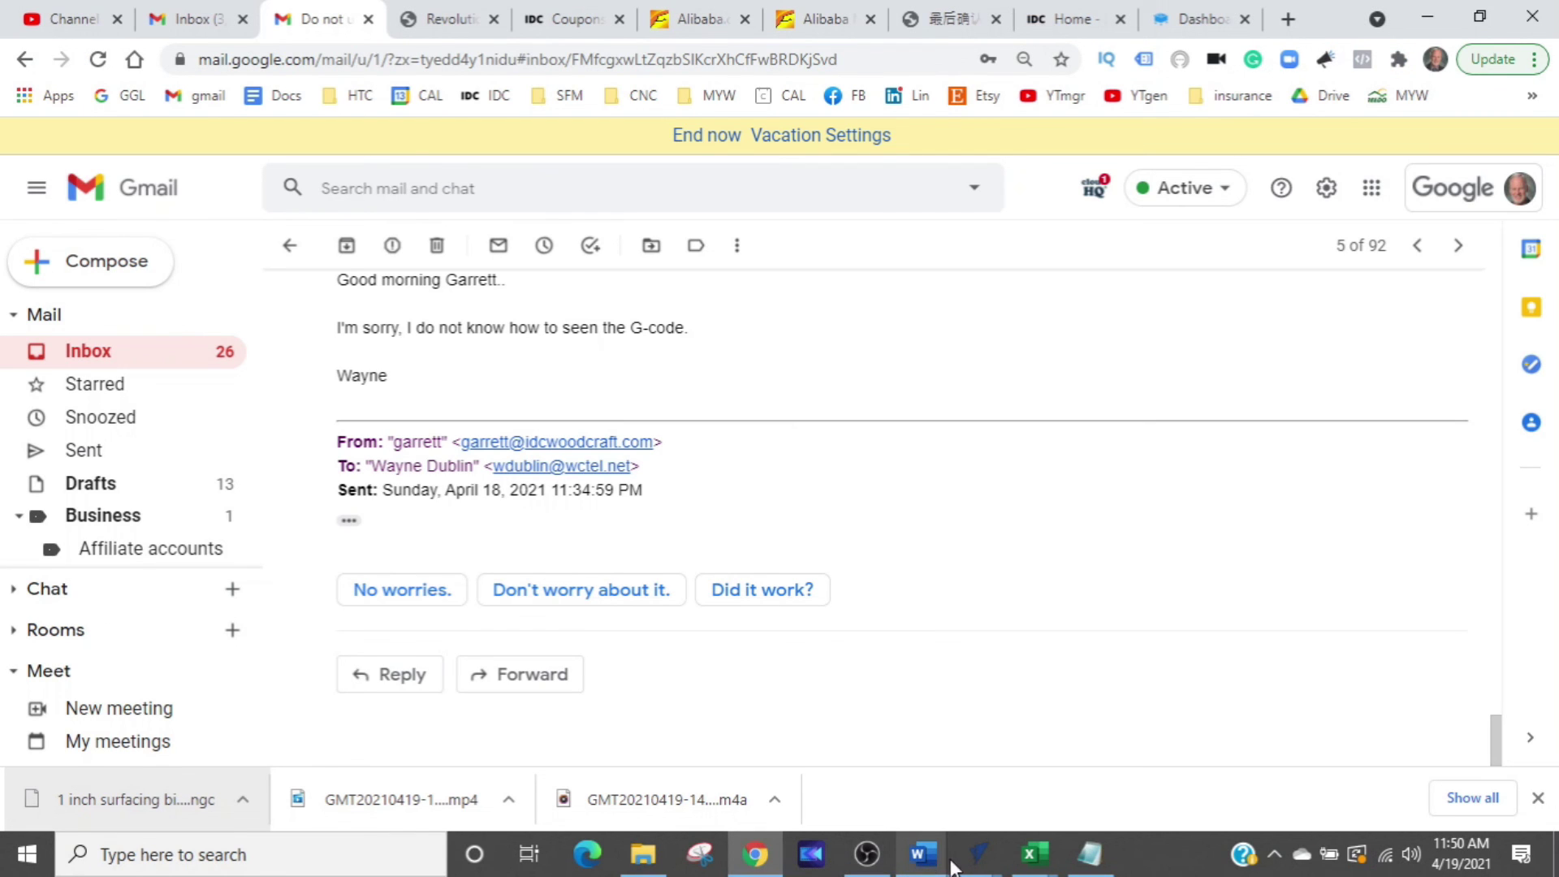
pyautogui.click(980, 859)
pyautogui.click(1032, 773)
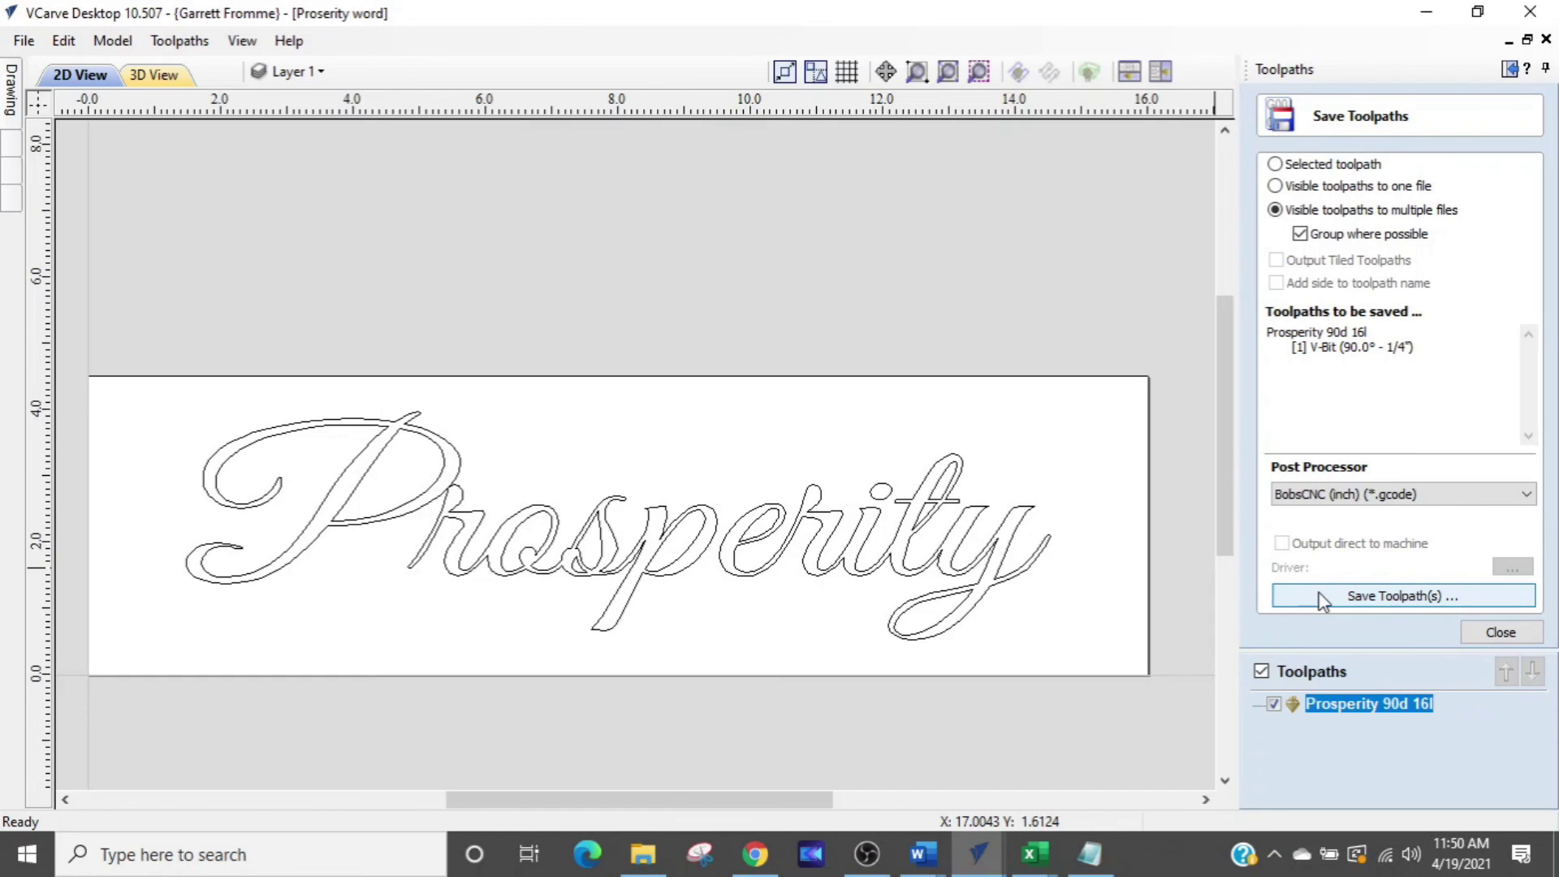
pyautogui.moveTo(861, 863)
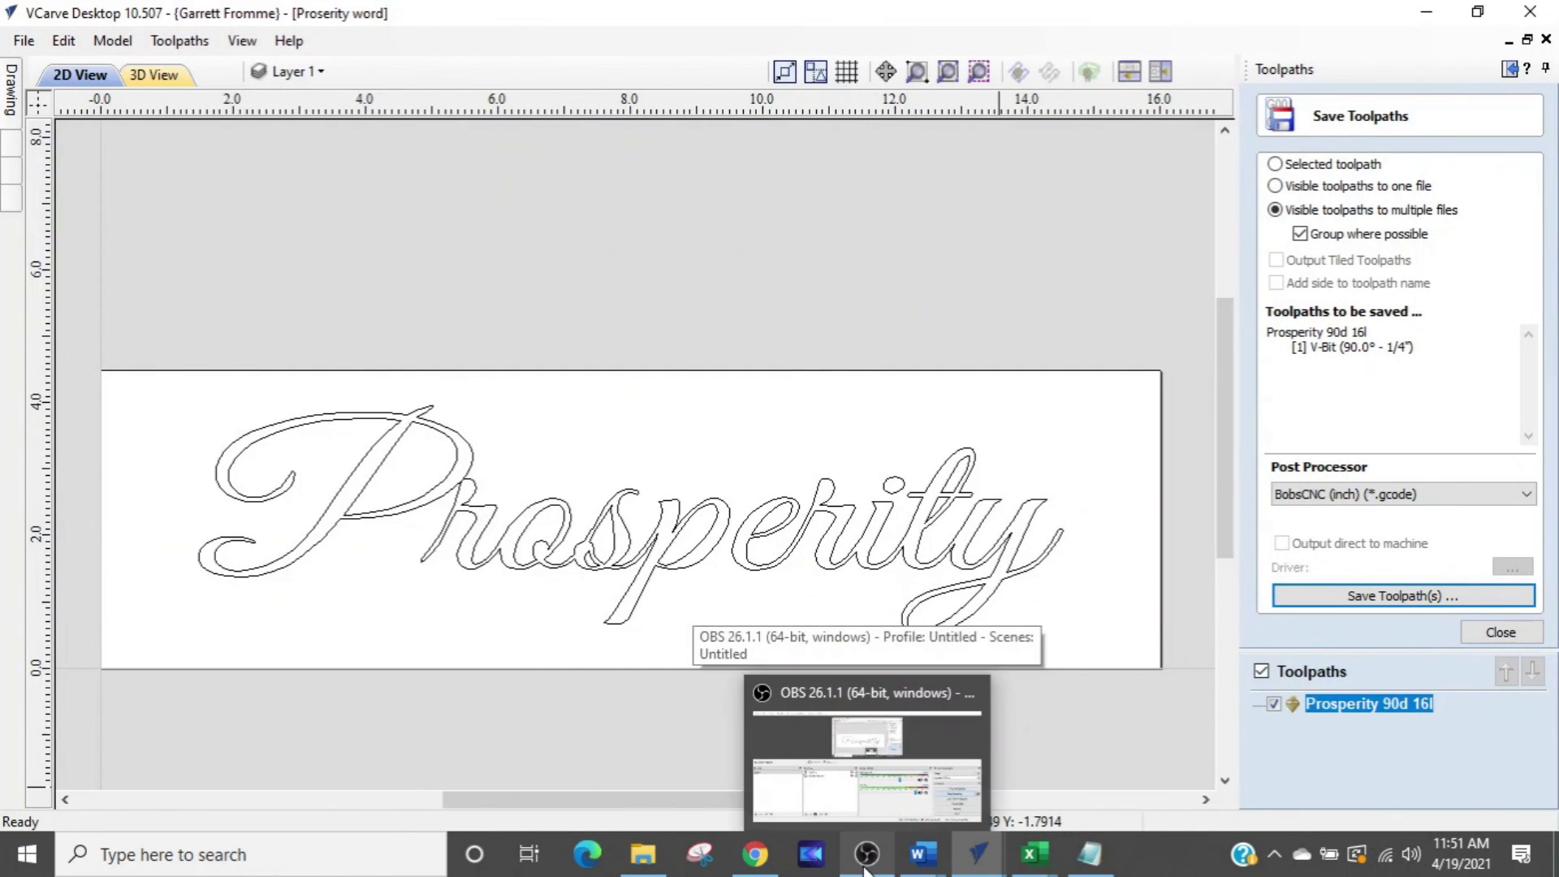
pyautogui.click(869, 792)
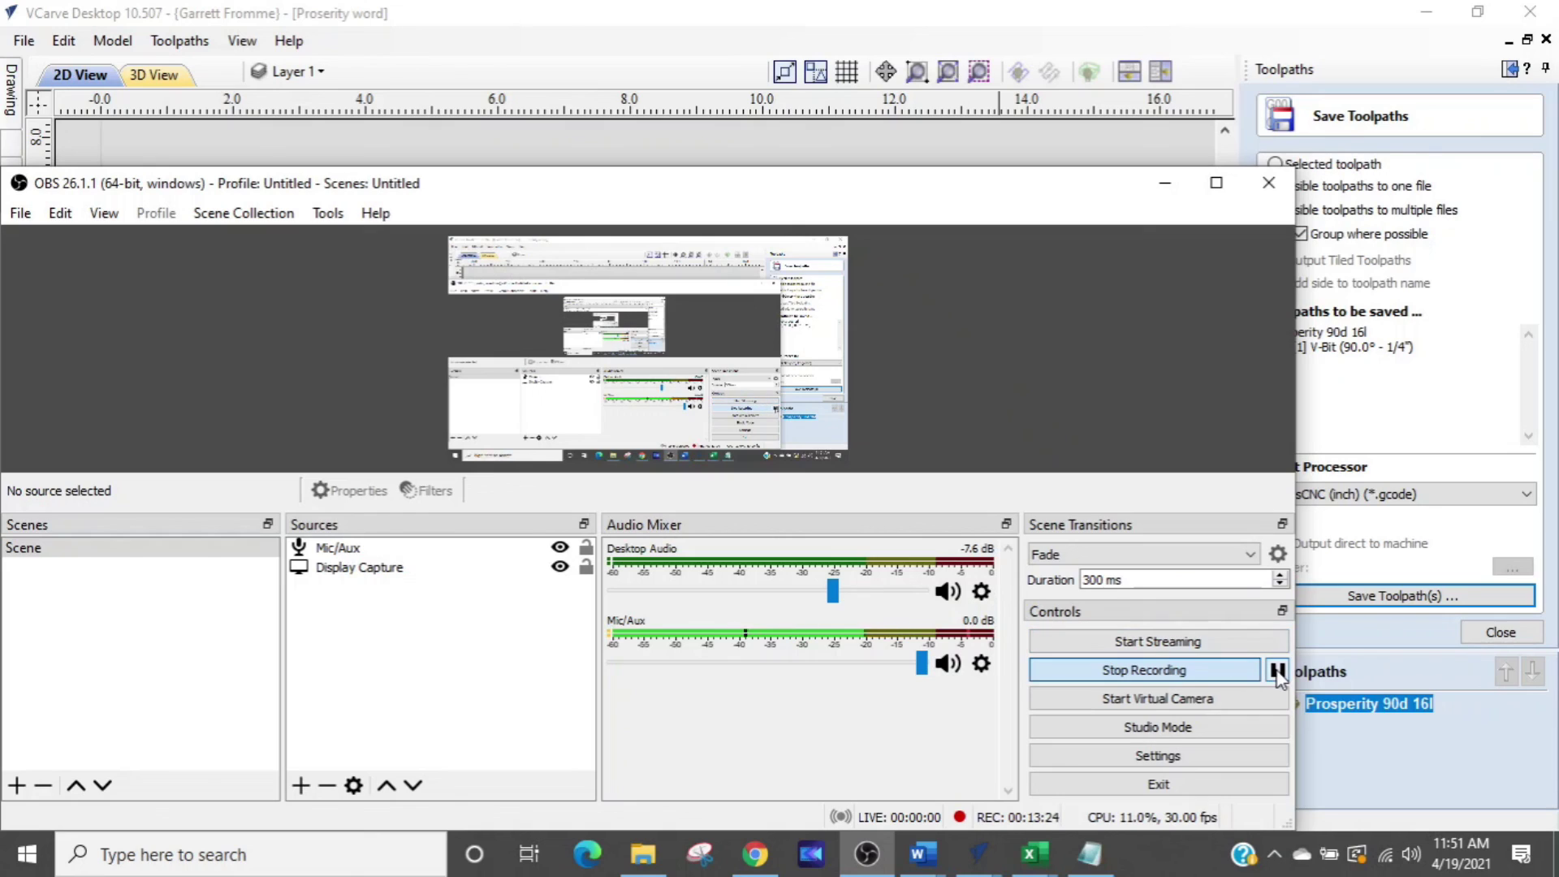